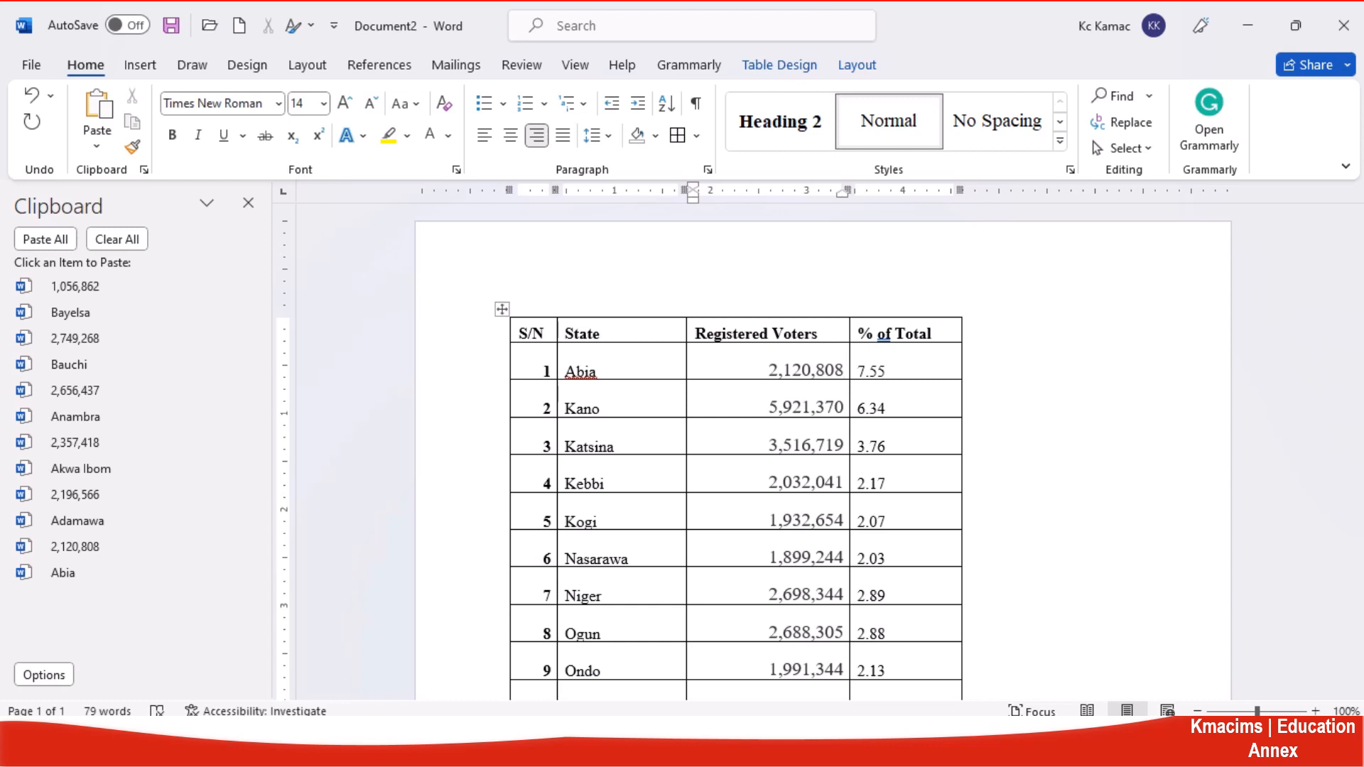
Replace Abia's percentage of total in row 1 with 2.15
key("Tab")
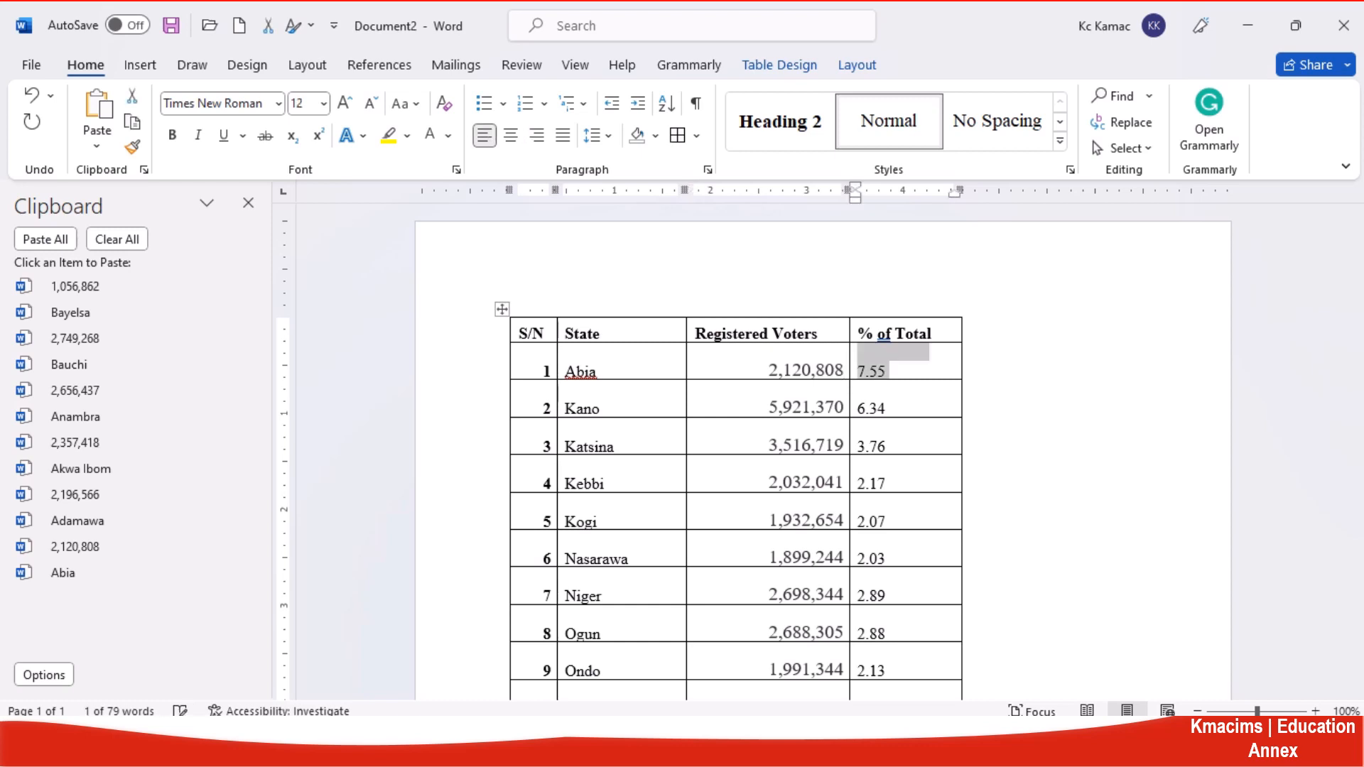
key("BackSpace")
type("2.15")
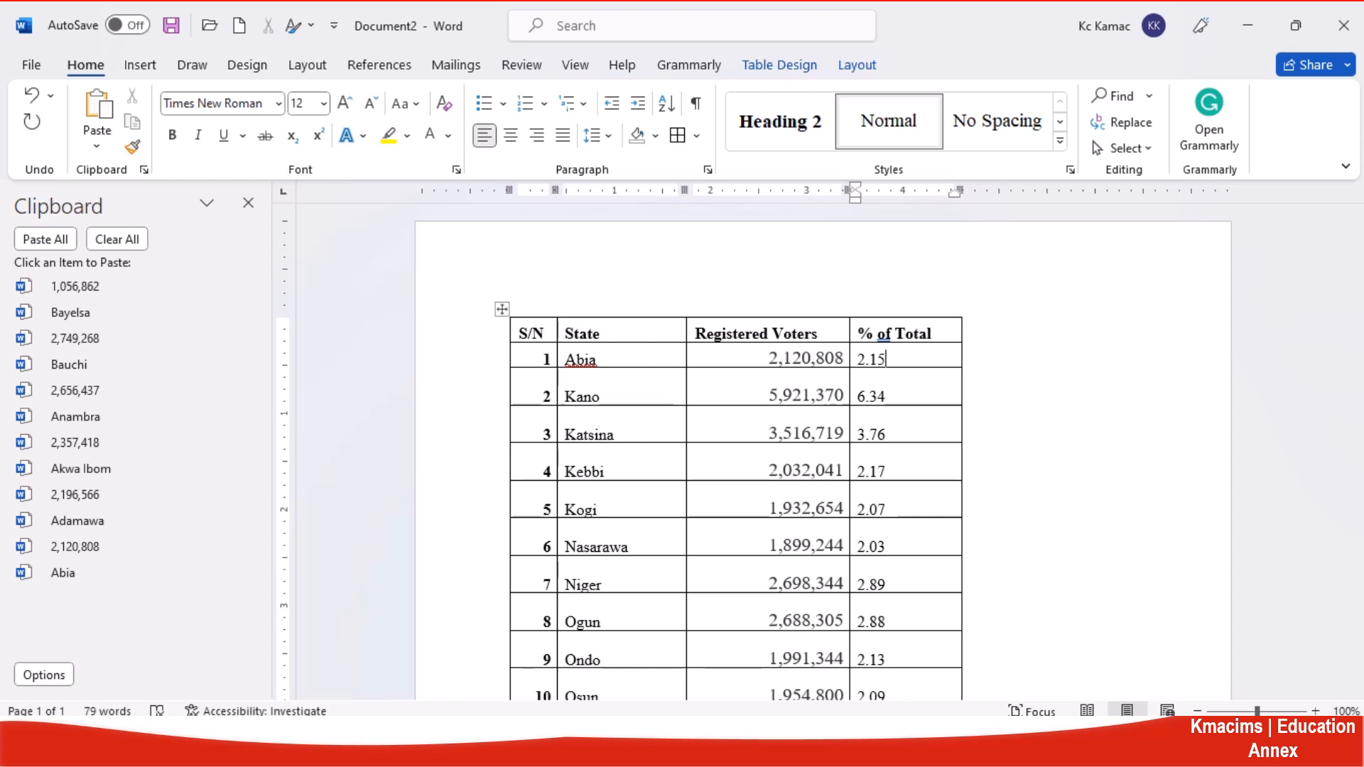
Replace the state name in row 2 of the table with Adamawa
key("Tab")
key("Tab")
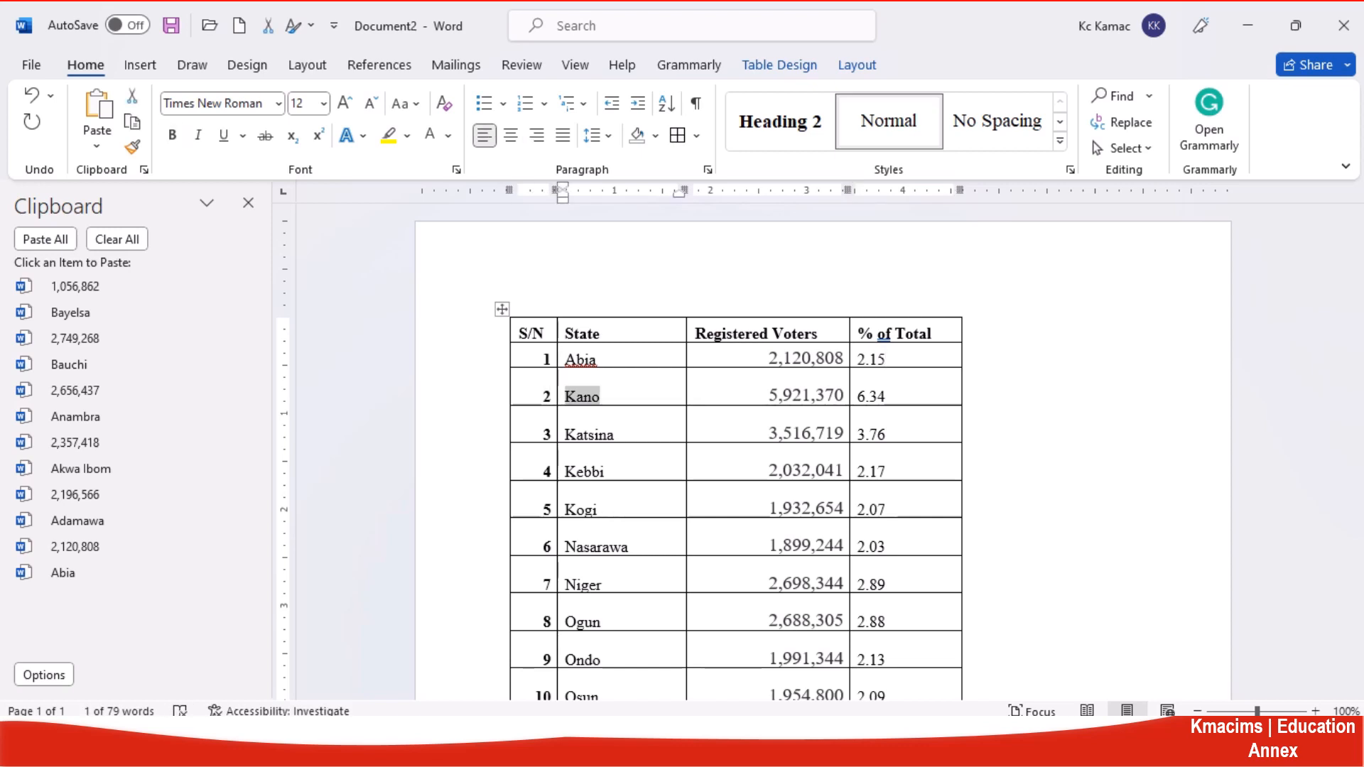
key("BackSpace")
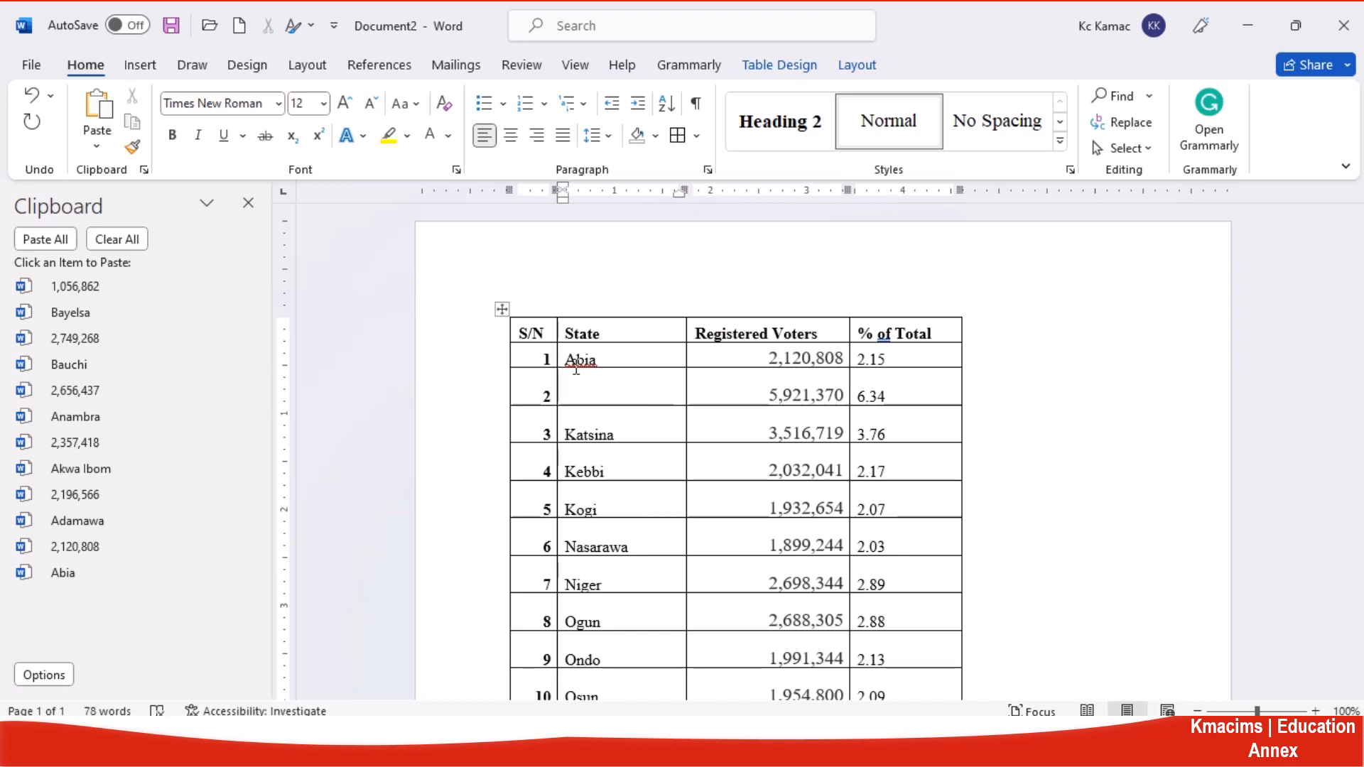
type("Adamawa")
Set Adamawa's registered voters to 2,196,566 and its percentage of total to 2.59
key("Tab")
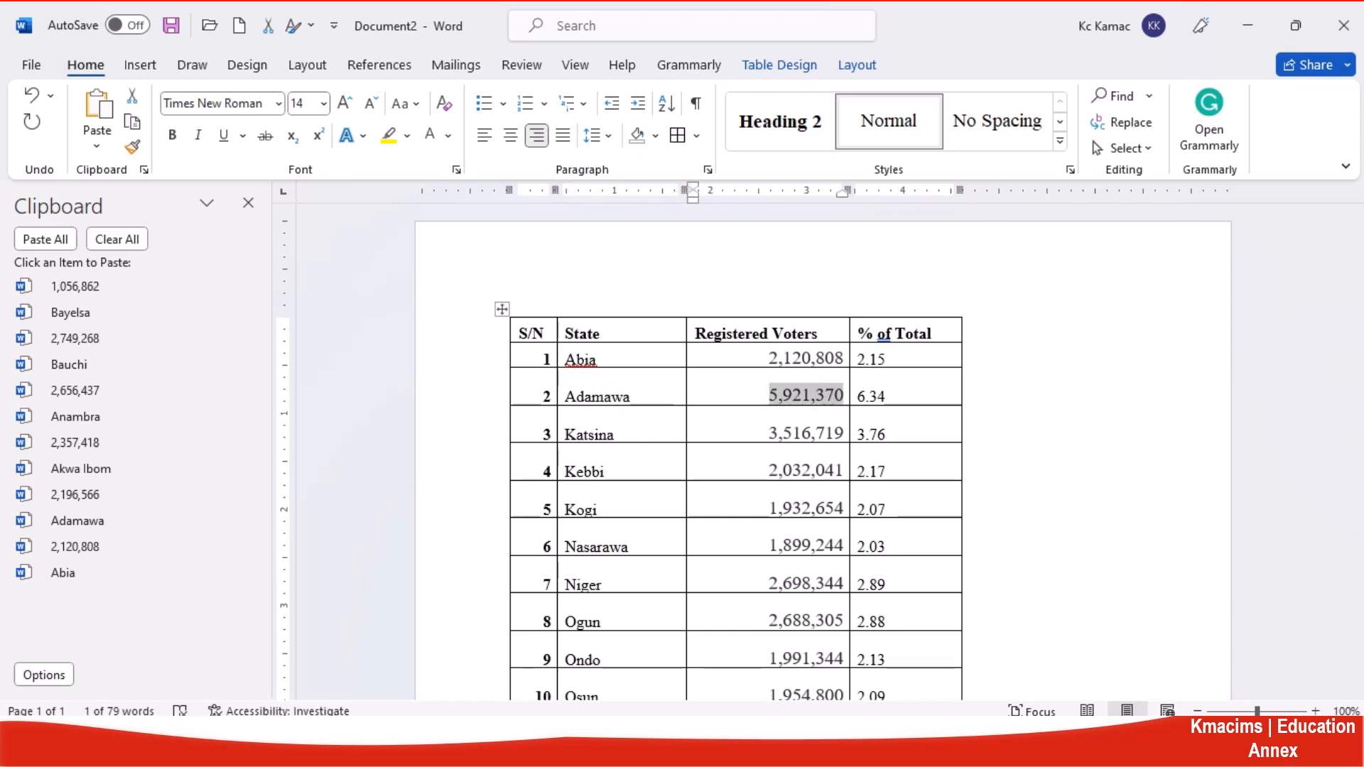
key("BackSpace")
type("2")
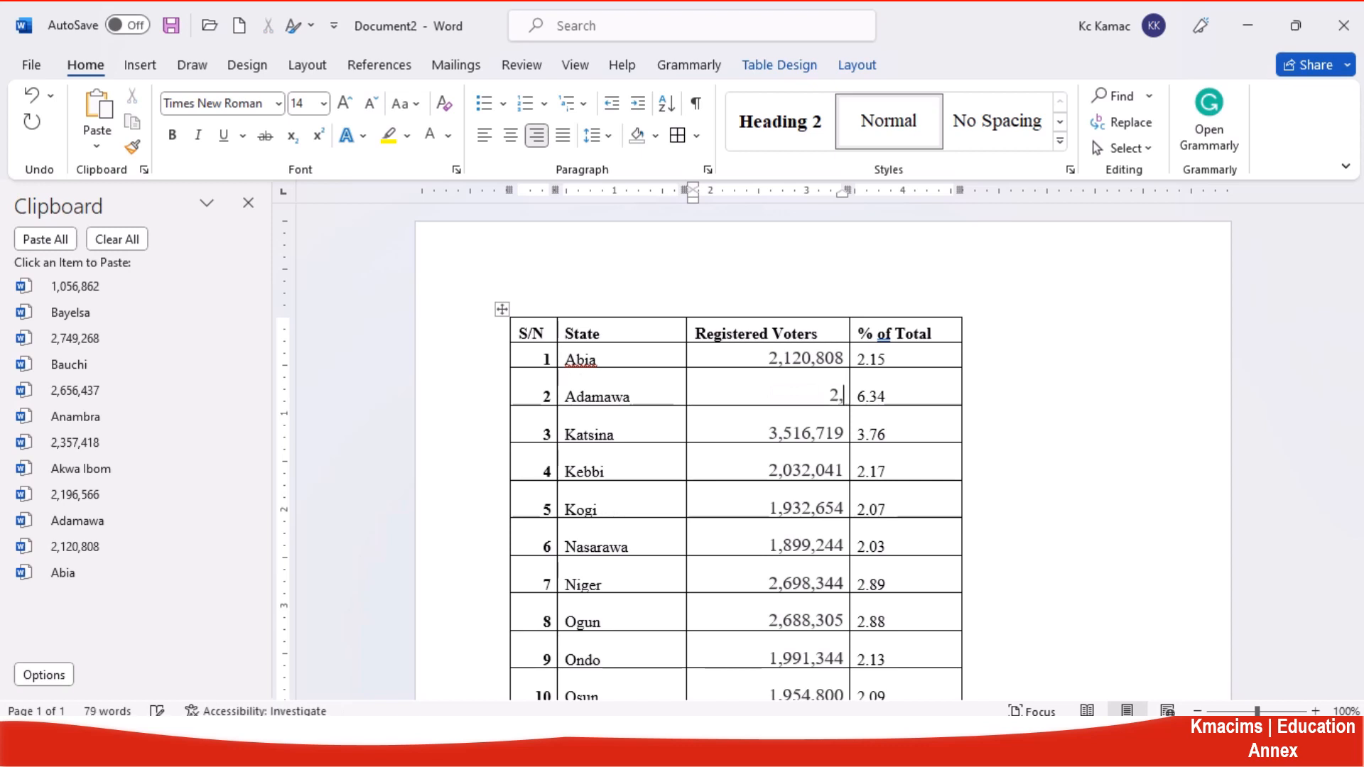
type(",12")
key("BackSpace")
type("96,566")
key("Tab")
type("2.59")
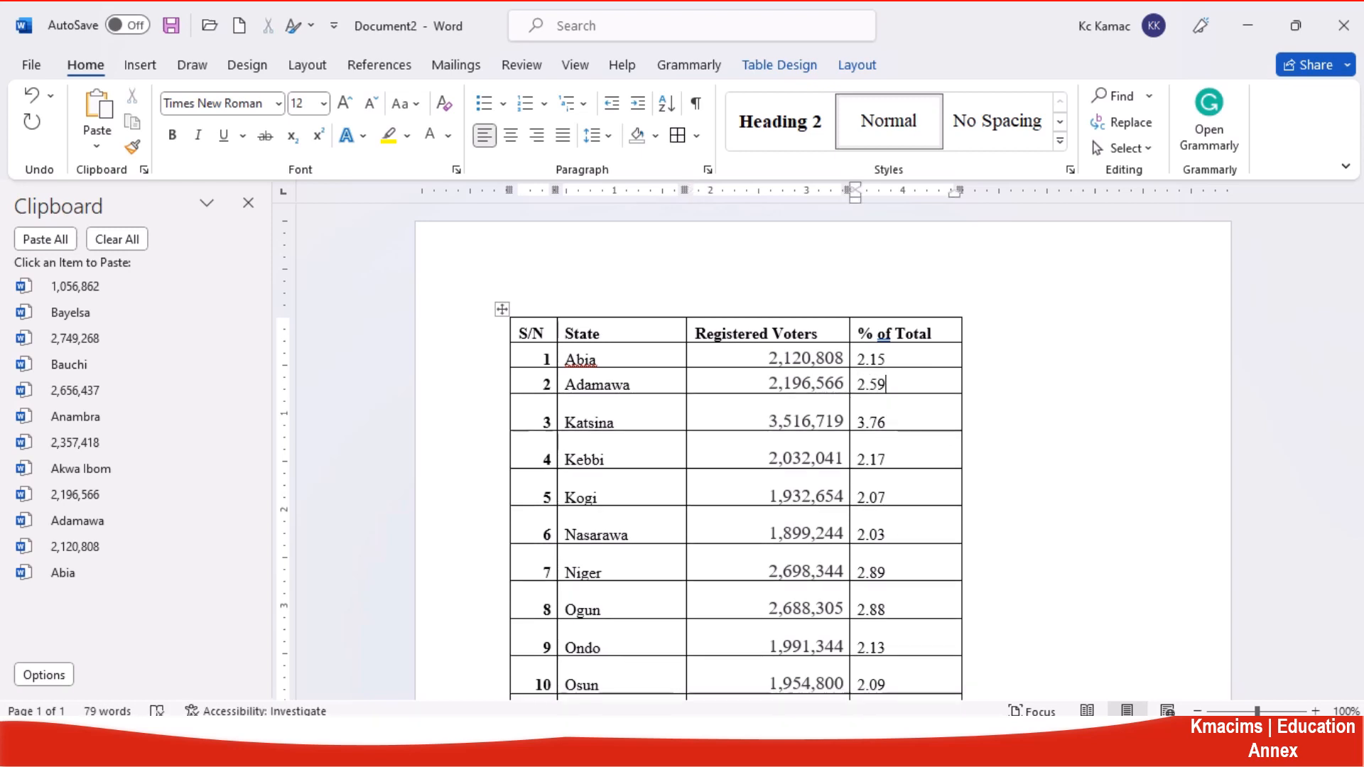
key("Tab")
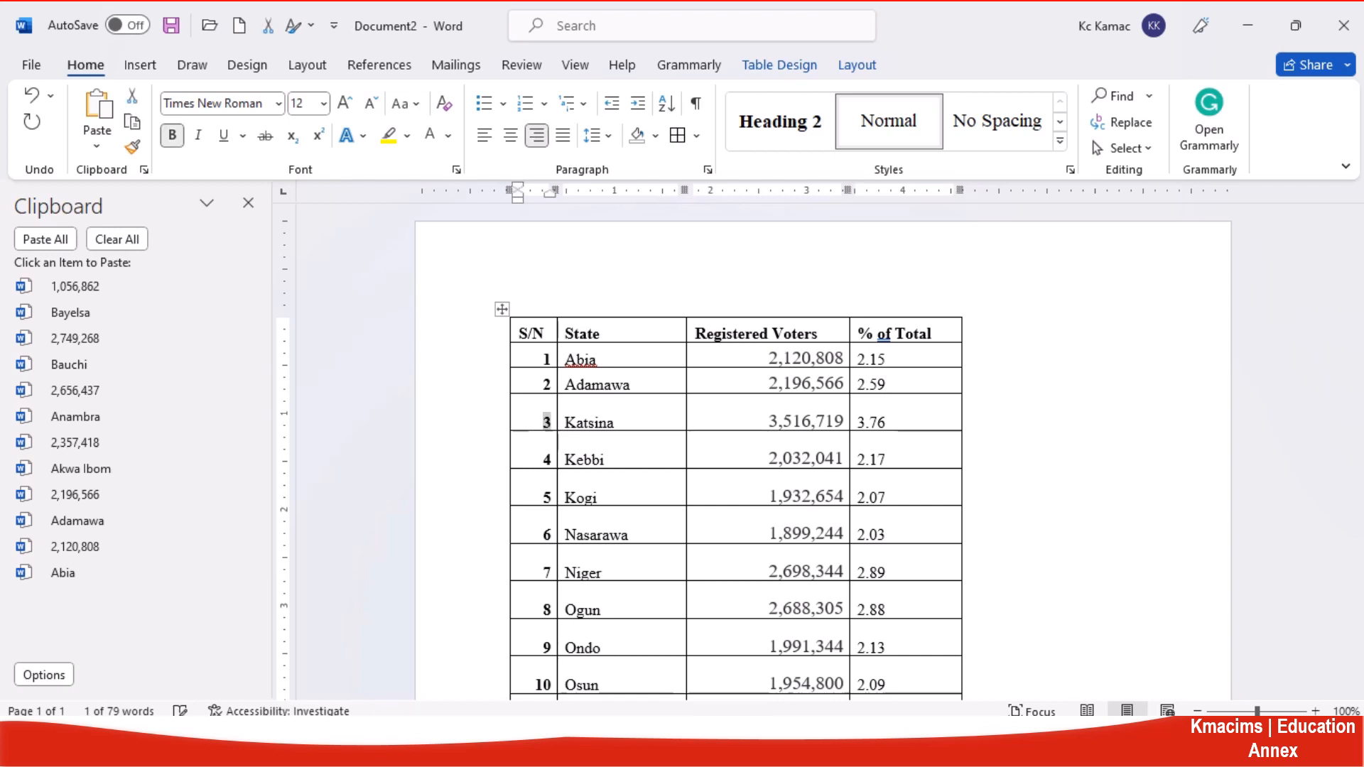
key("Tab")
key("Delete")
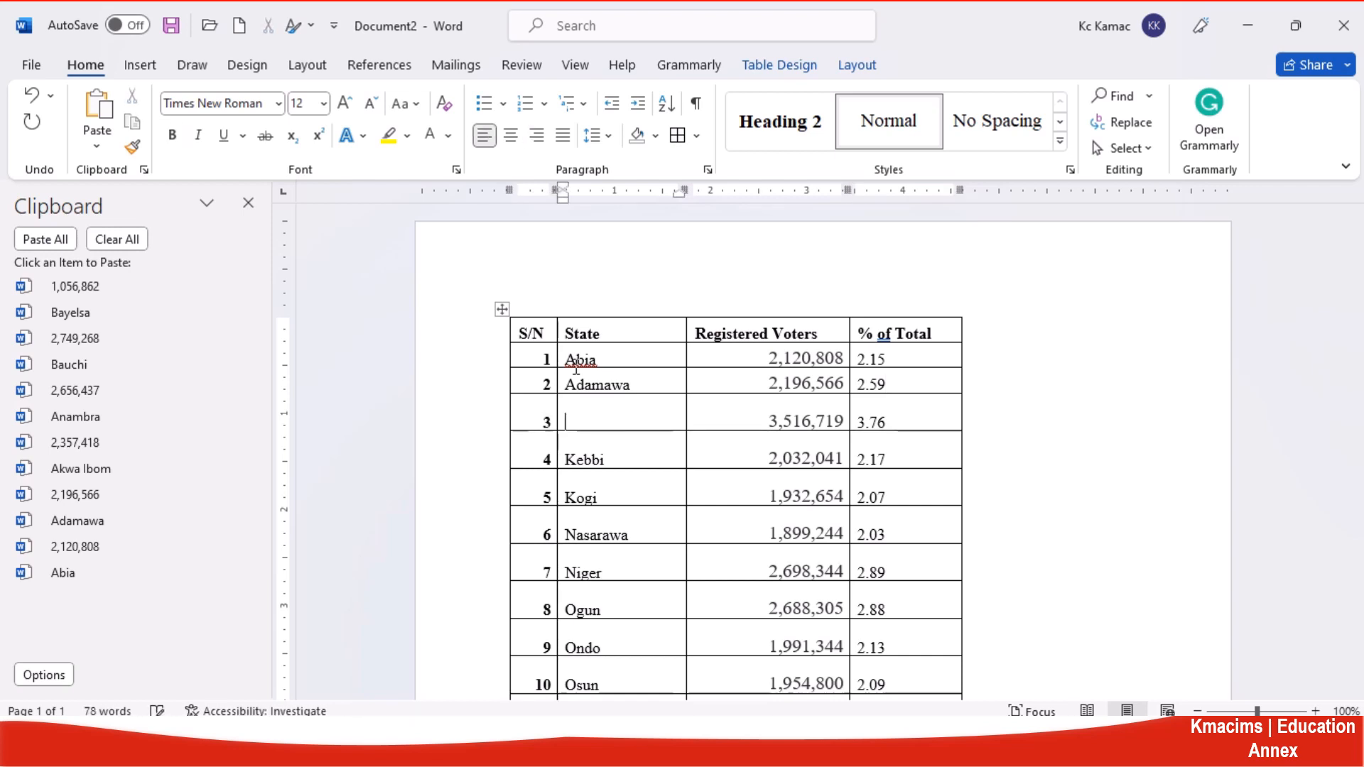
key("ctrl+z")
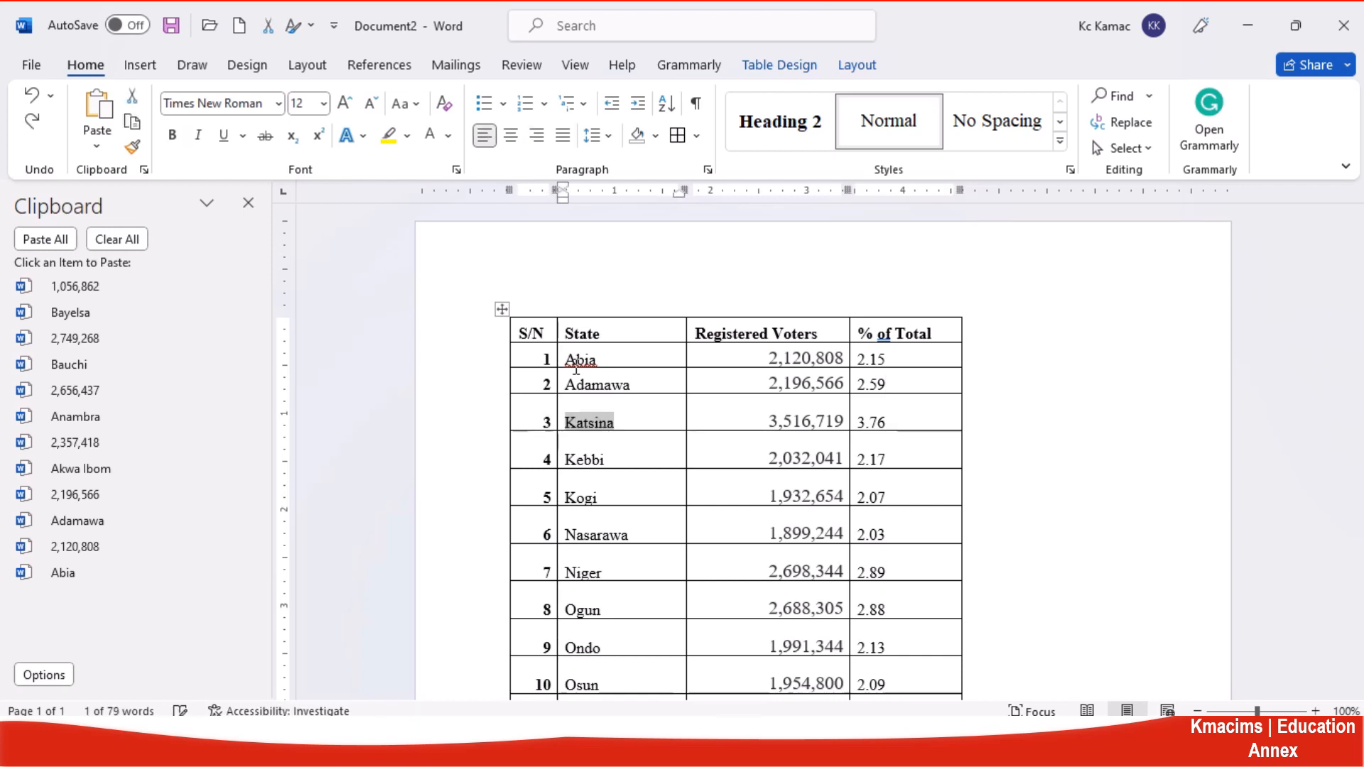
Clear the state cell in row 3 and paste the copied entry Akwa Ibom into it from the clipboard history
left_click(621, 430)
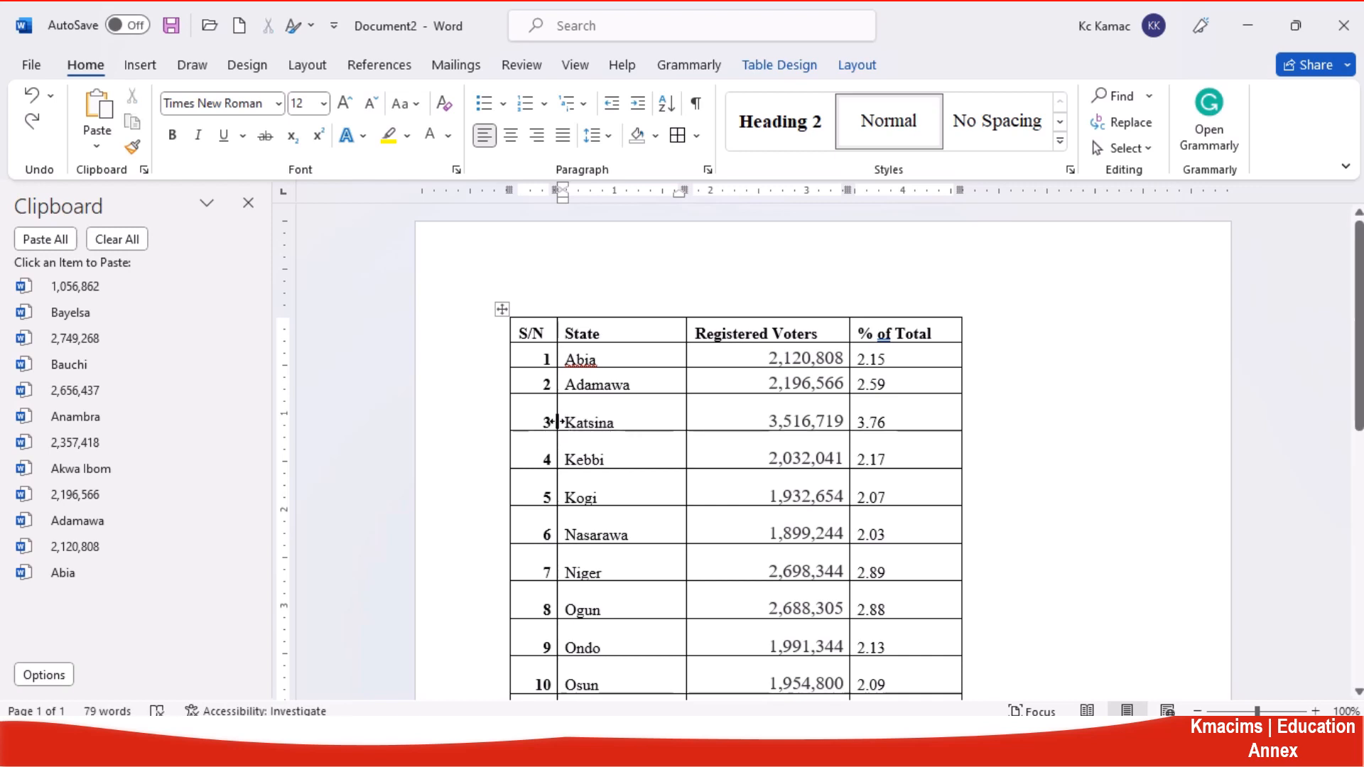
left_click(557, 422)
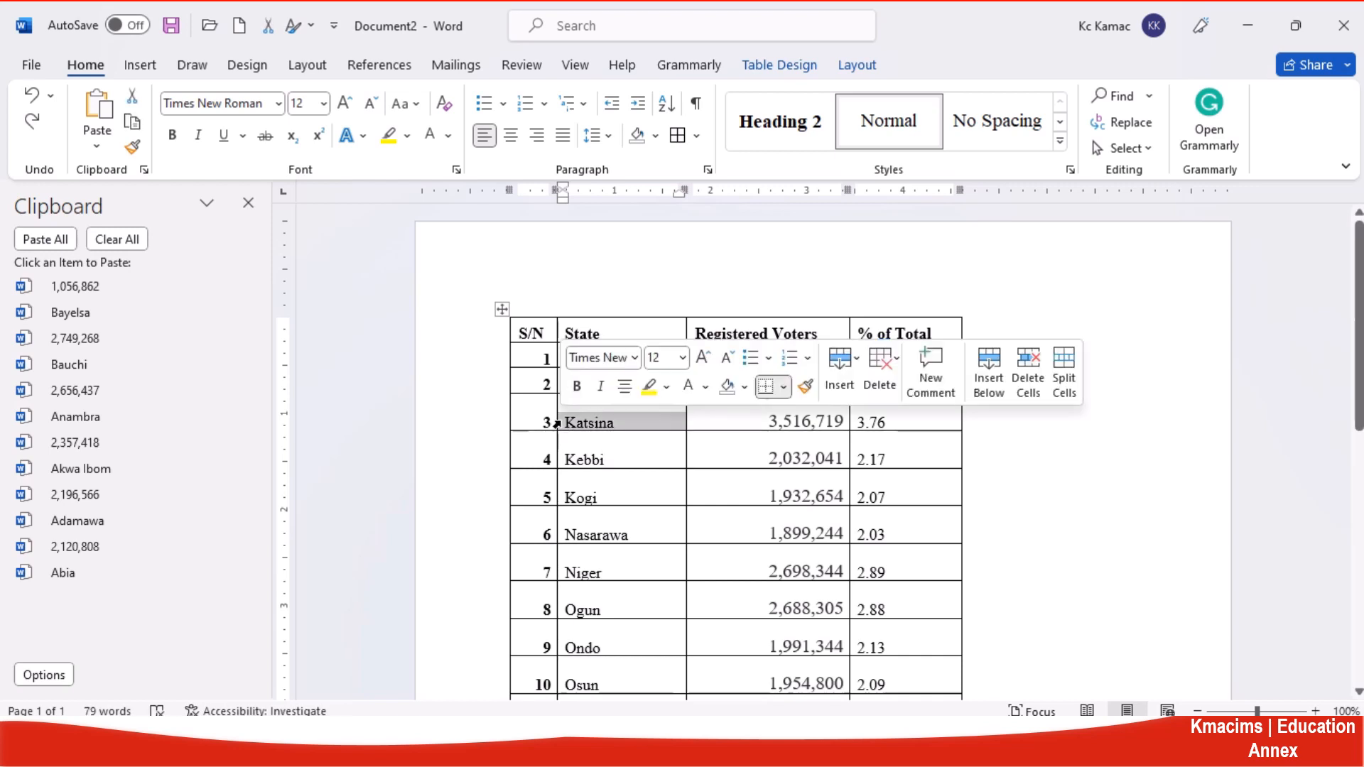
key("Delete")
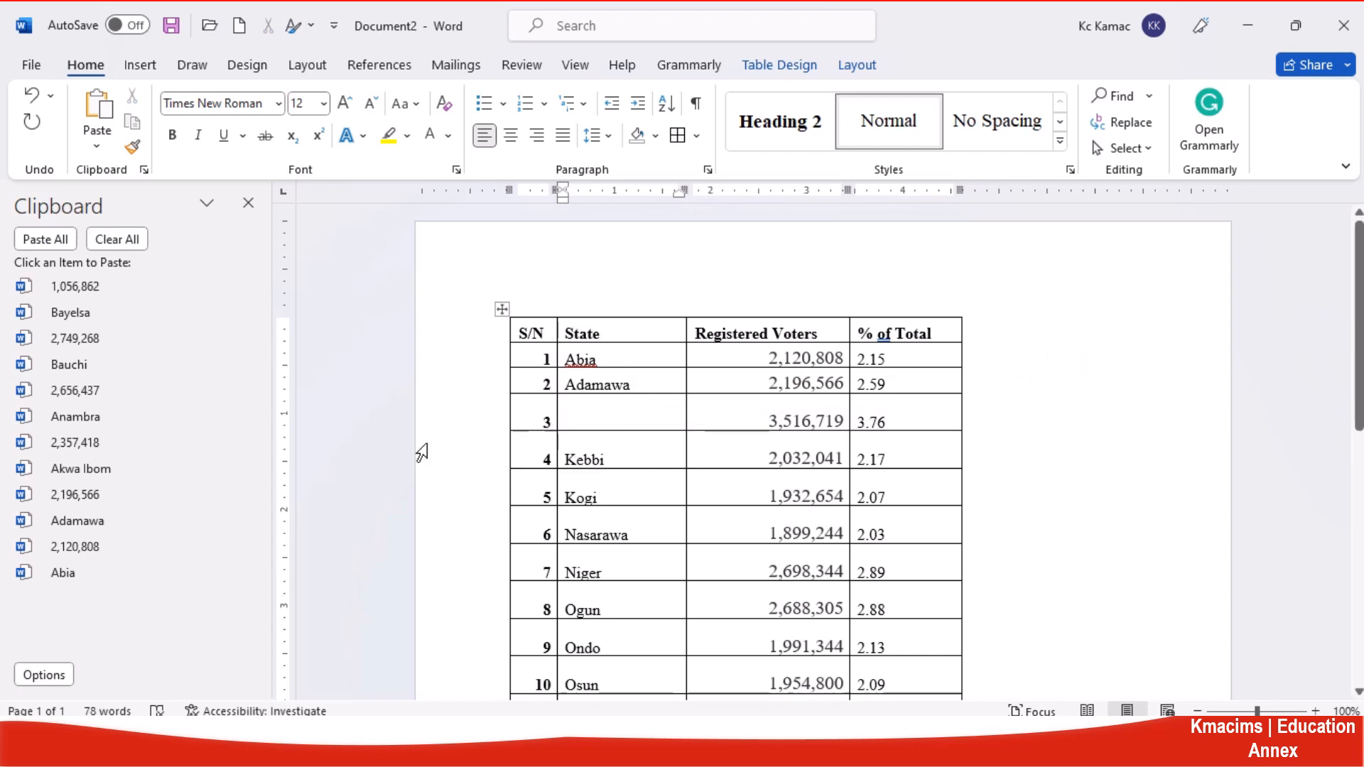
left_click(91, 470)
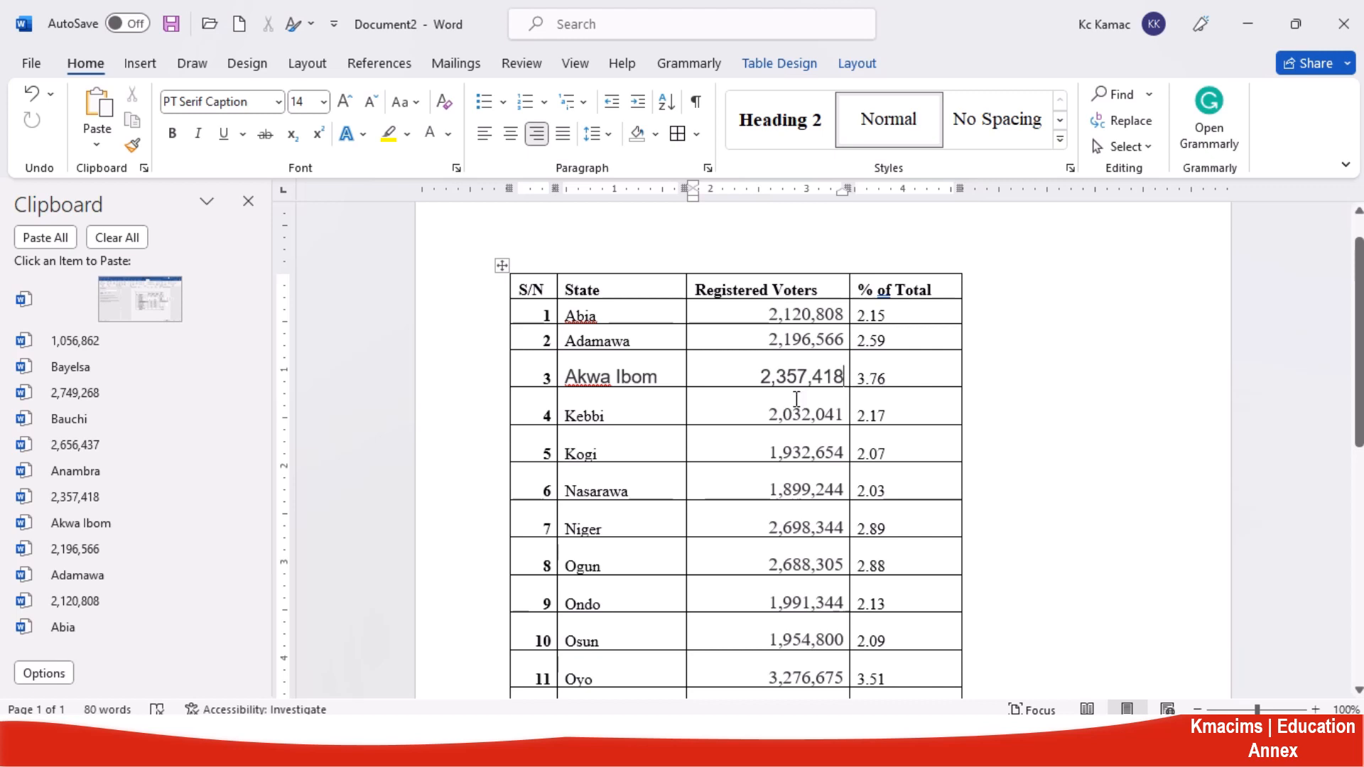
left_click(771, 413)
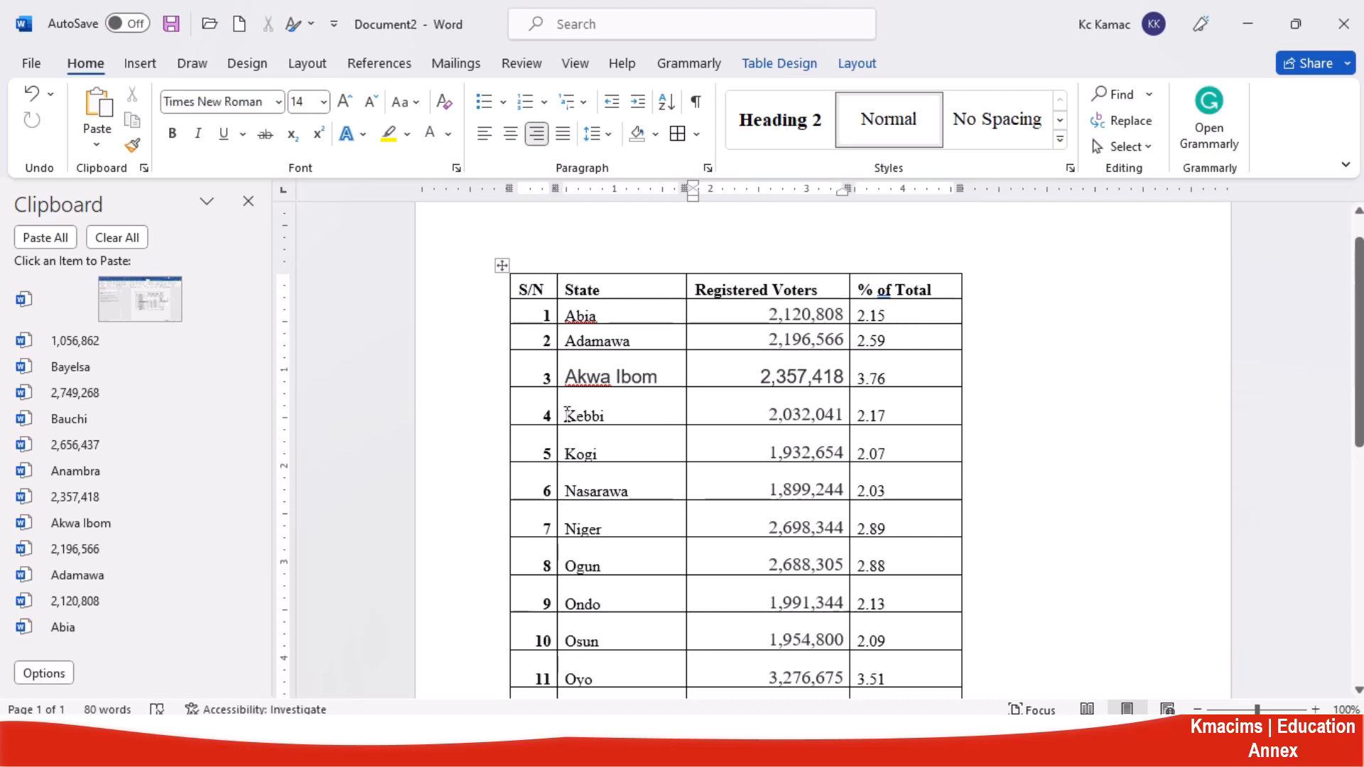
left_click_drag(567, 411, 610, 412)
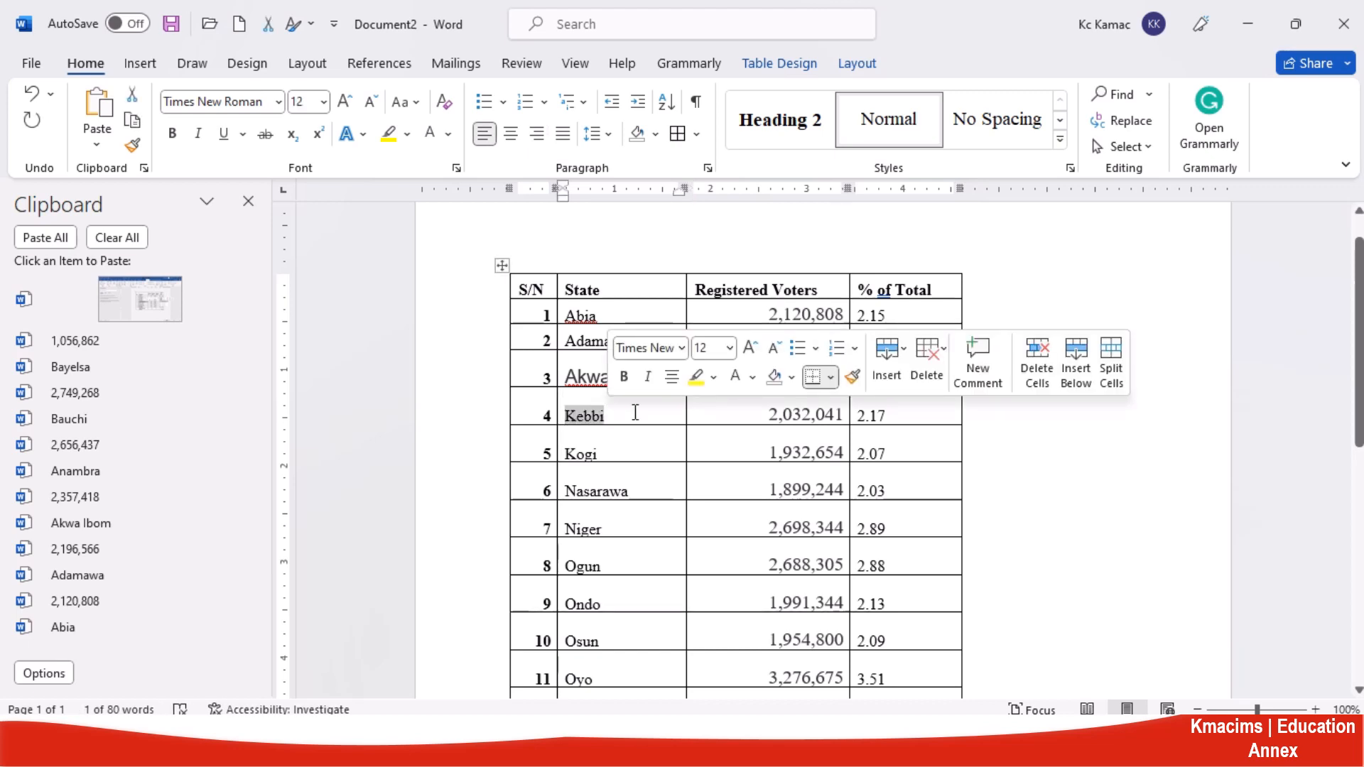
left_click(637, 413)
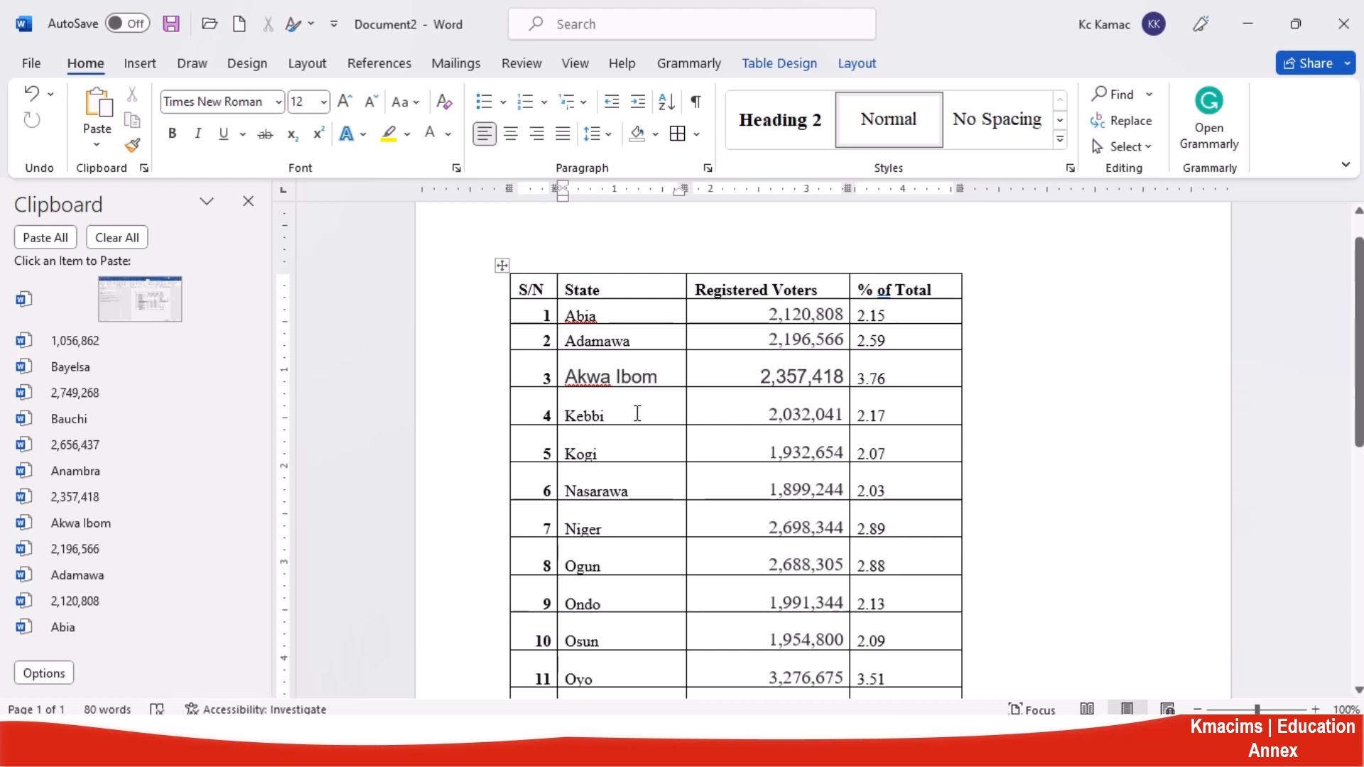
double_click(592, 422)
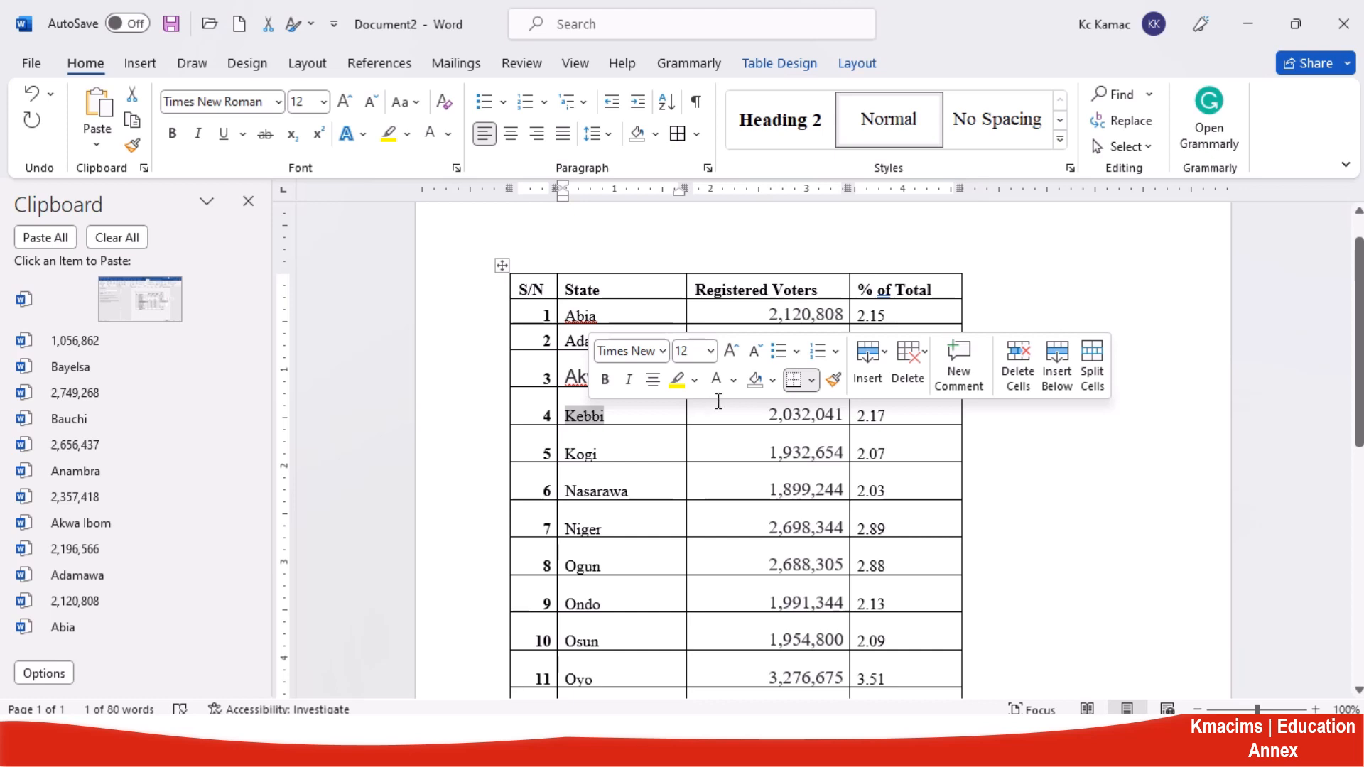
left_click(909, 382)
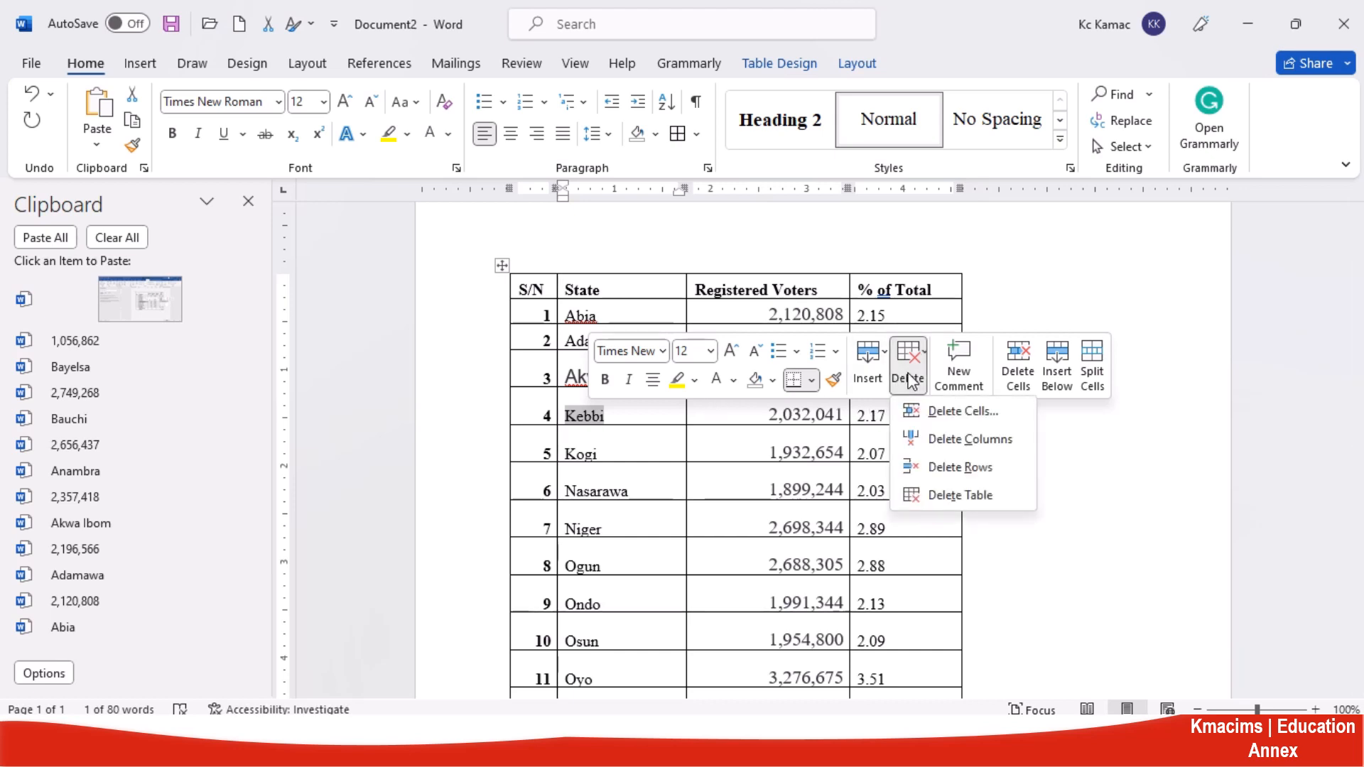
left_click(978, 425)
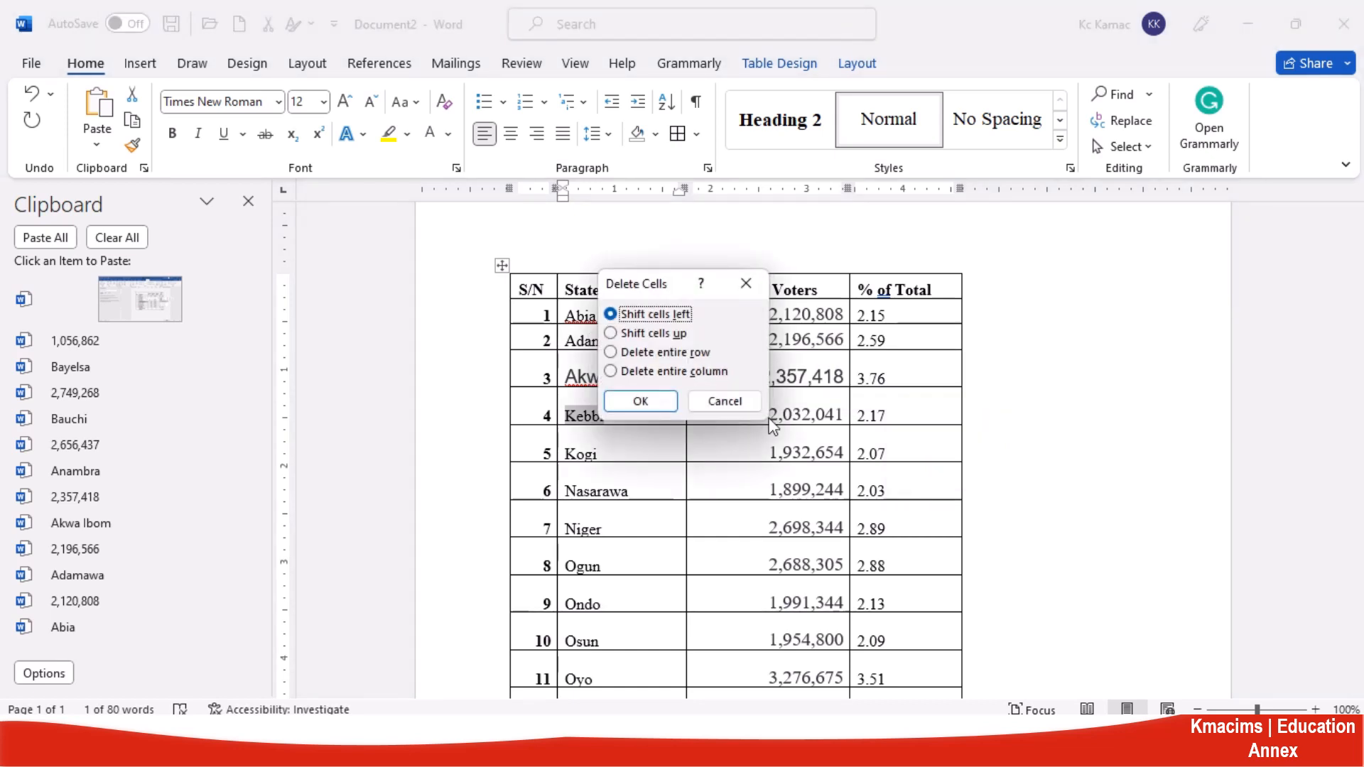
left_click(725, 401)
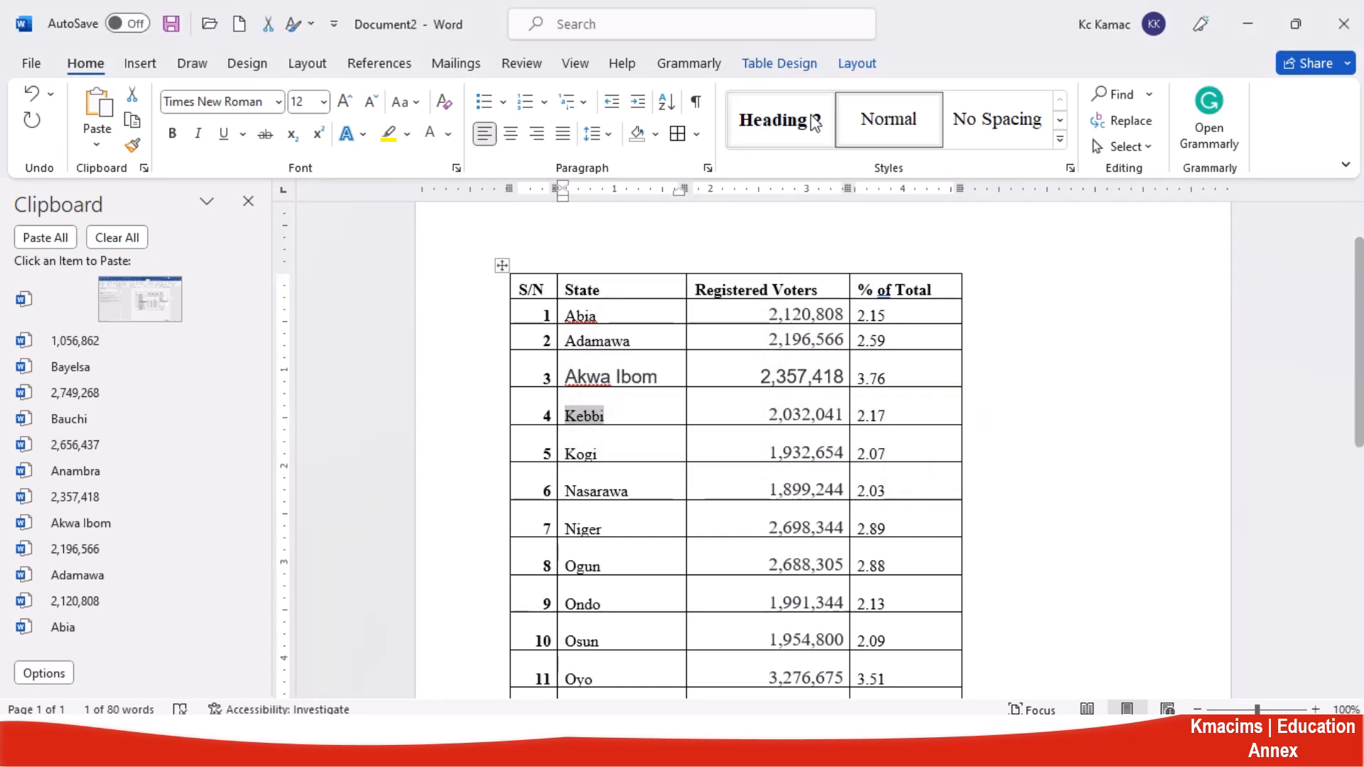
Delete the Kebbi cell from row 4 of the table with the option to shift cells left
left_click(858, 64)
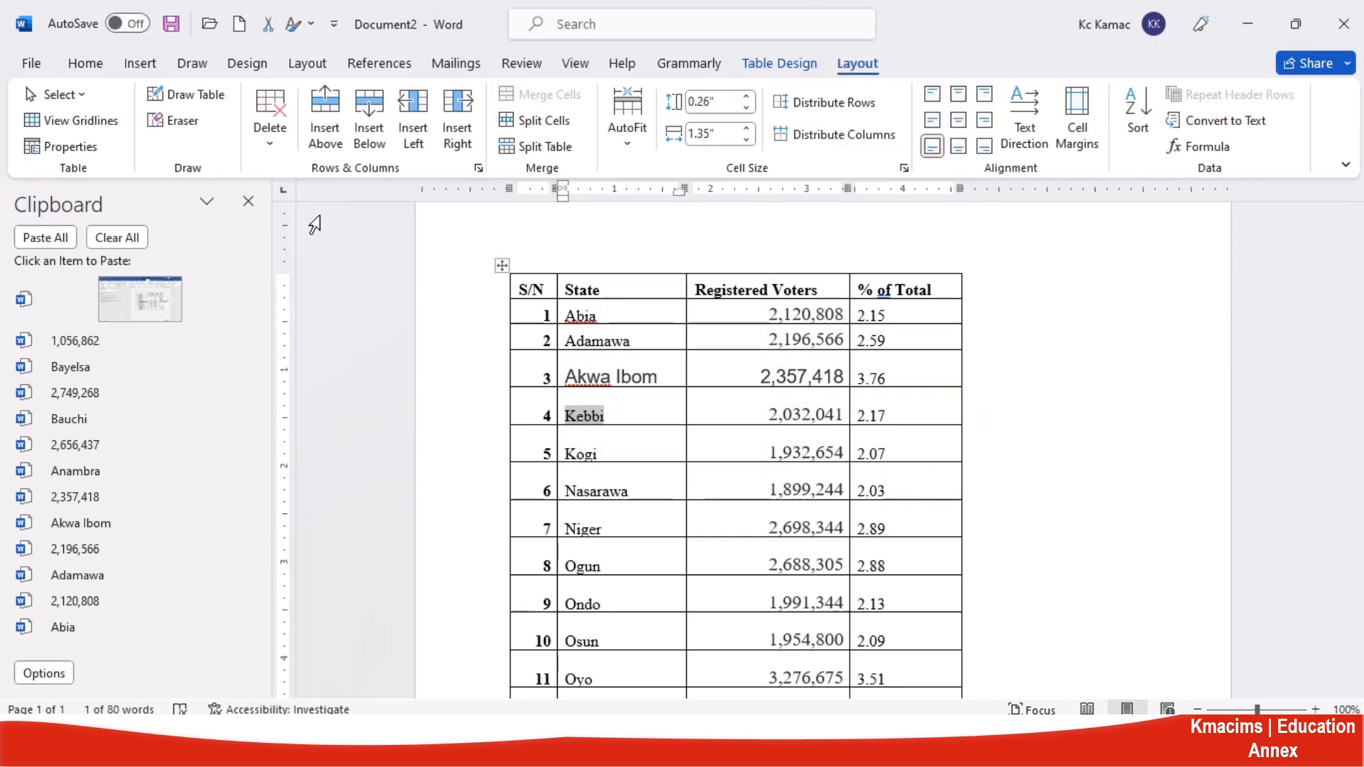
left_click(273, 153)
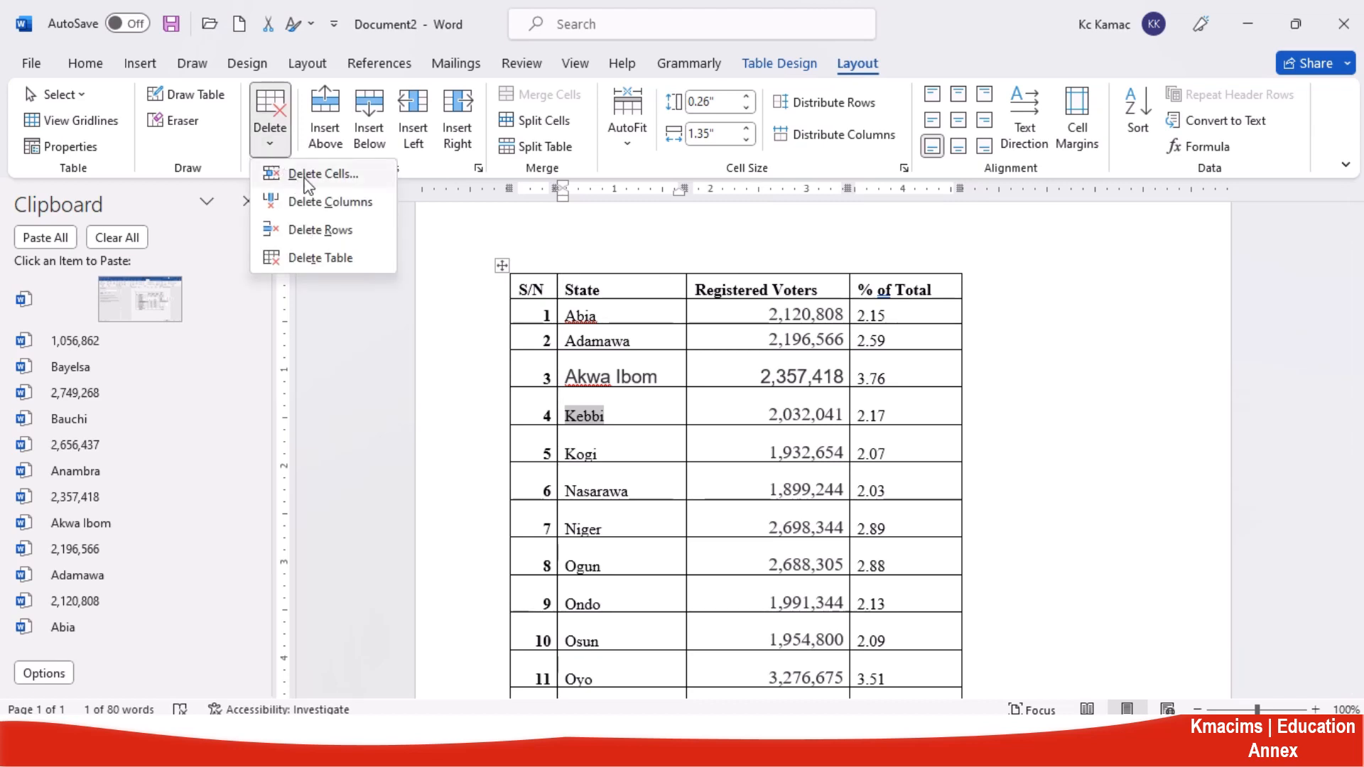
left_click(353, 186)
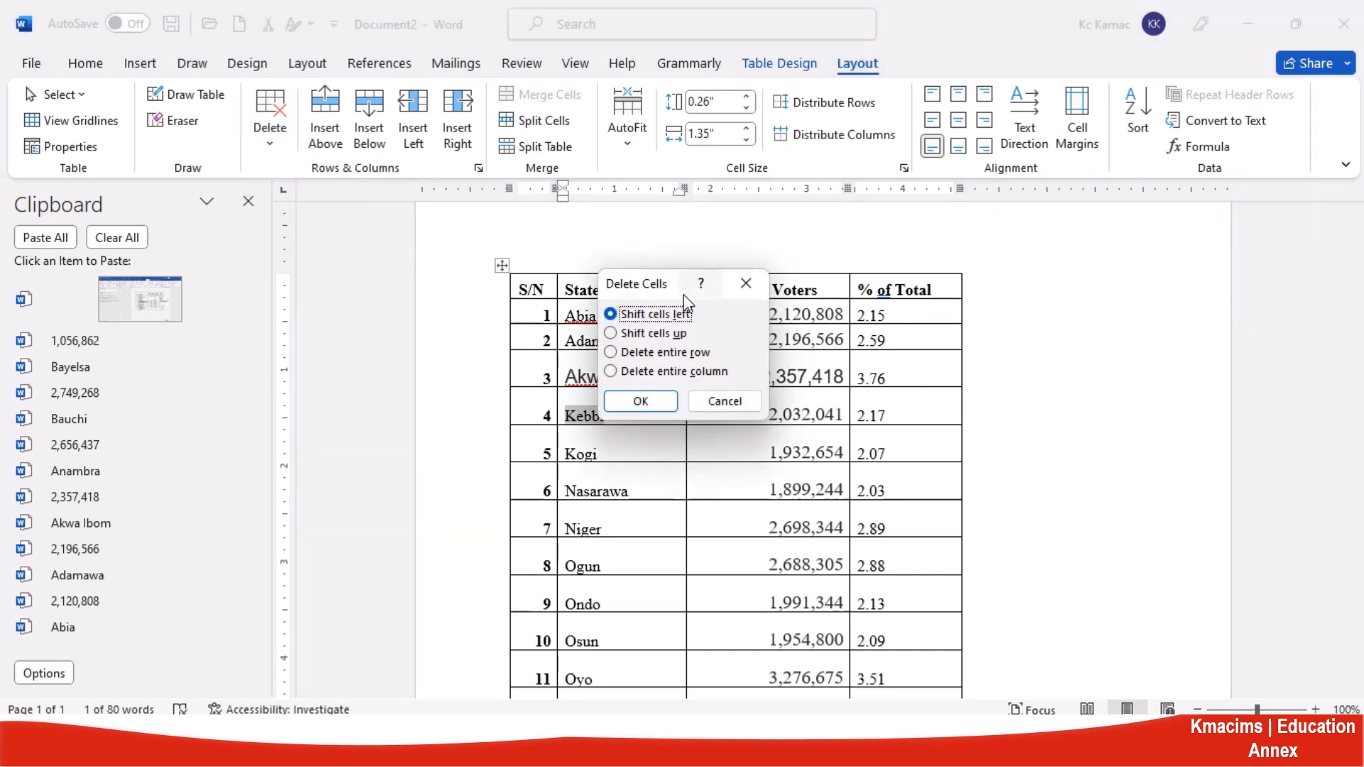
left_click_drag(653, 293, 1023, 259)
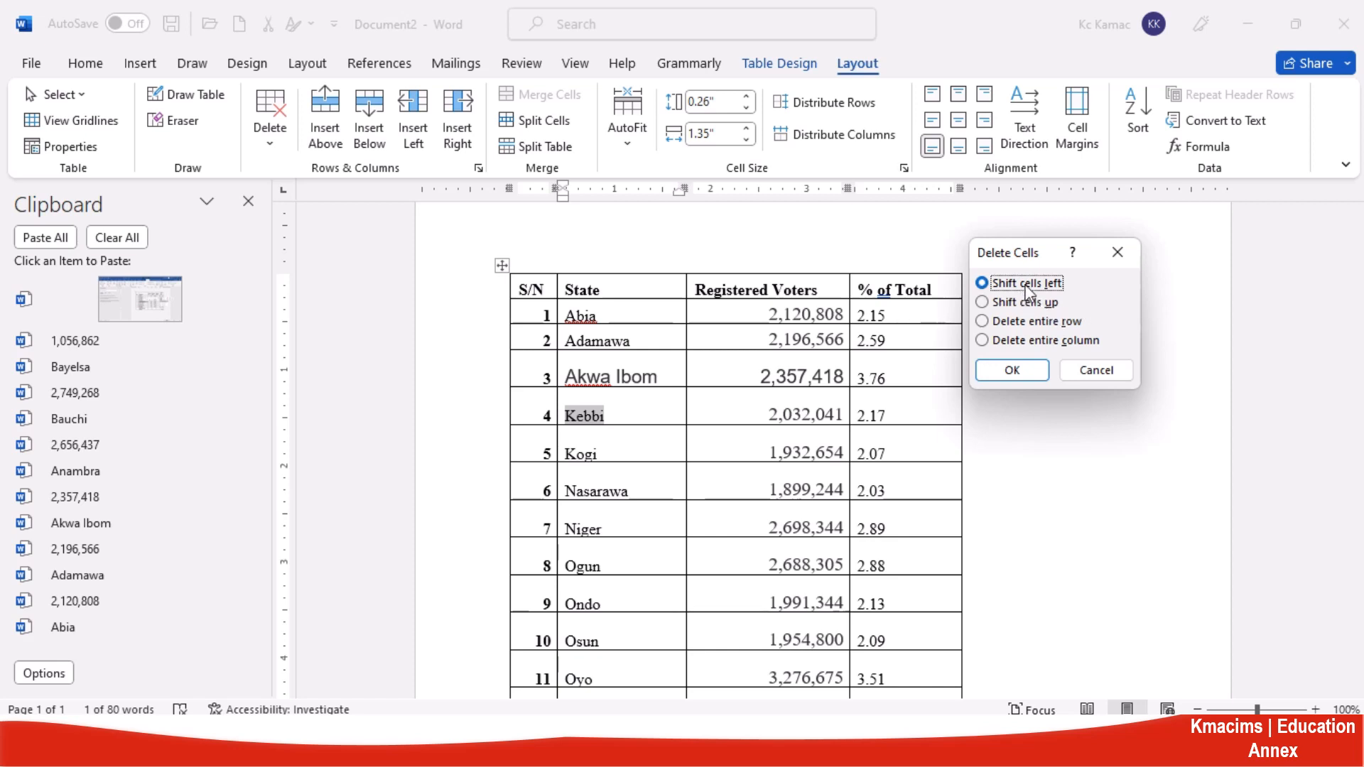
left_click(1009, 373)
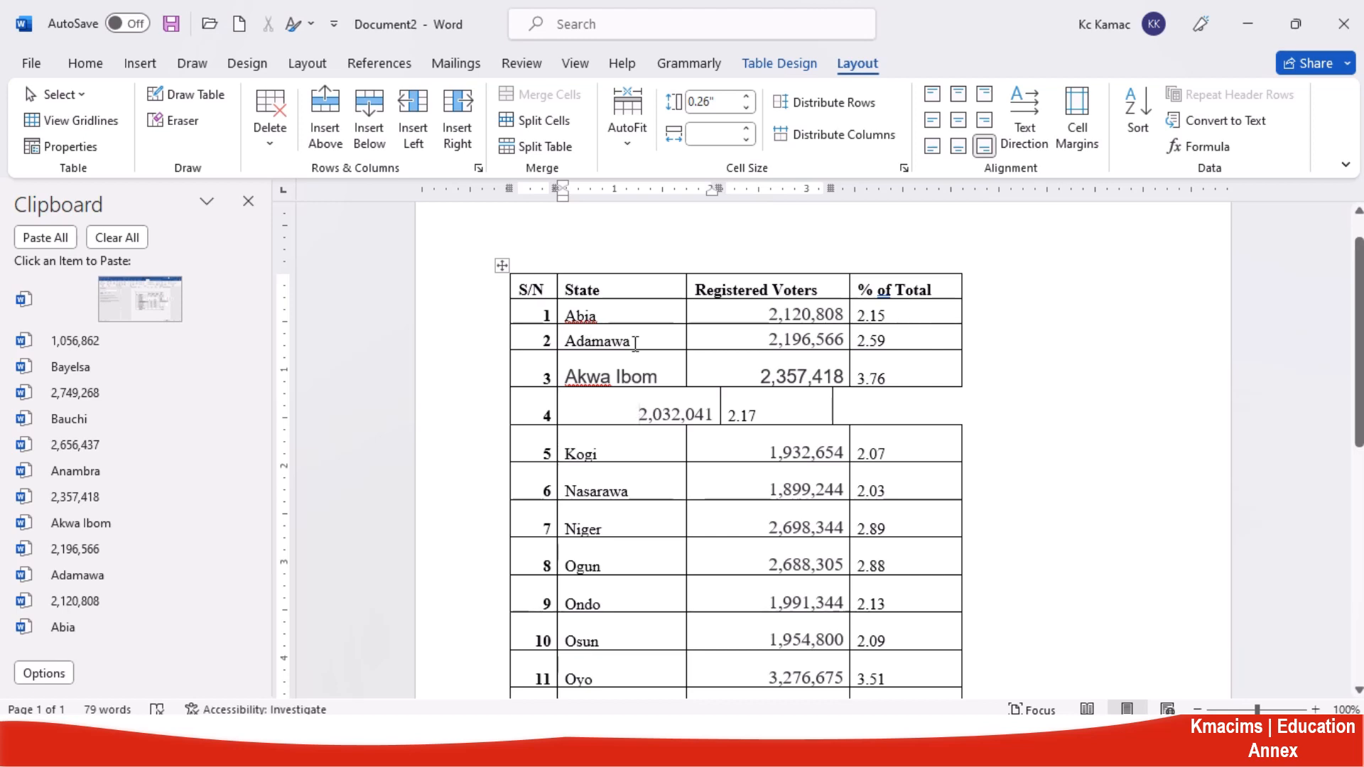
Undo the deletion of the Kebbi cell
left_click(334, 24)
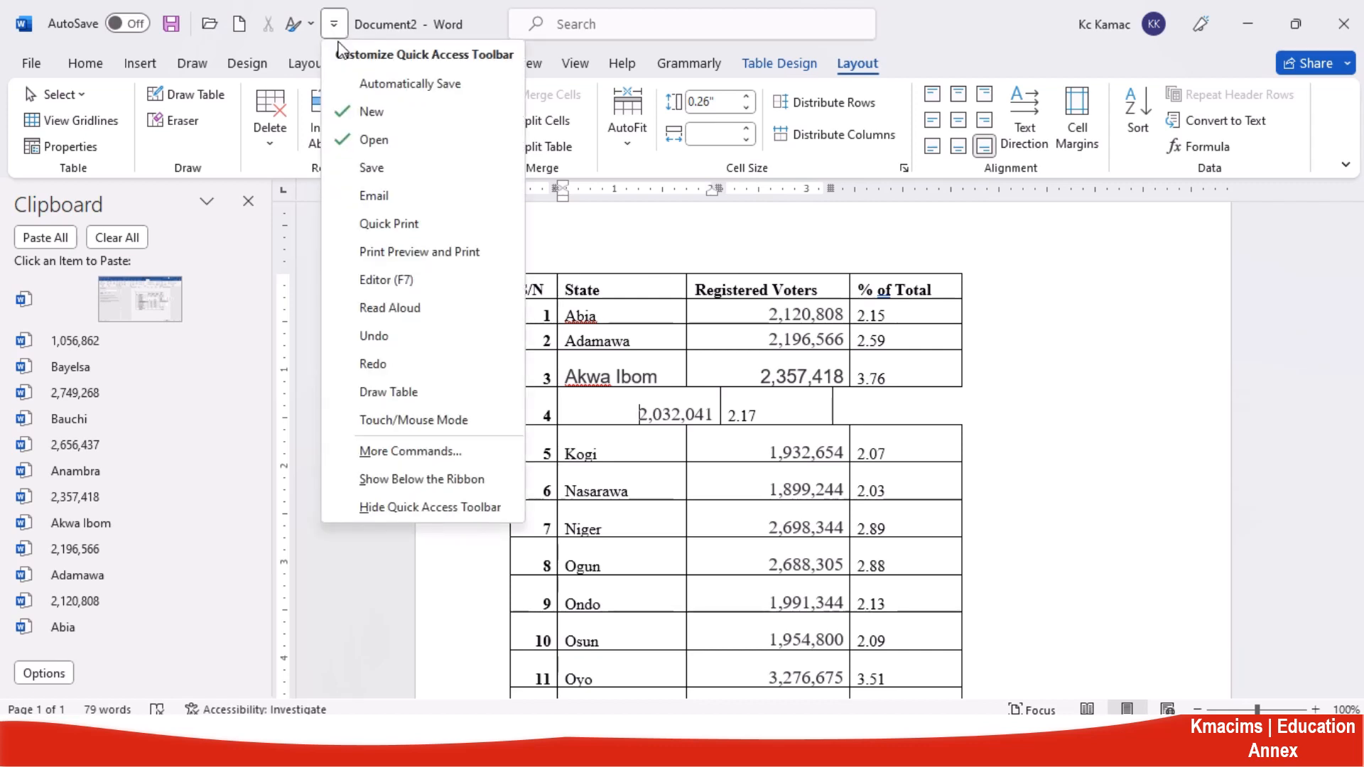
key("Escape")
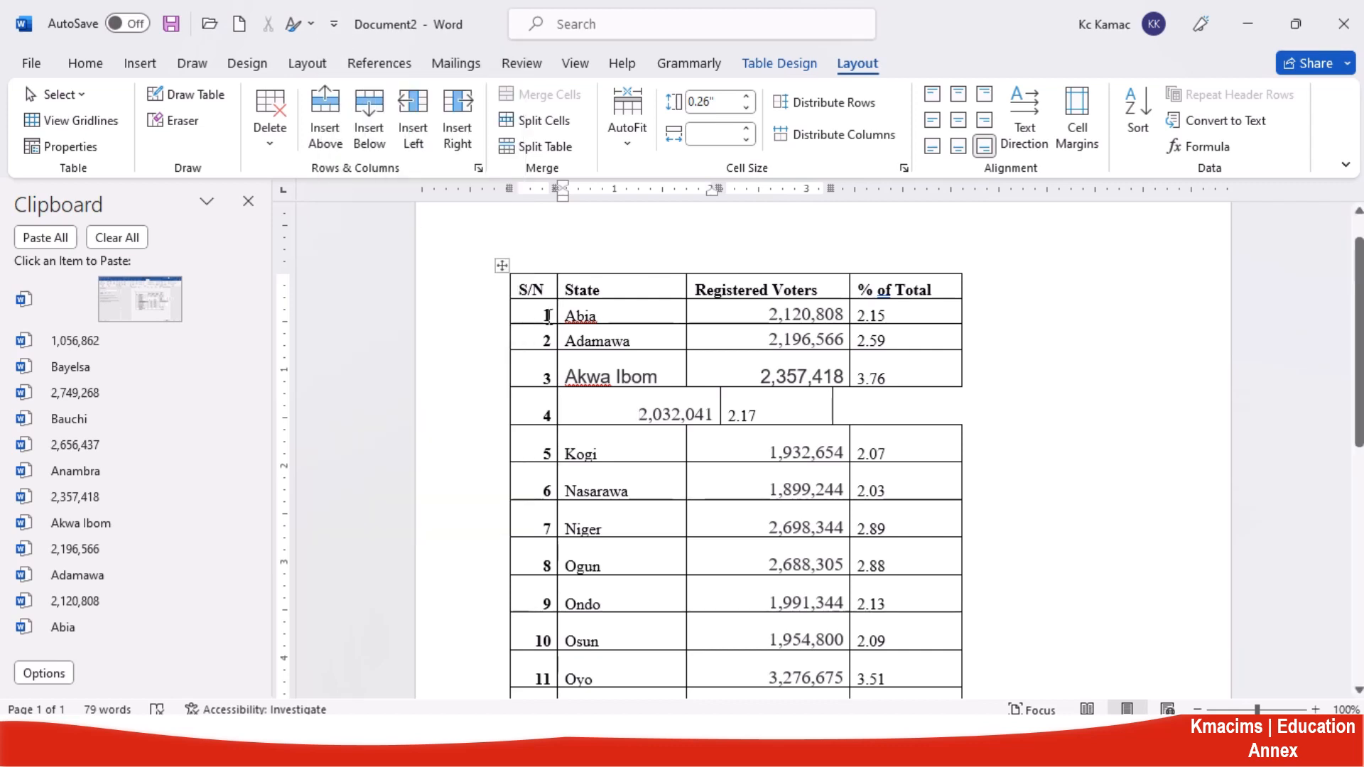
key("ctrl+z")
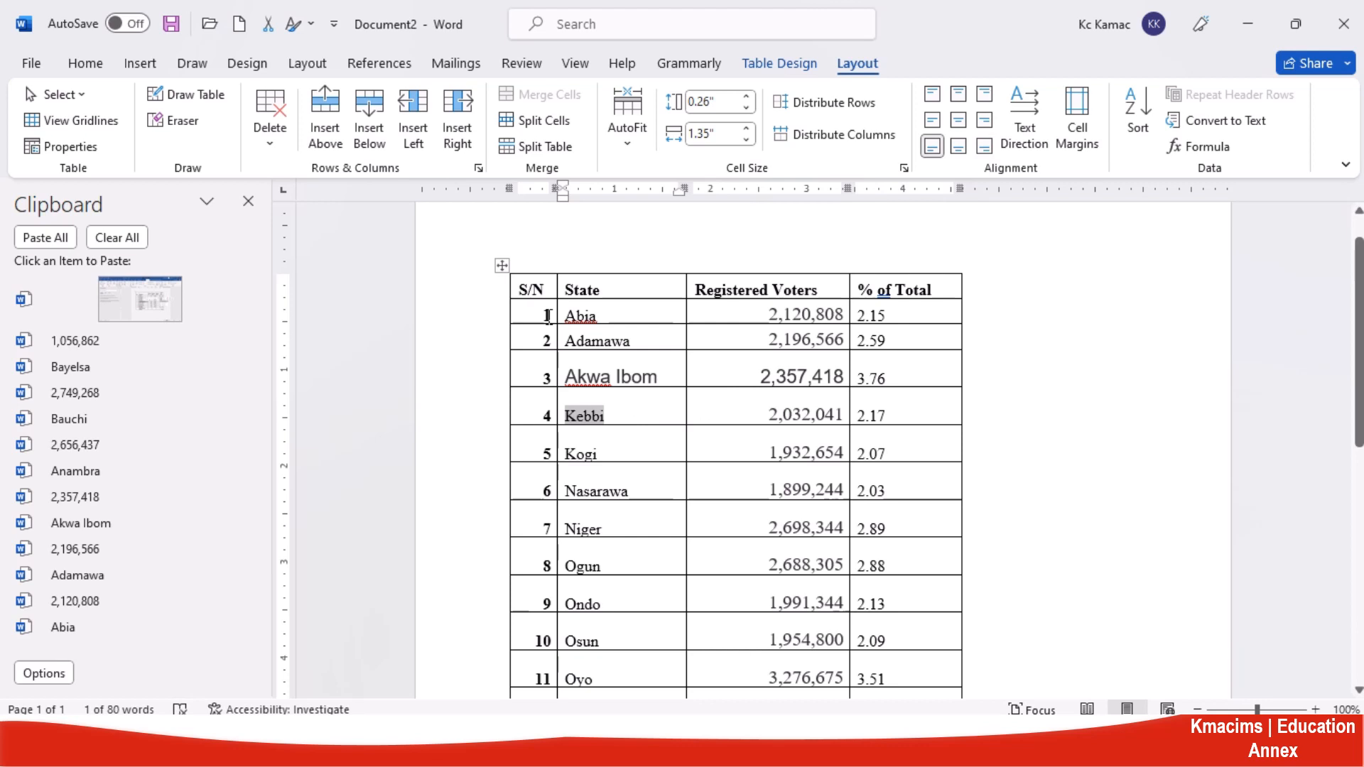
Try deleting Kebbi's percentage of total cell with the option to shift cells up, and undo the deletion
left_click(875, 419)
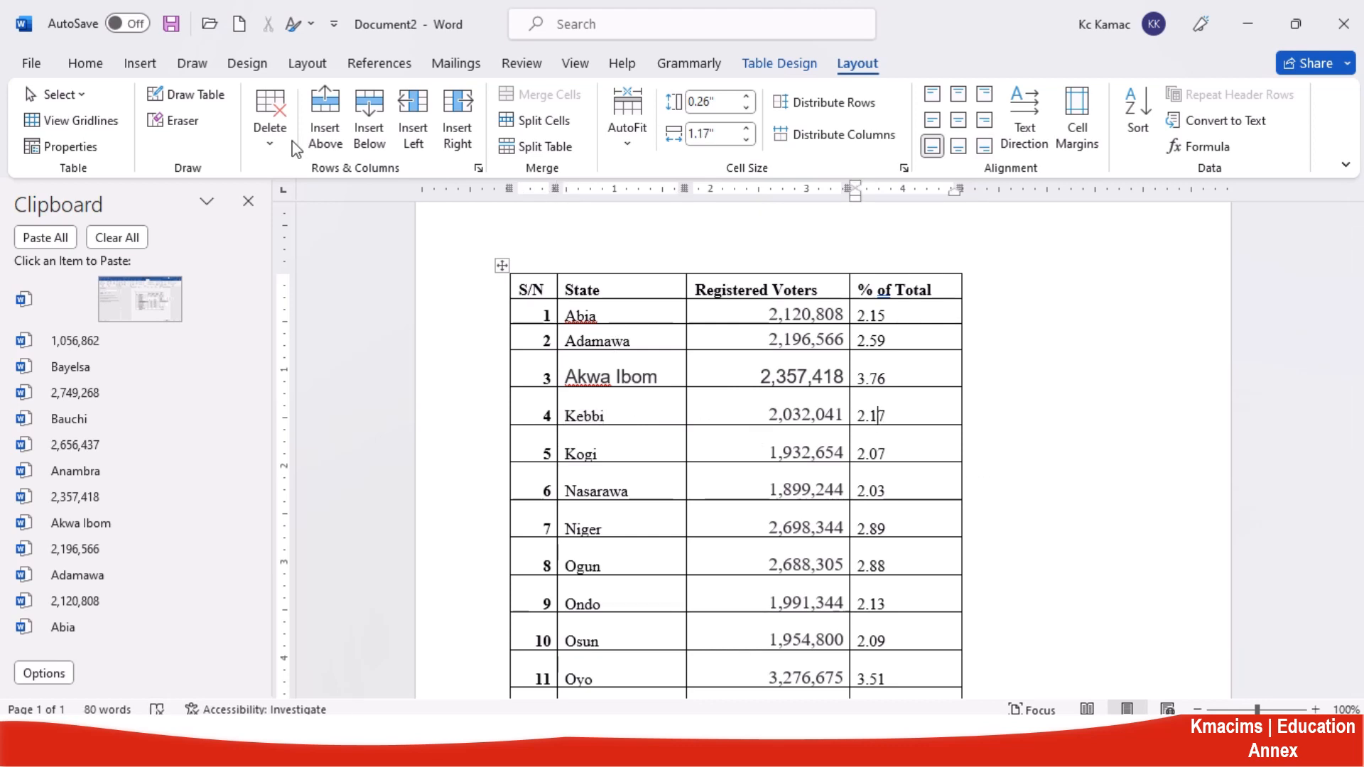
left_click(270, 131)
left_click(305, 177)
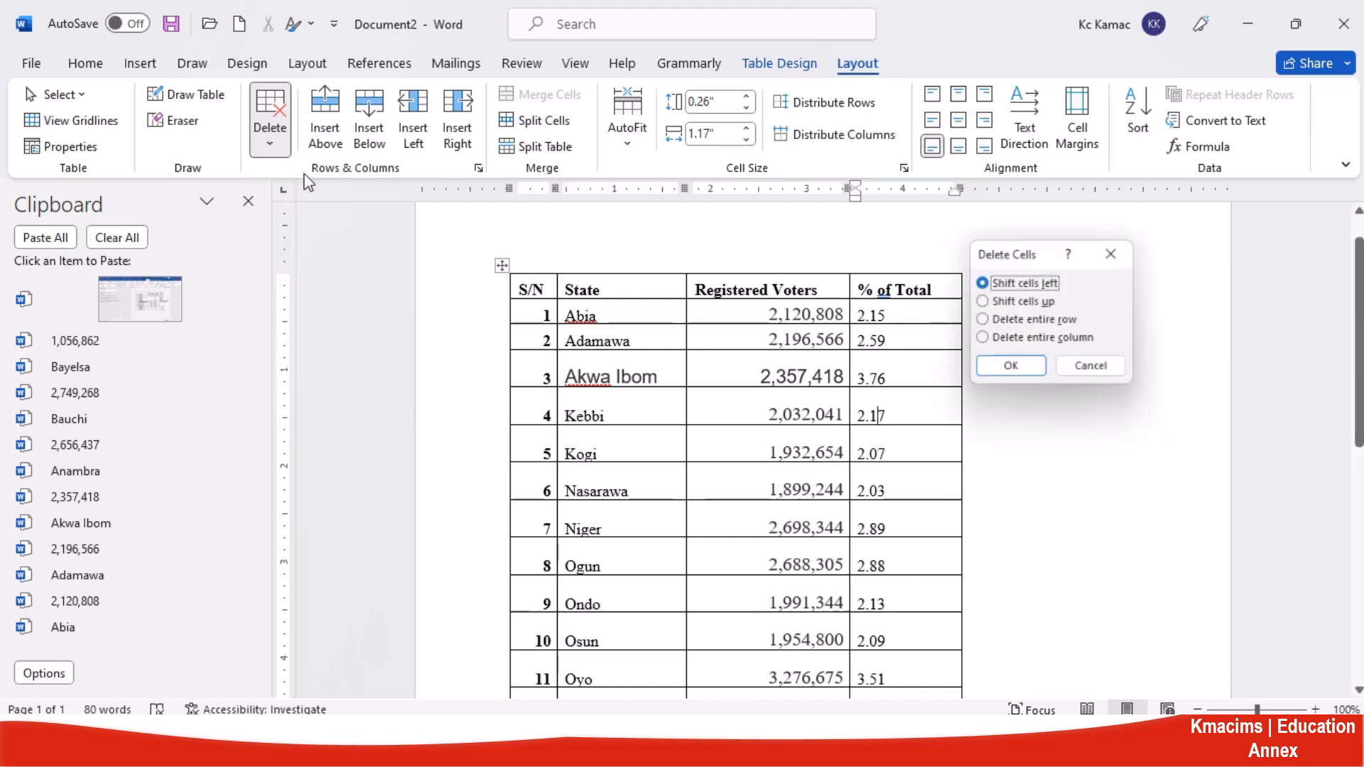
left_click(1029, 304)
left_click(1013, 371)
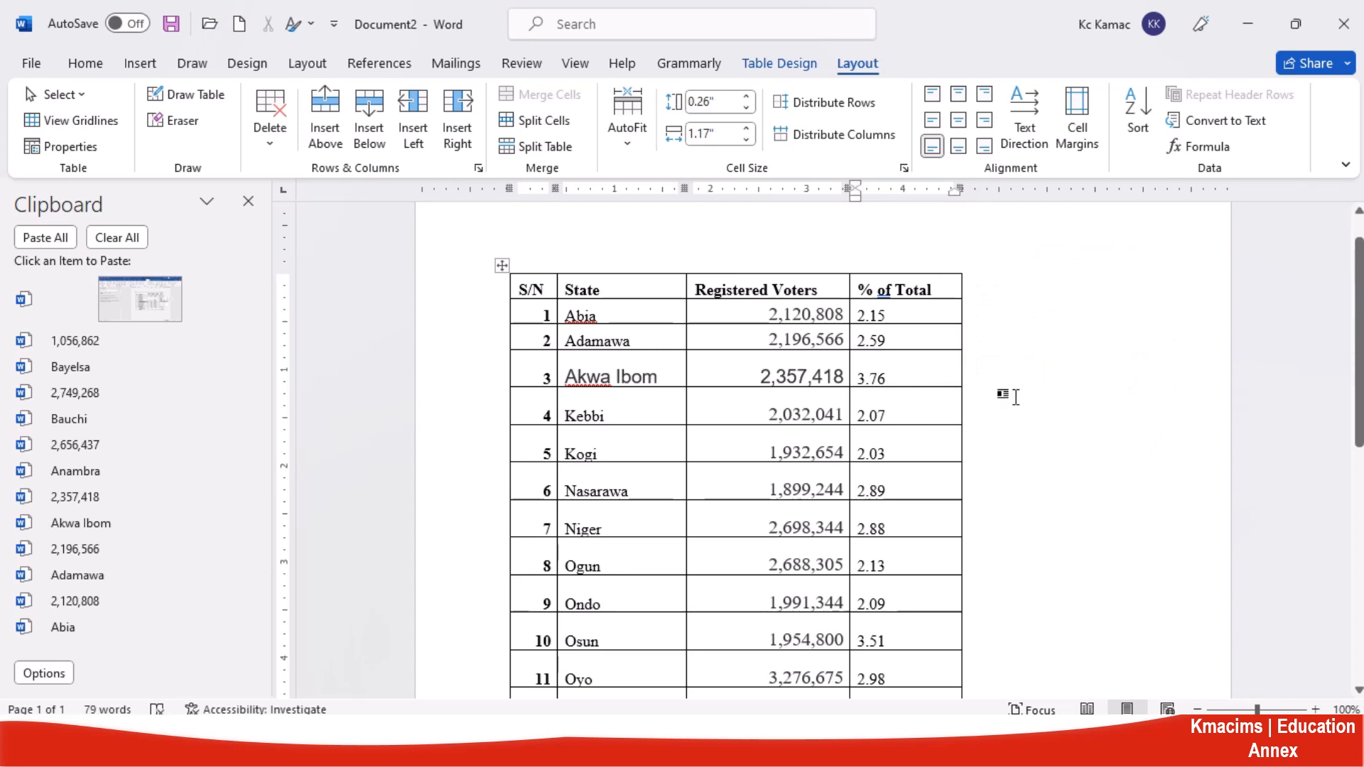
key("ctrl+z")
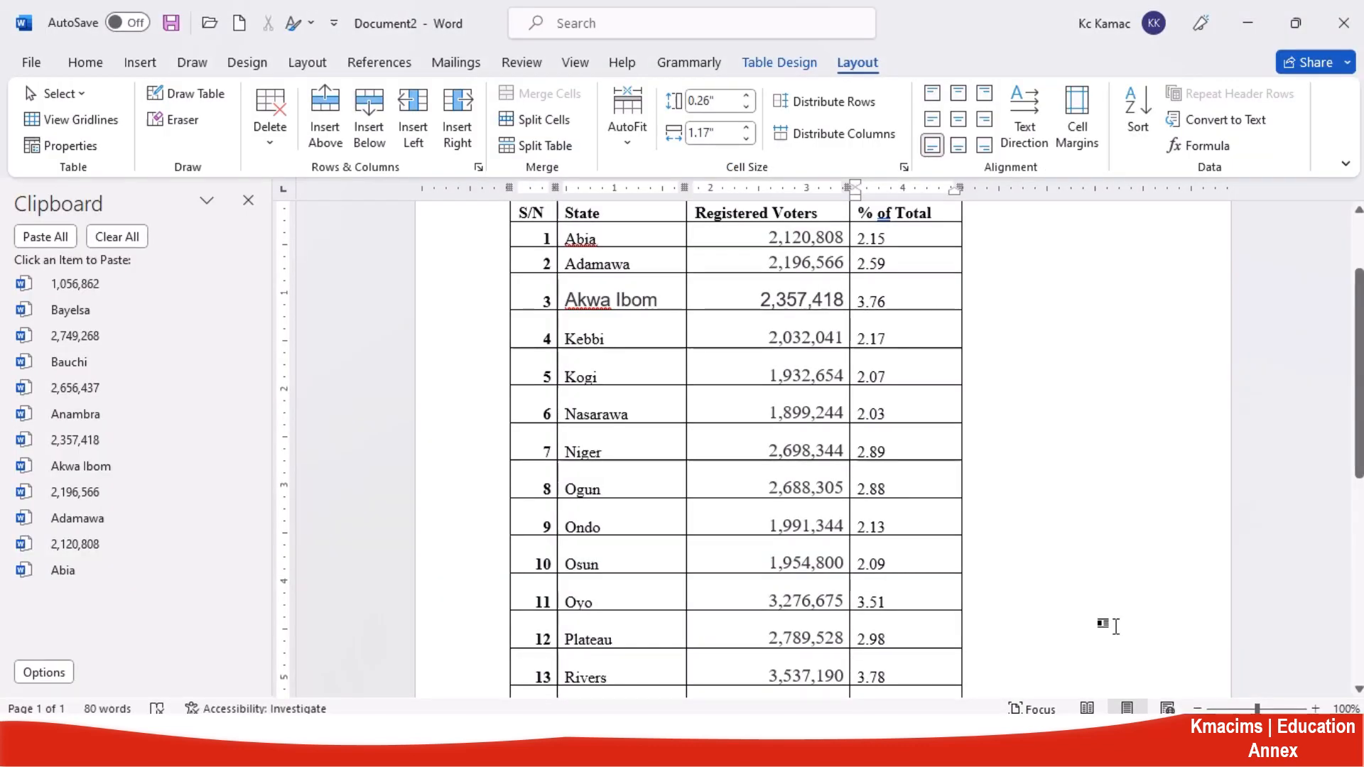
Delete the entire Akwa Ibom row from the registered voters table
left_click(1358, 211)
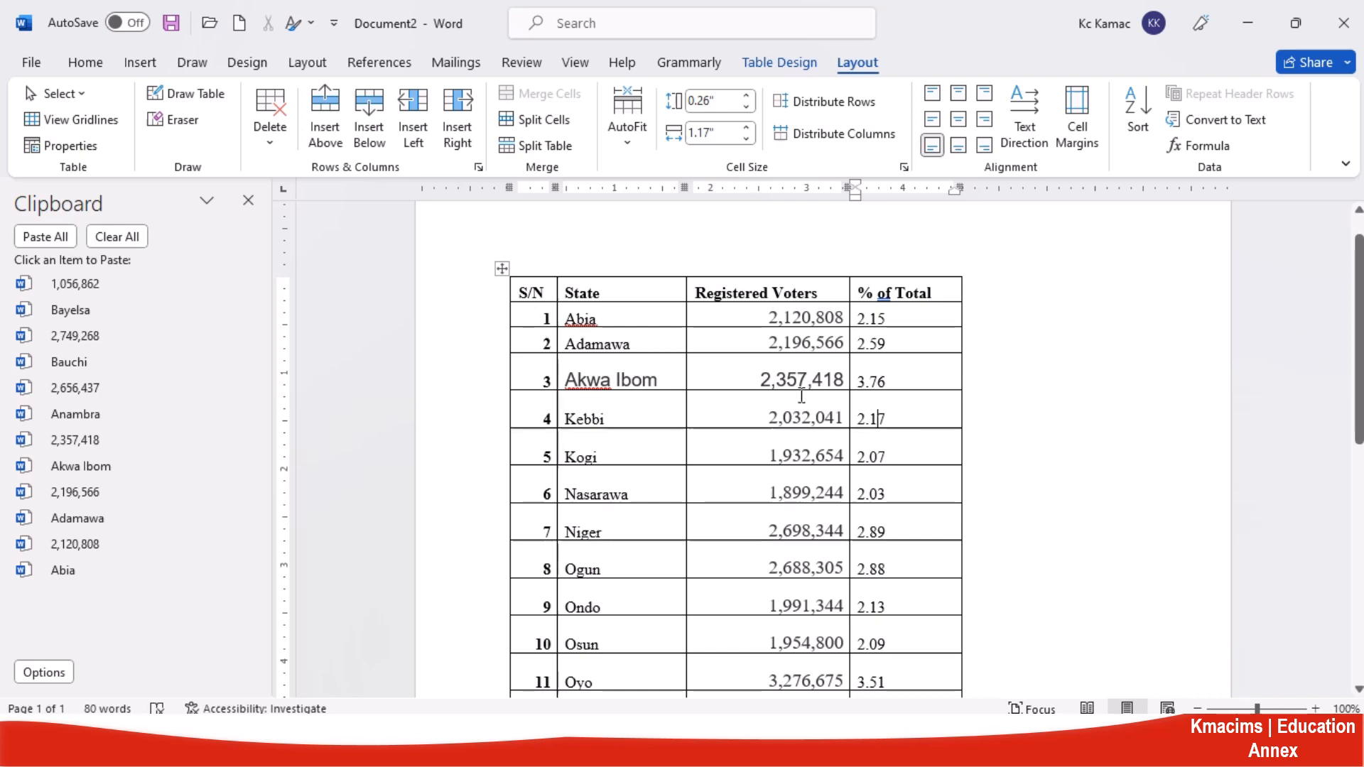
left_click(500, 385)
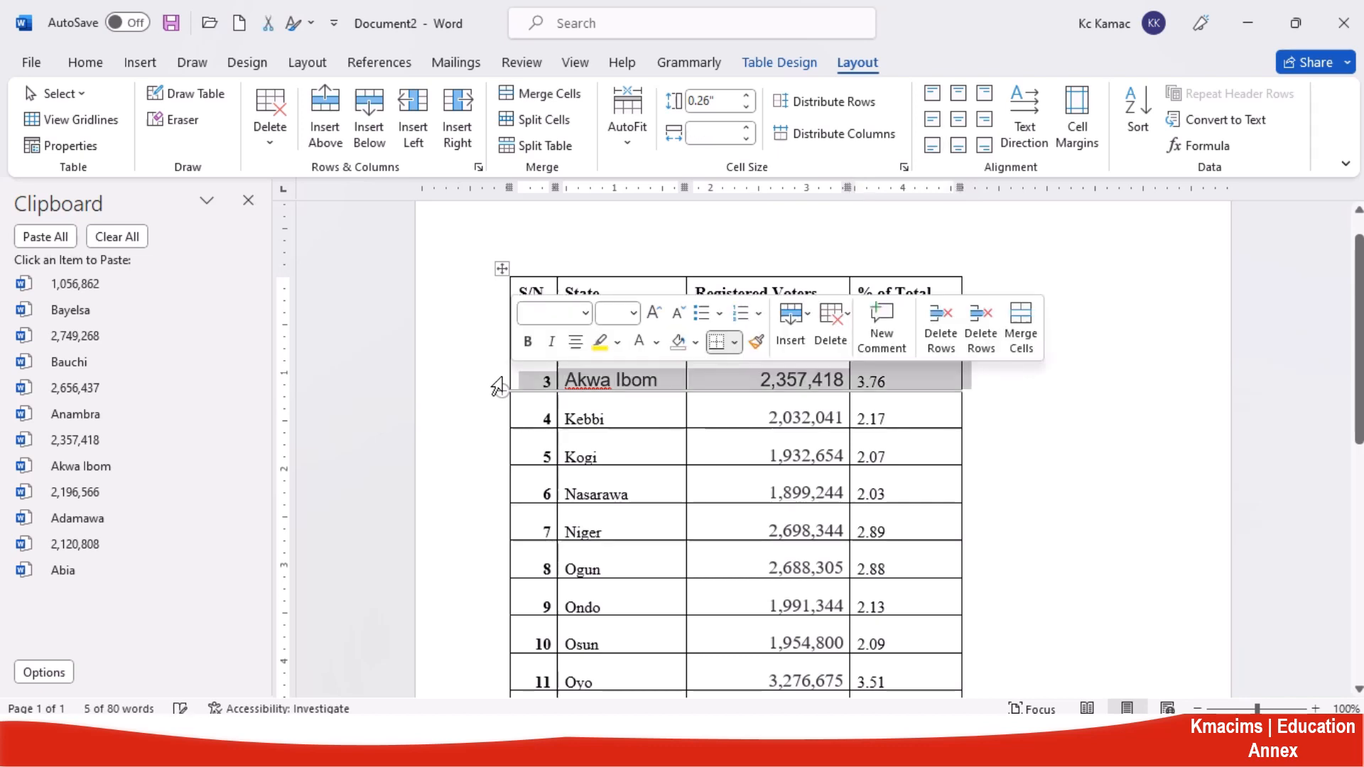
left_click(780, 416)
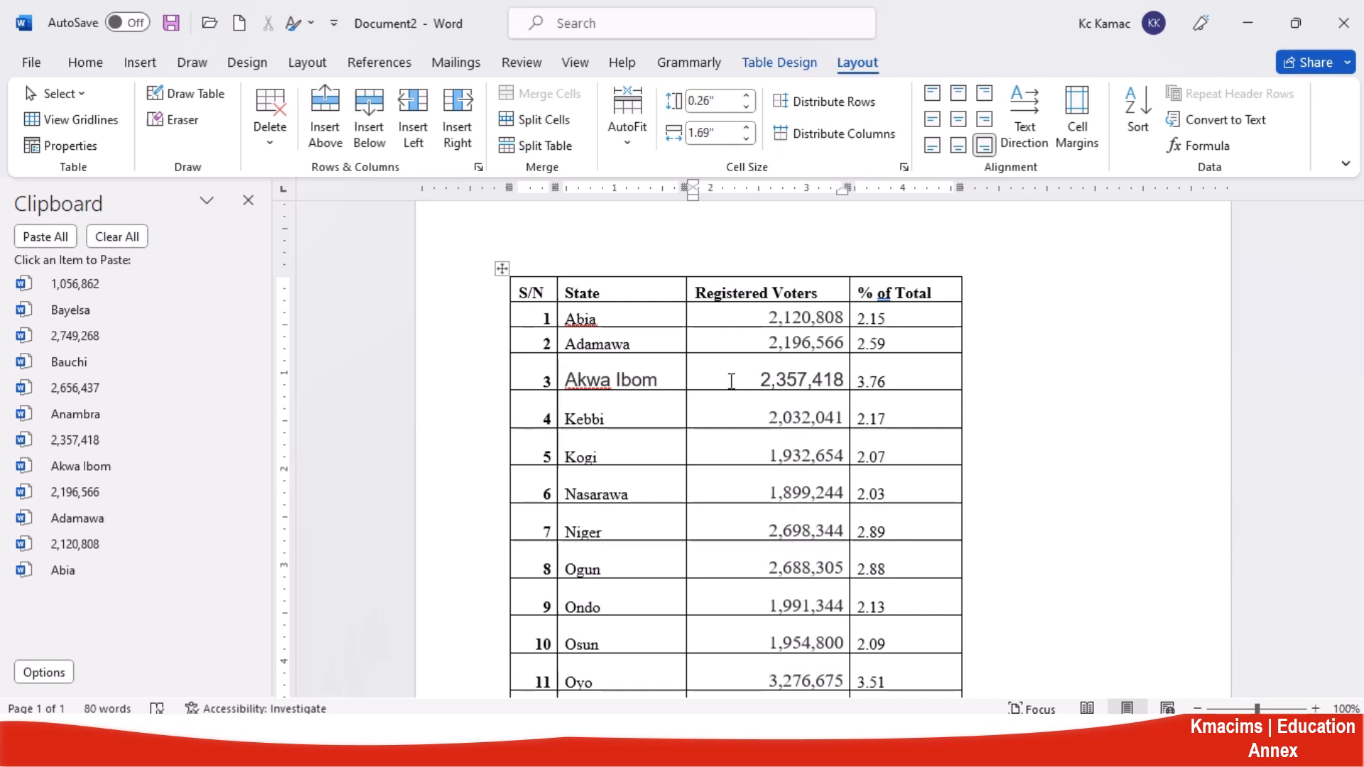
left_click(690, 380)
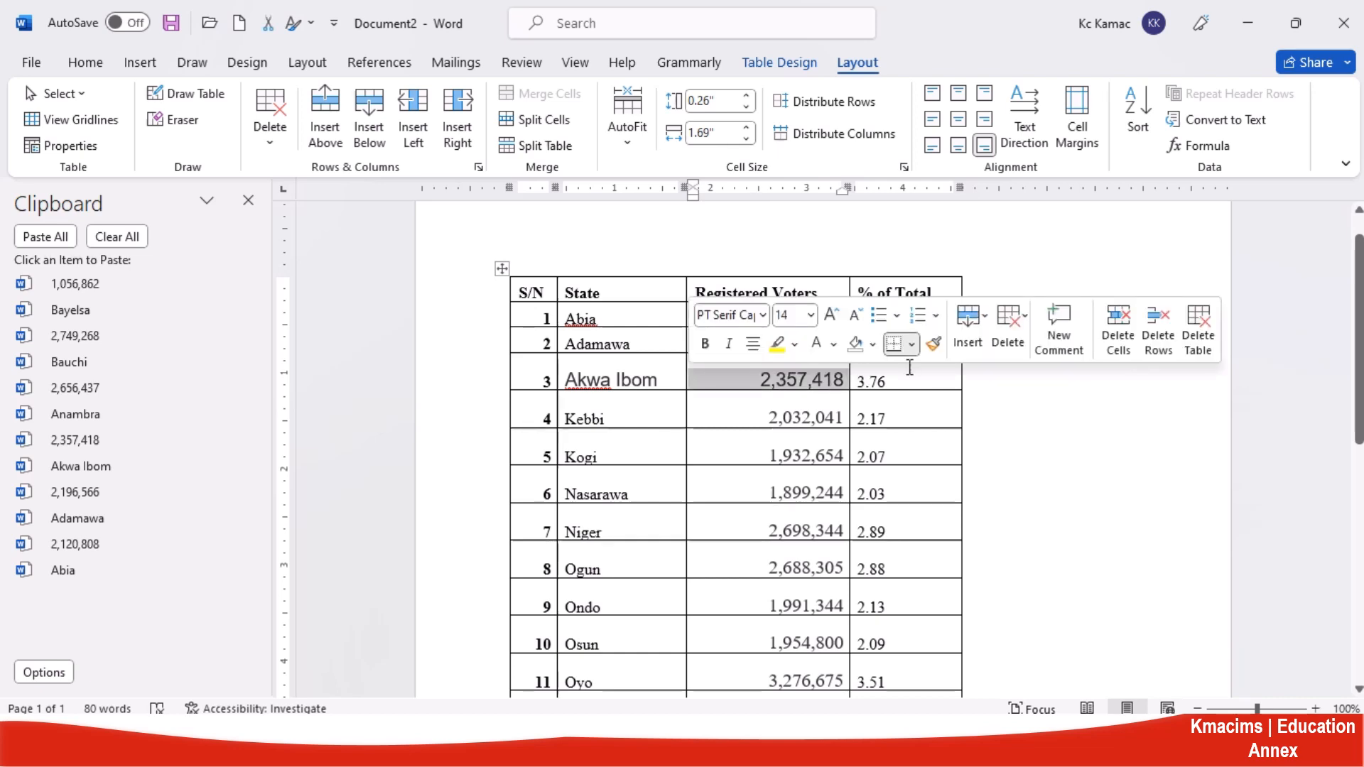
left_click(1011, 334)
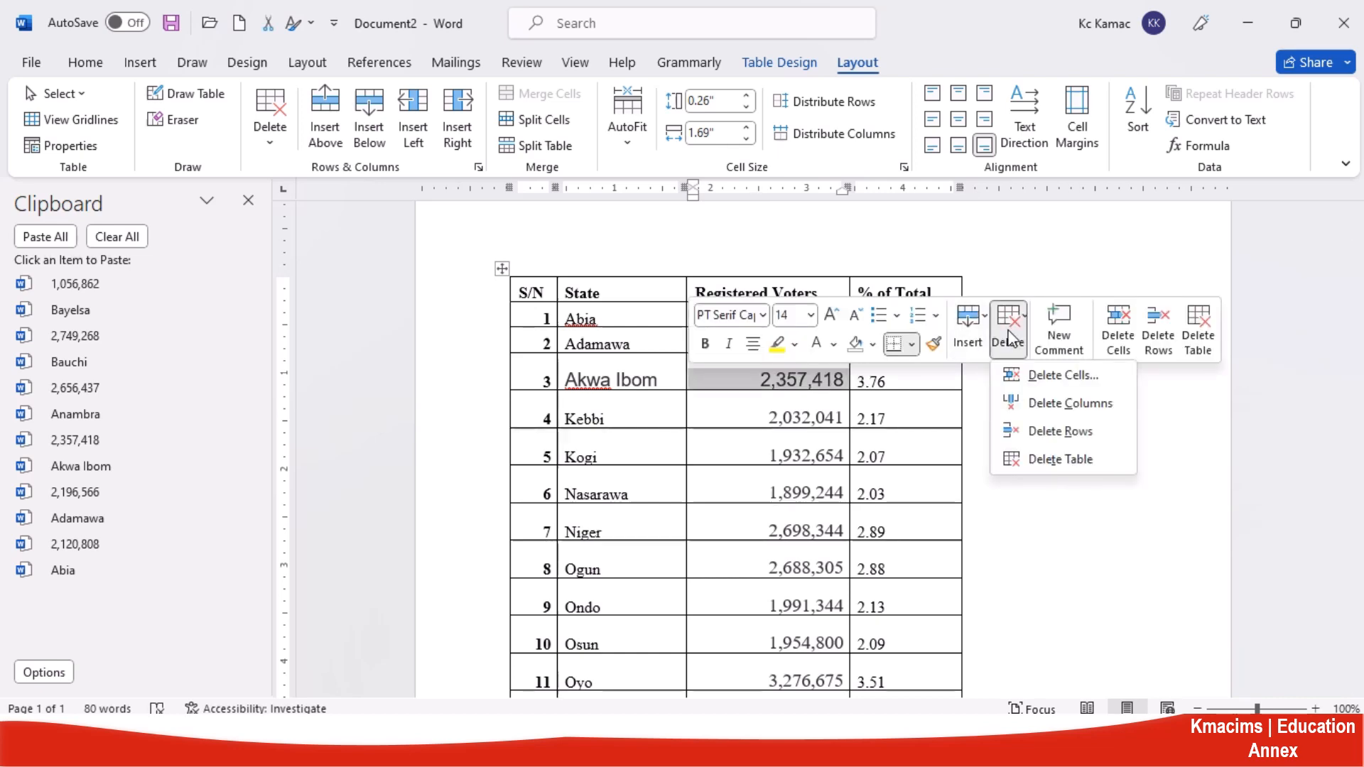
left_click(1085, 432)
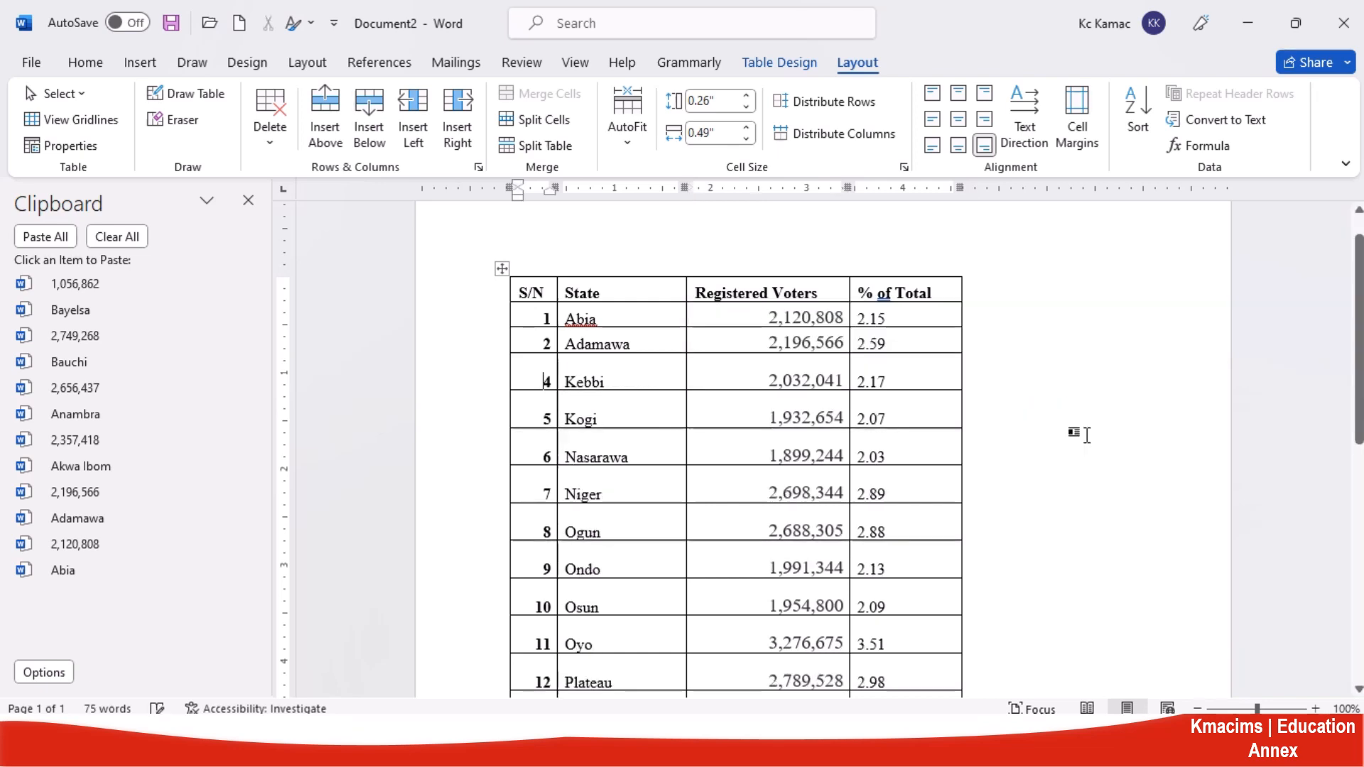
Try deleting the Registered Voters column, and undo both the column deletion and the Akwa Ibom row deletion
double_click(775, 380)
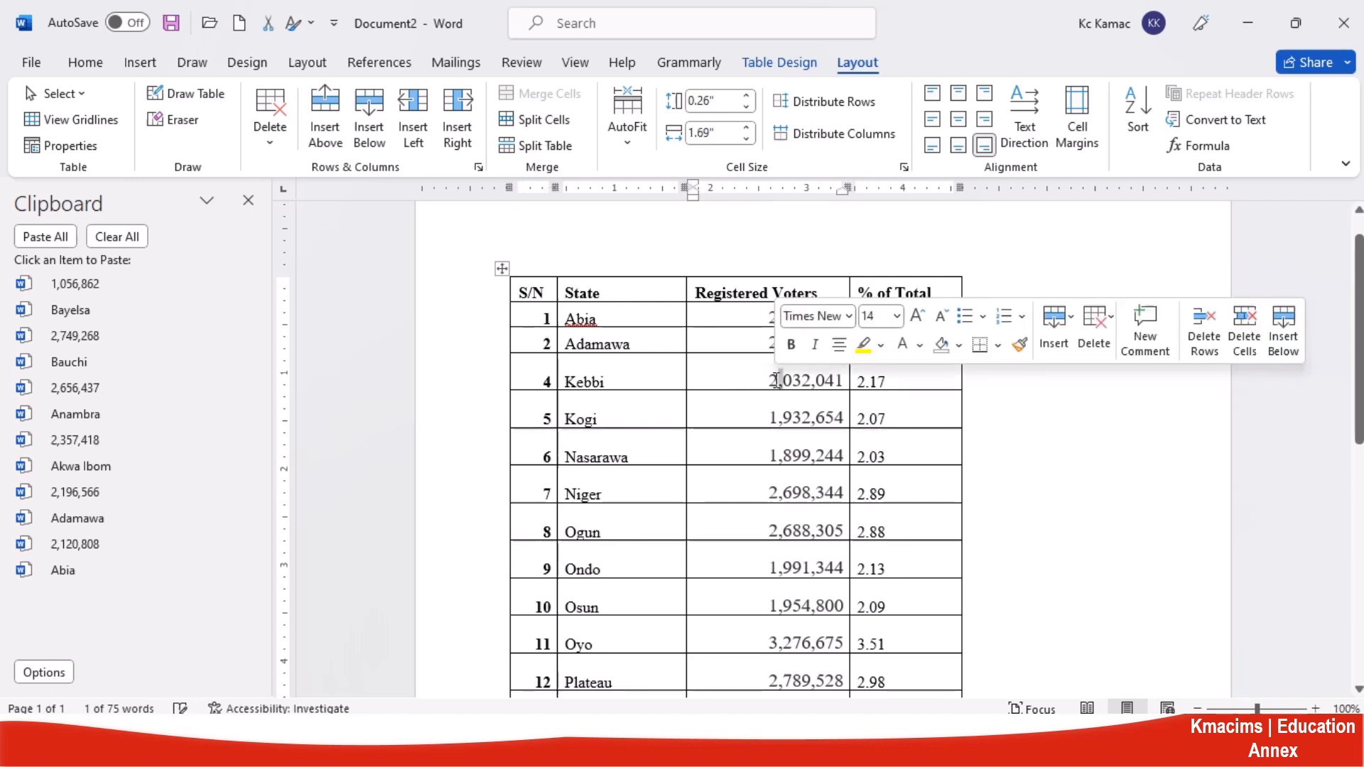
left_click(1108, 340)
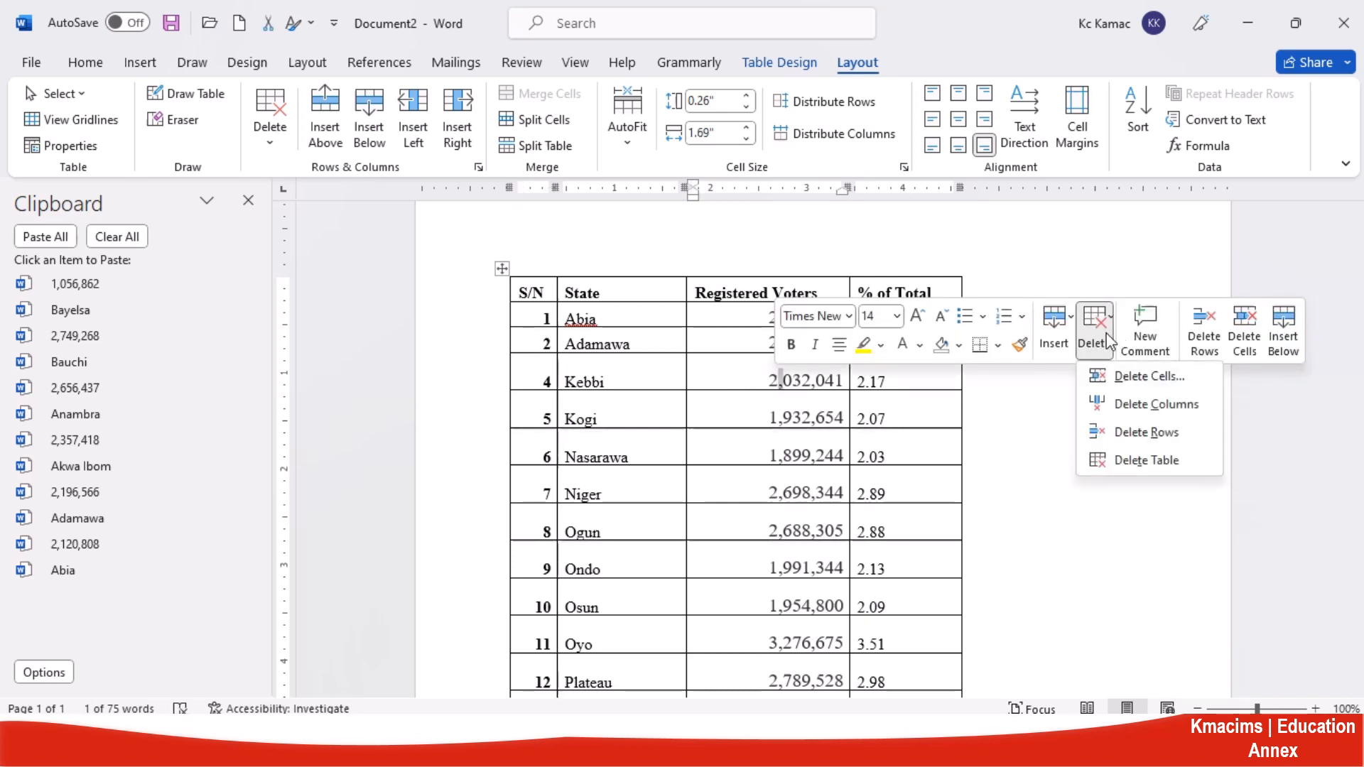
left_click(1136, 405)
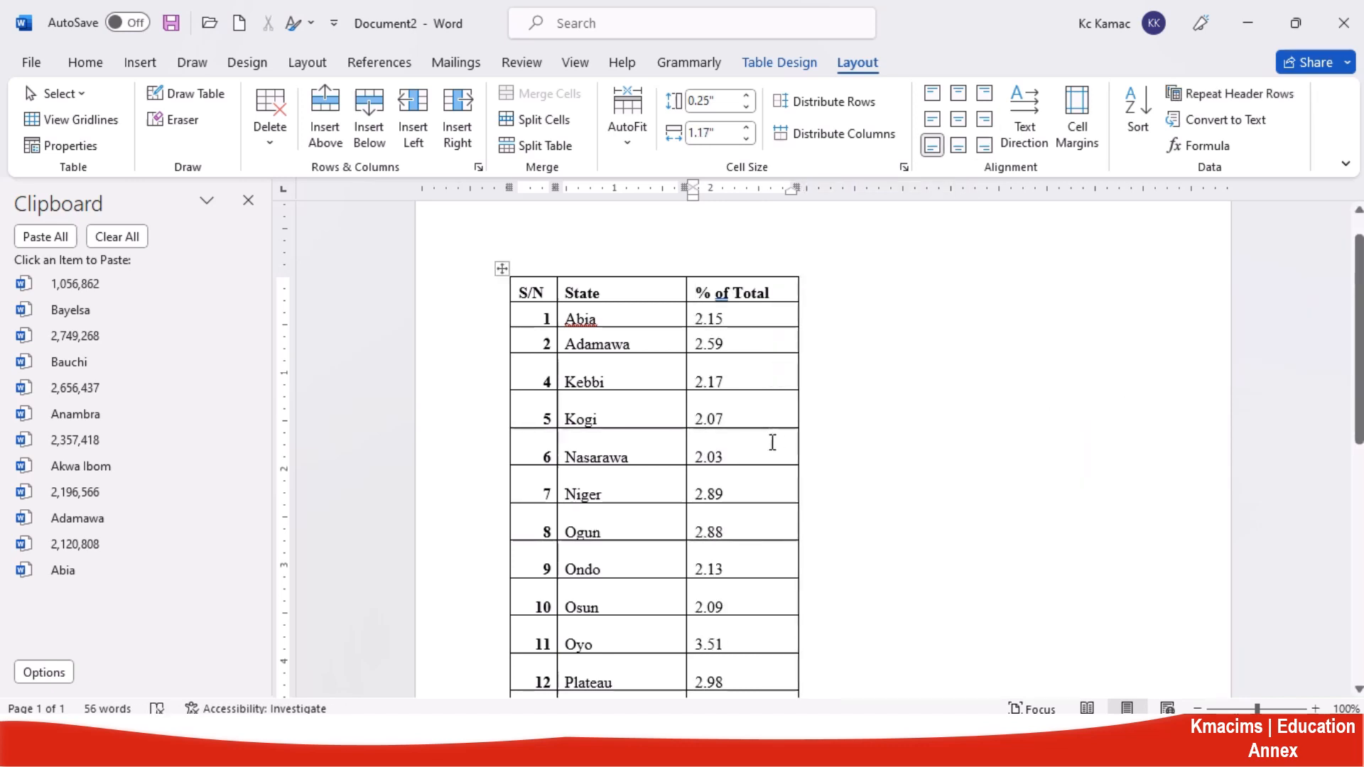
key("ctrl+z")
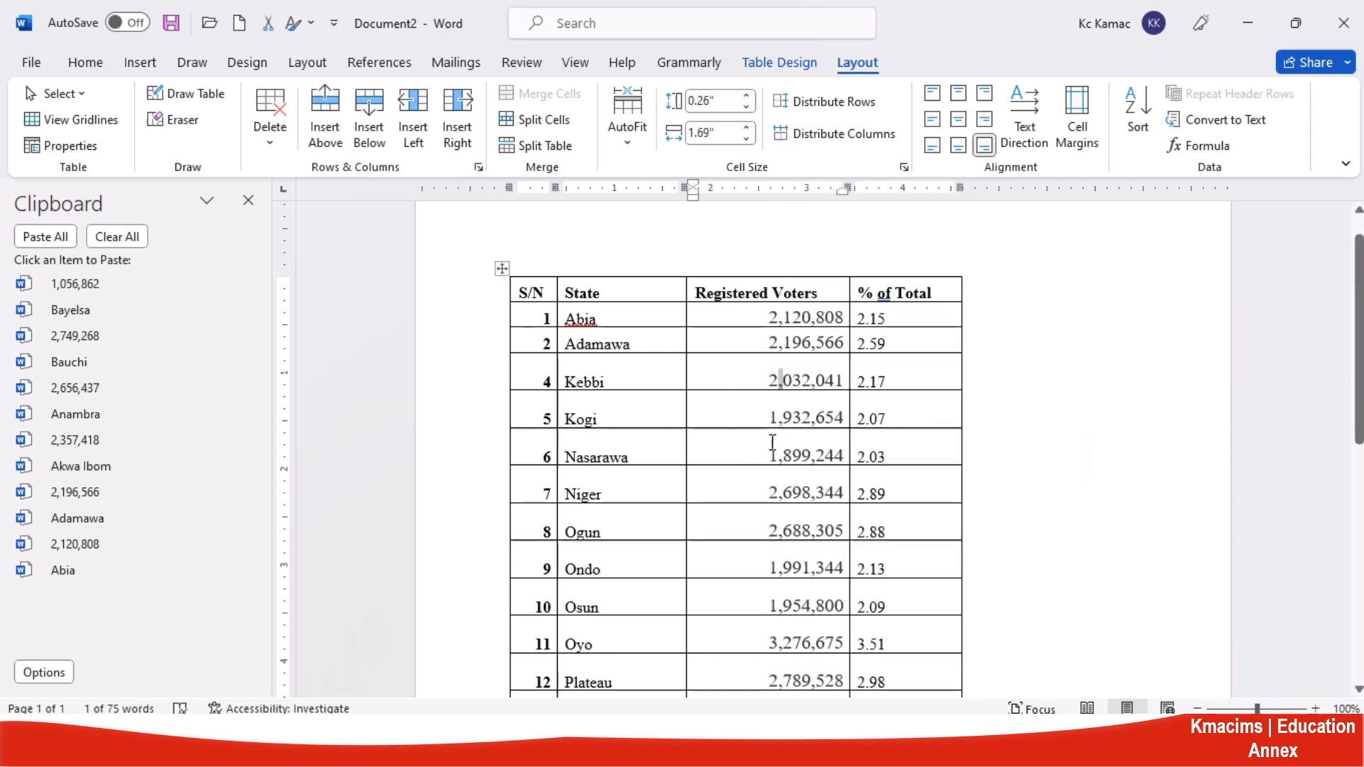
key("ctrl+z")
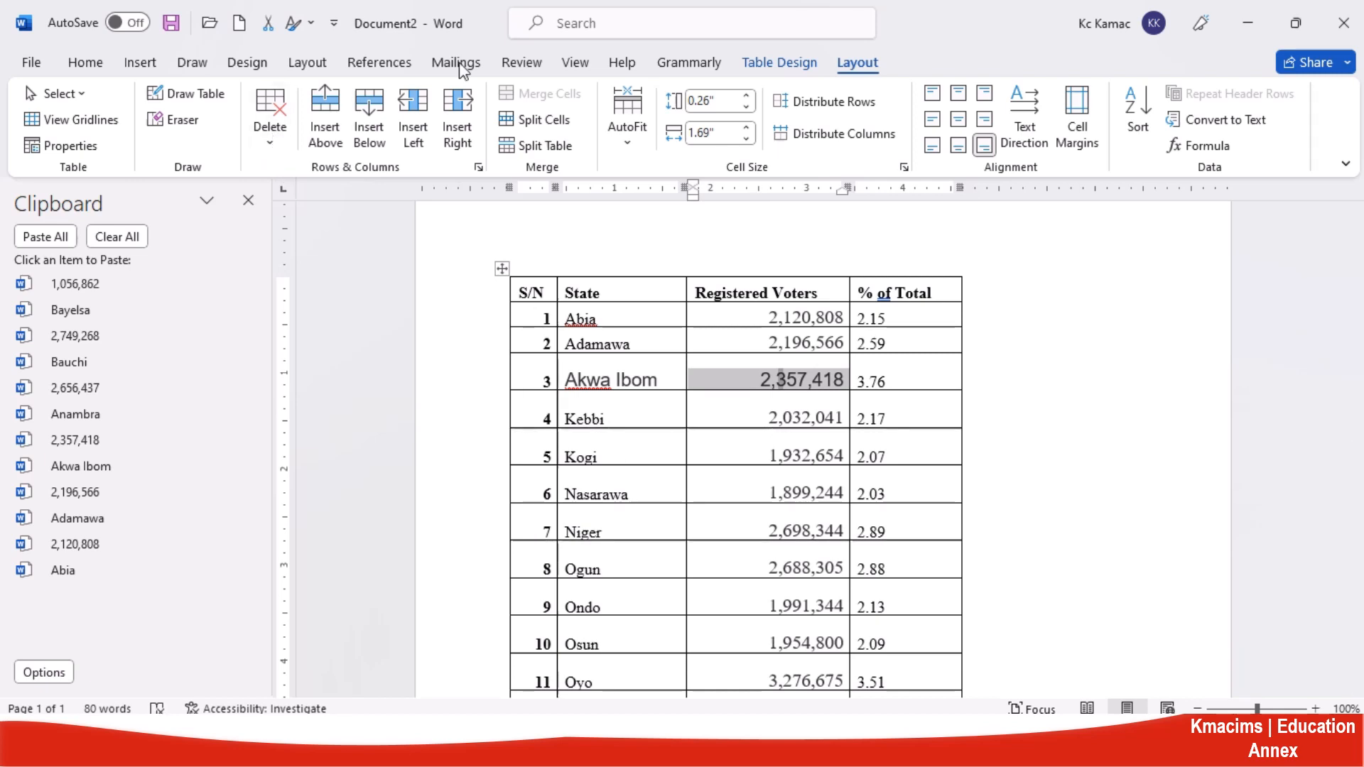
Delete the Akwa Ibom row and the % of Total column from the table
left_click(265, 131)
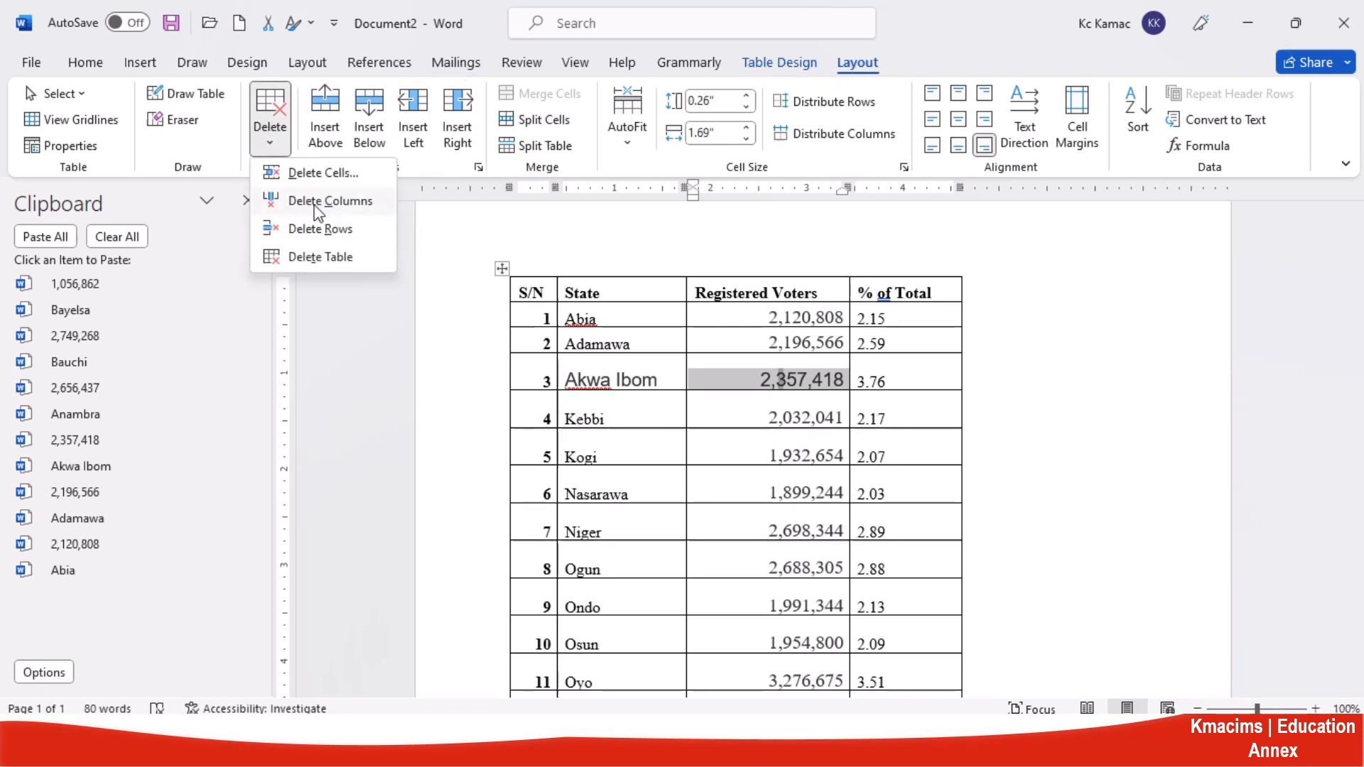
left_click(360, 230)
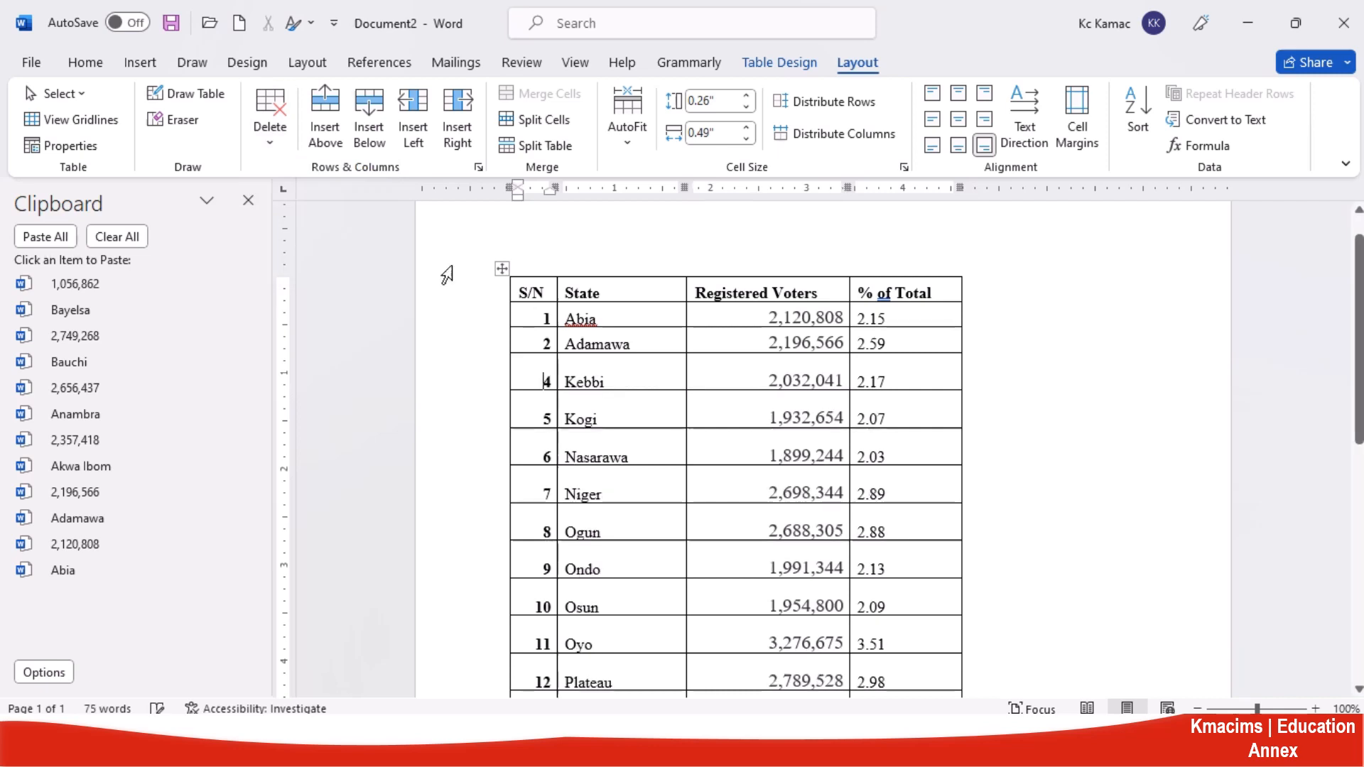
left_click(869, 419)
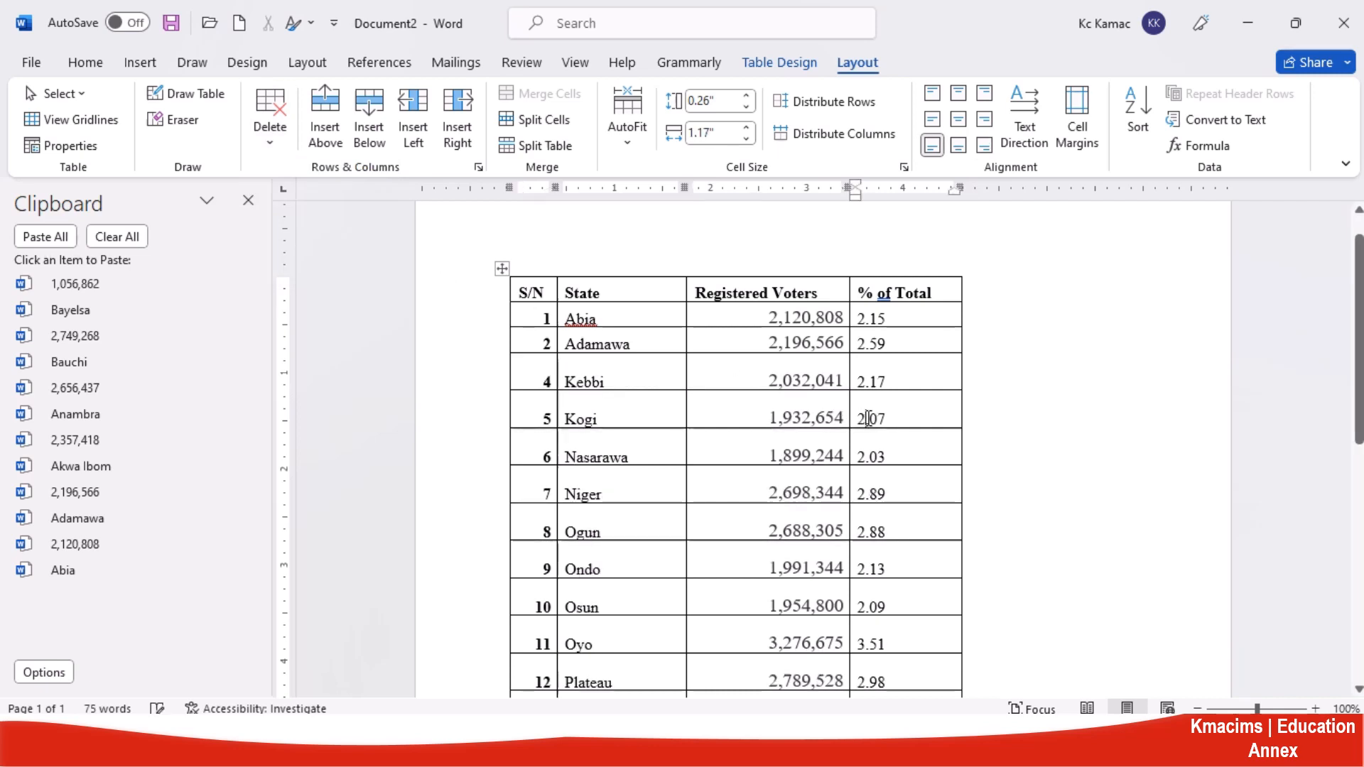
left_click(270, 128)
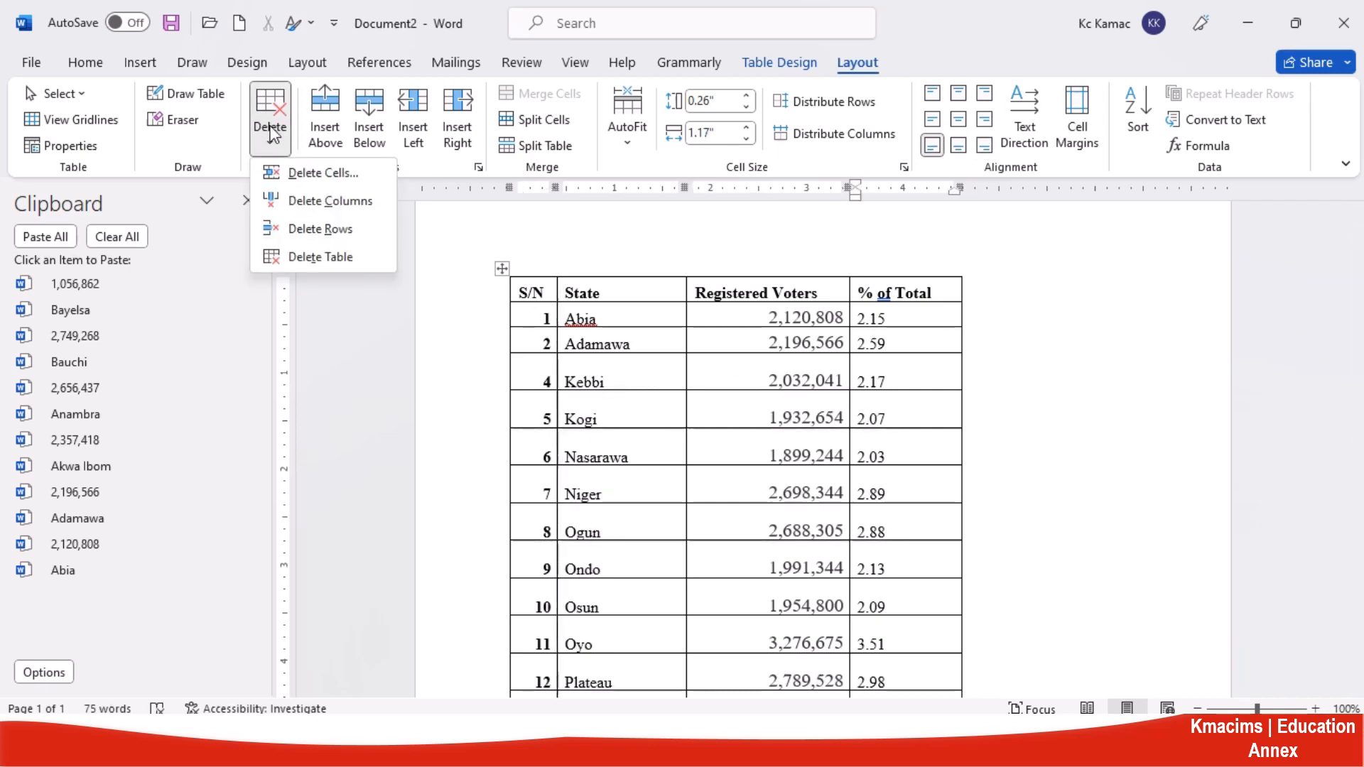
left_click(353, 204)
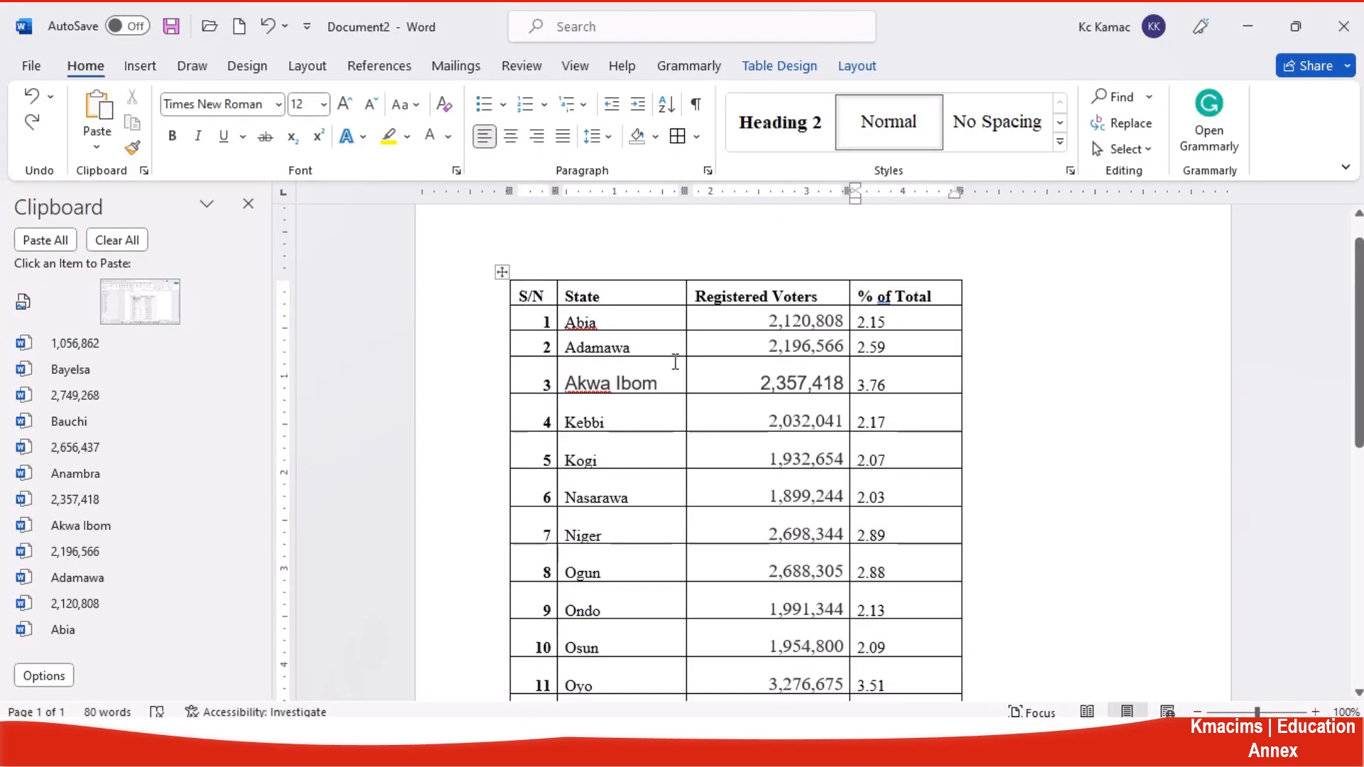
Merge the Registered Voters and % of Total header cells into one cell
left_click(652, 380)
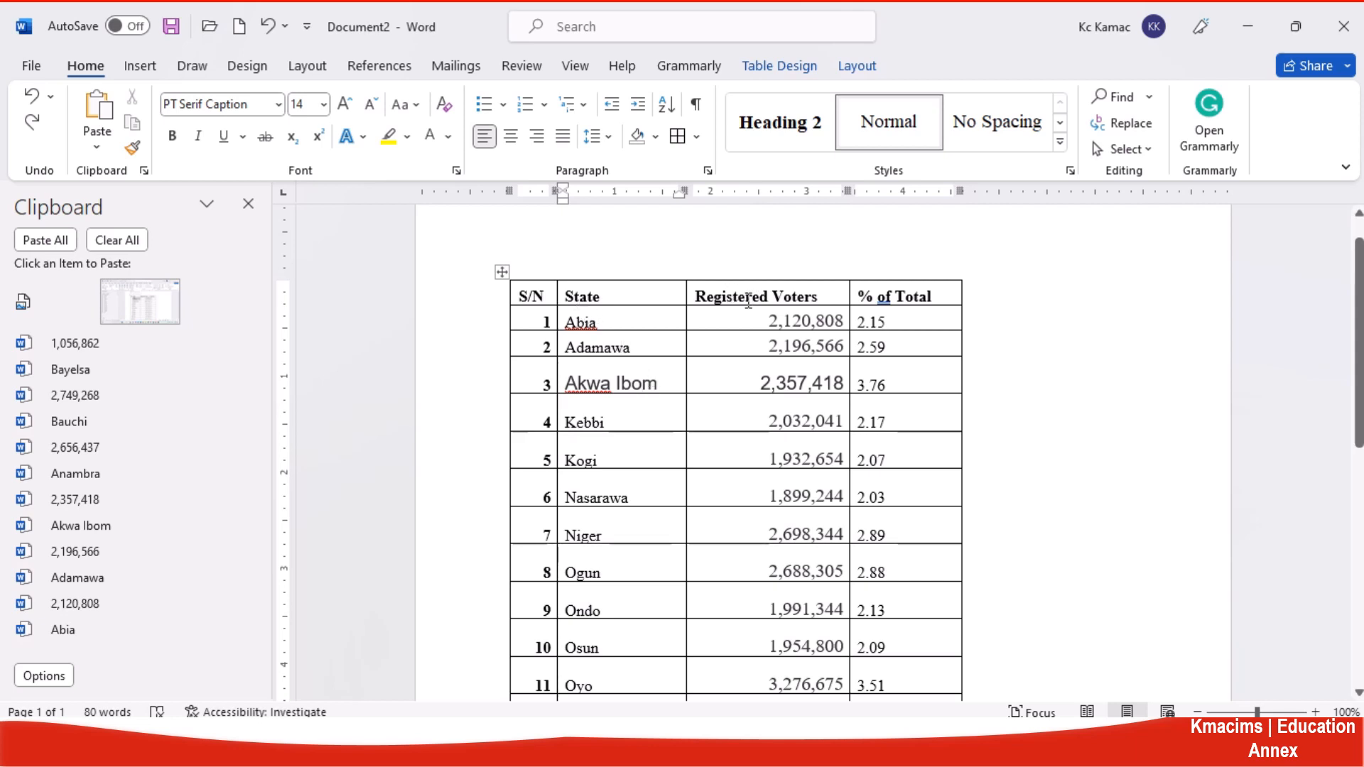
left_click(690, 299)
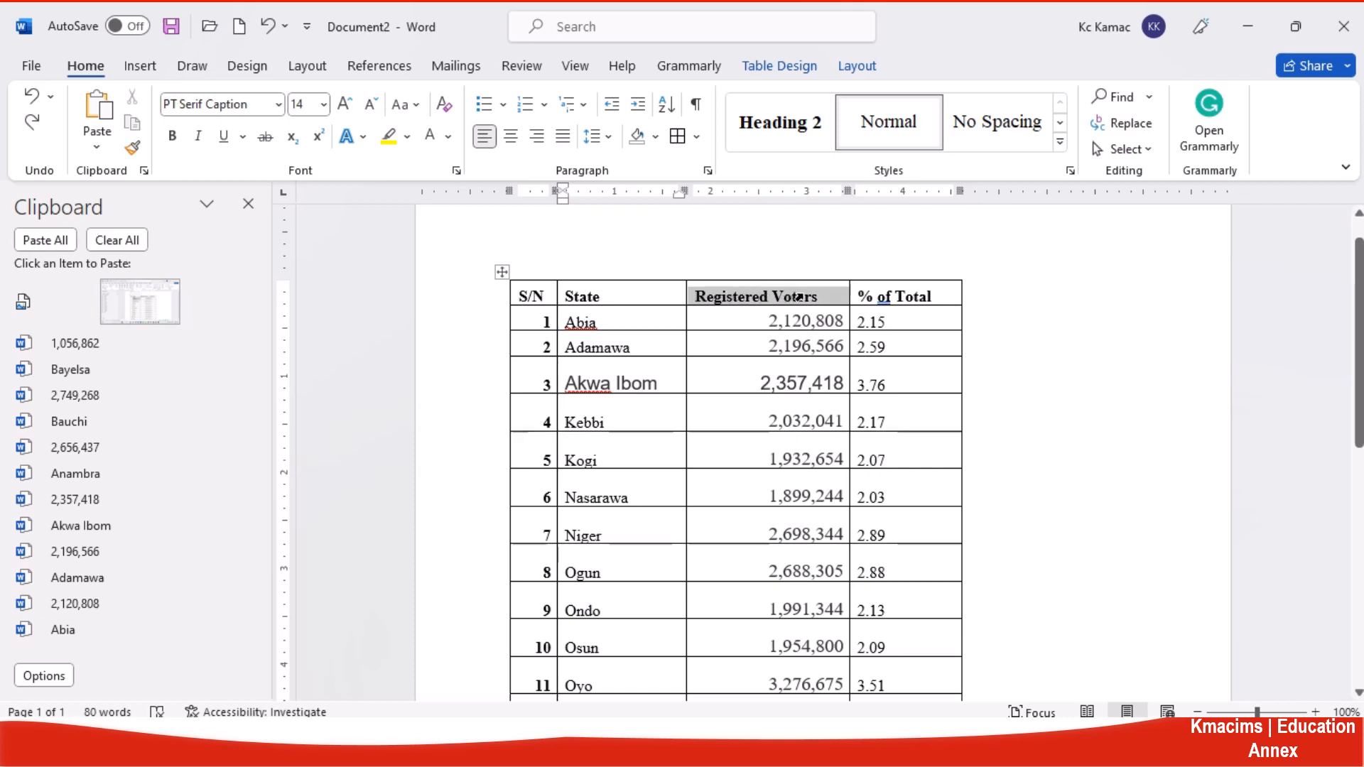
left_click_drag(848, 298, 852, 299)
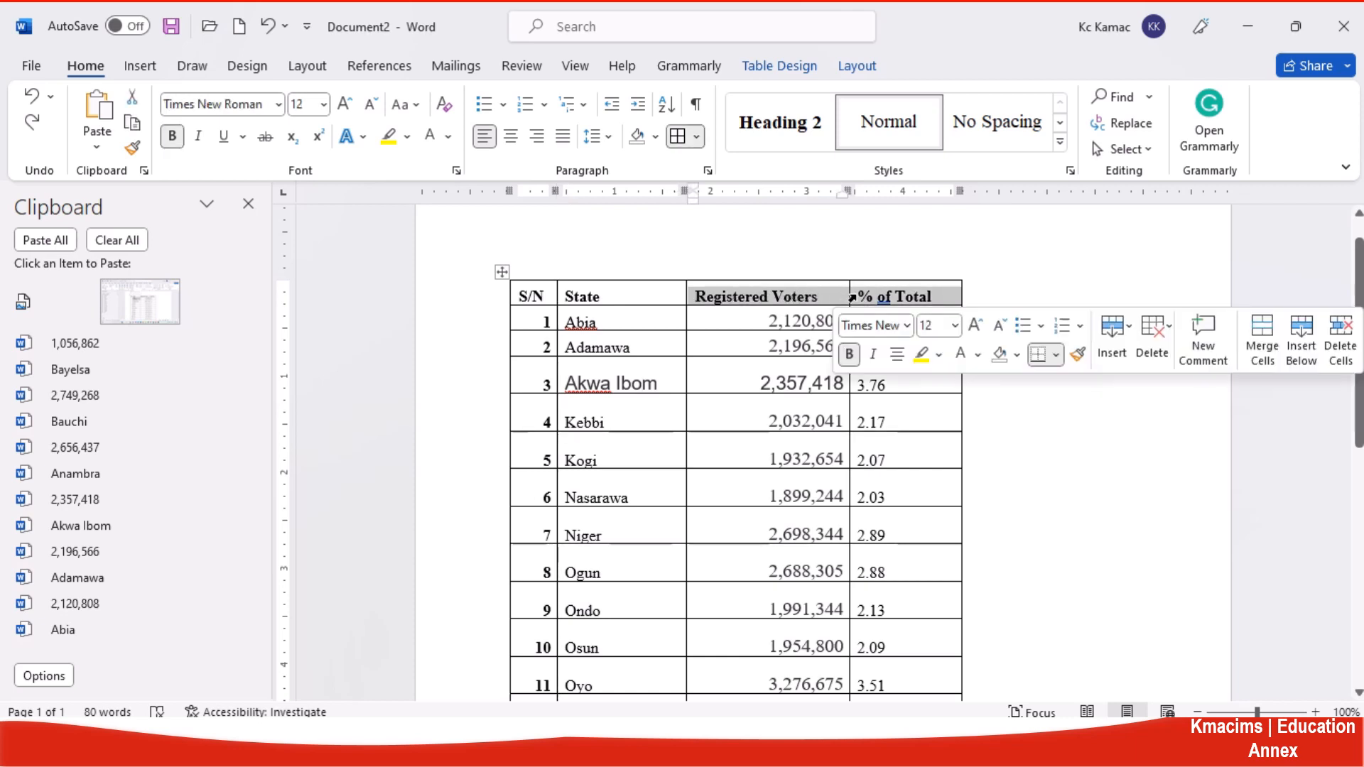
left_click(996, 513)
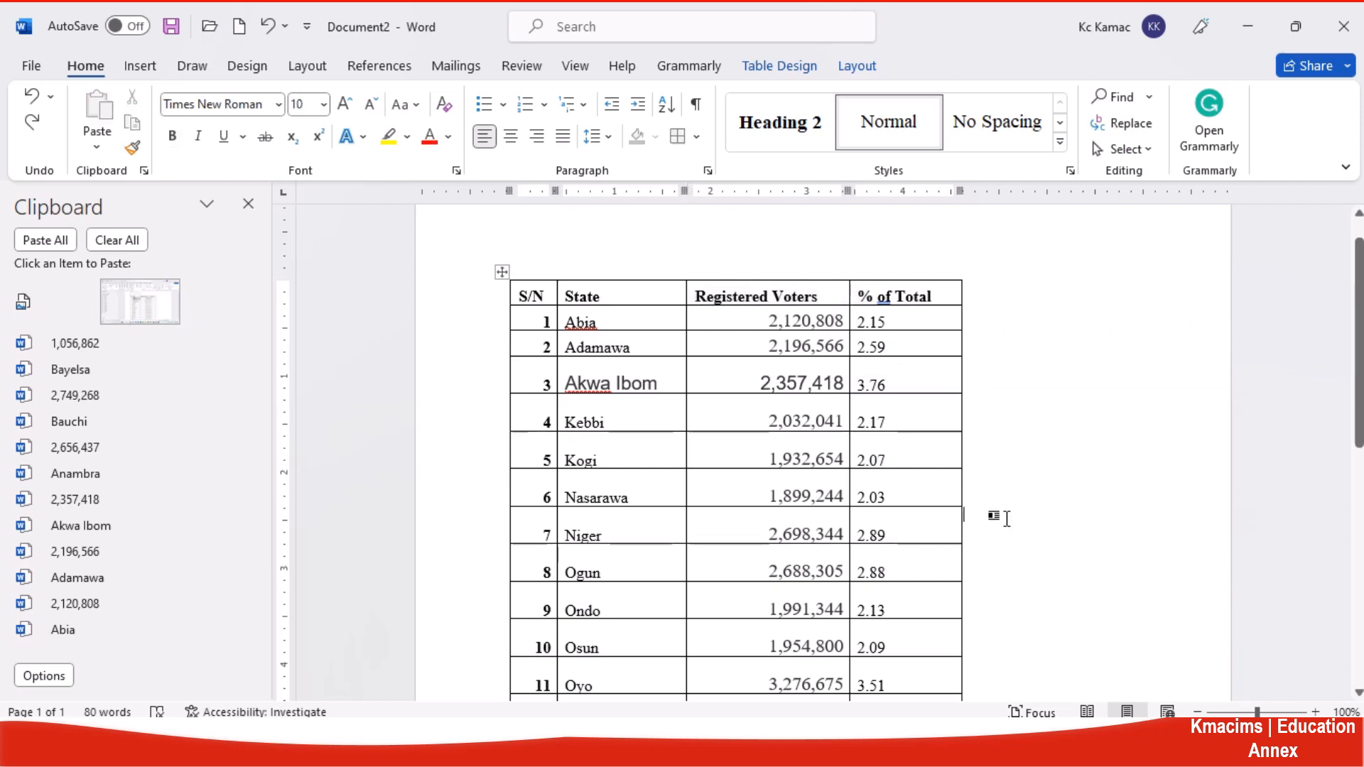
left_click(697, 298)
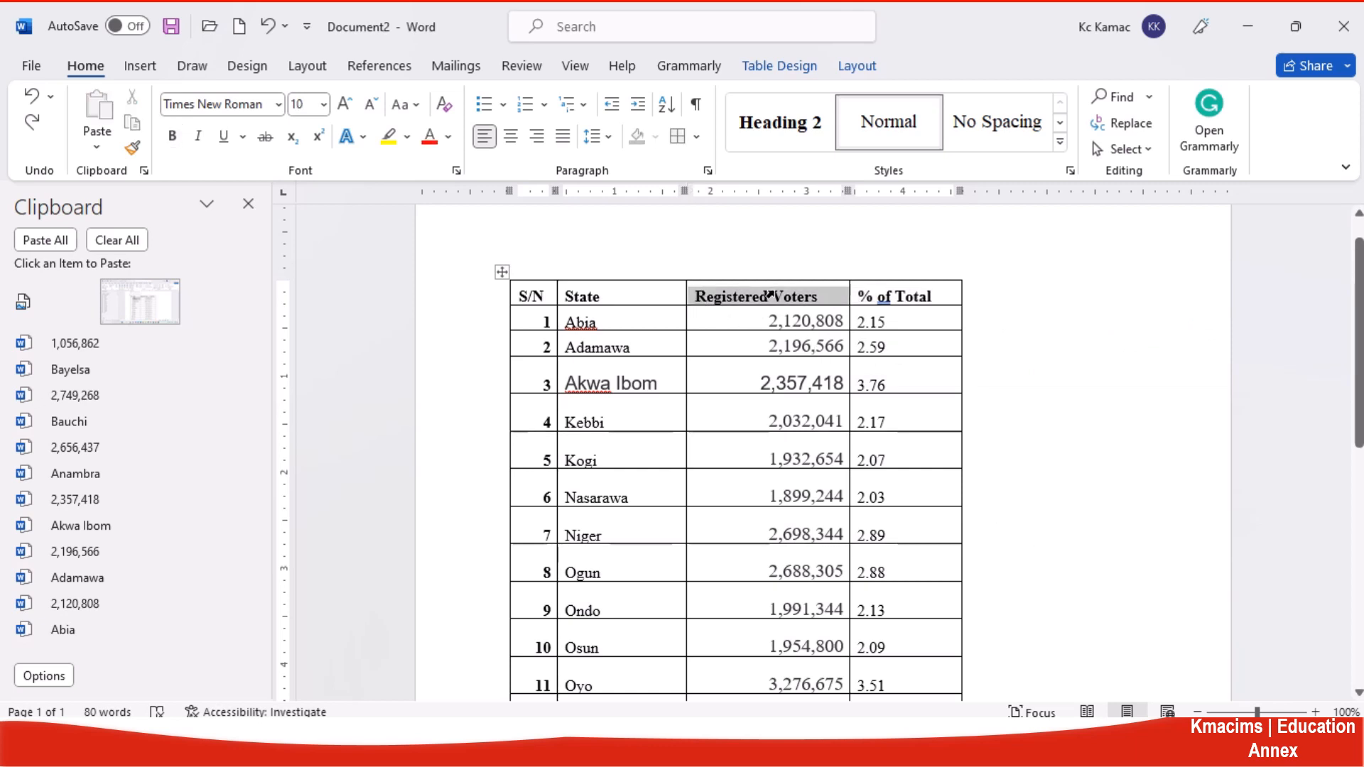
left_click_drag(822, 295, 861, 302)
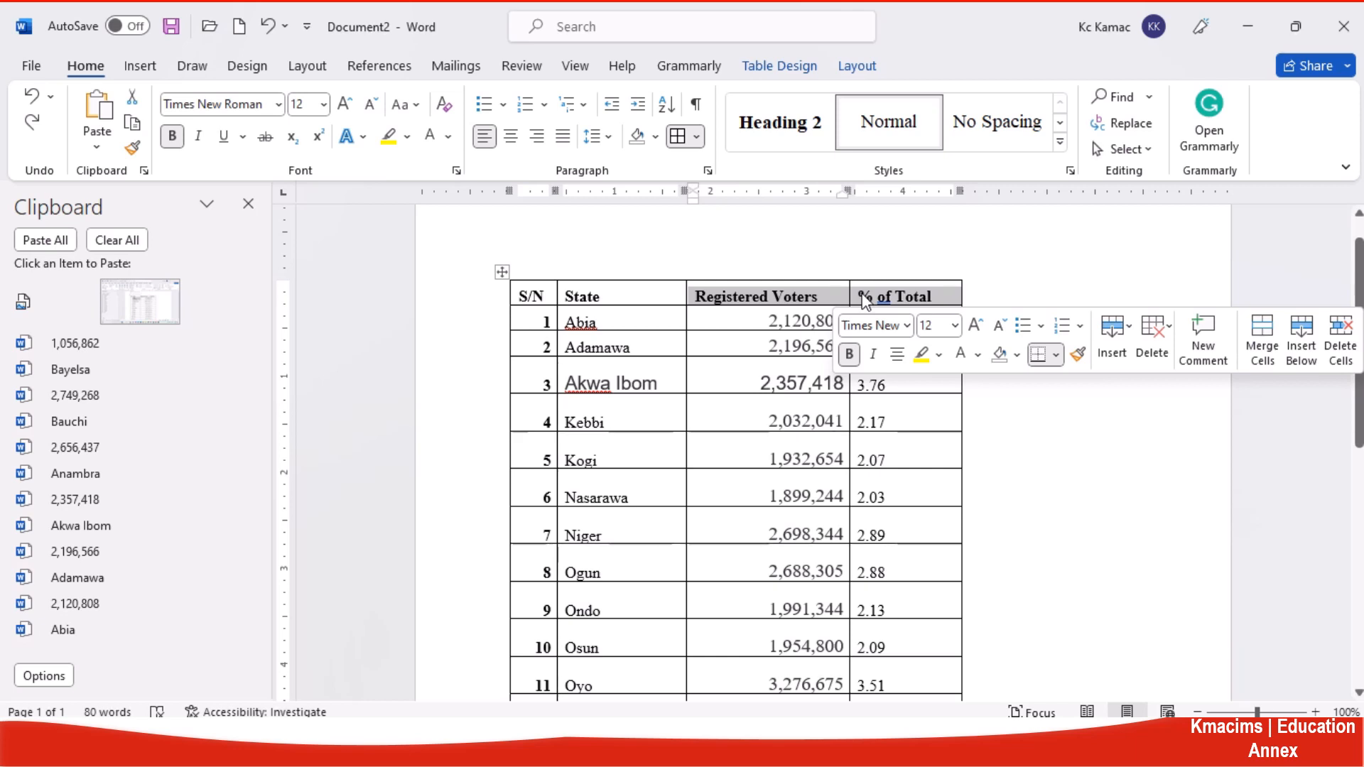
left_click(1263, 353)
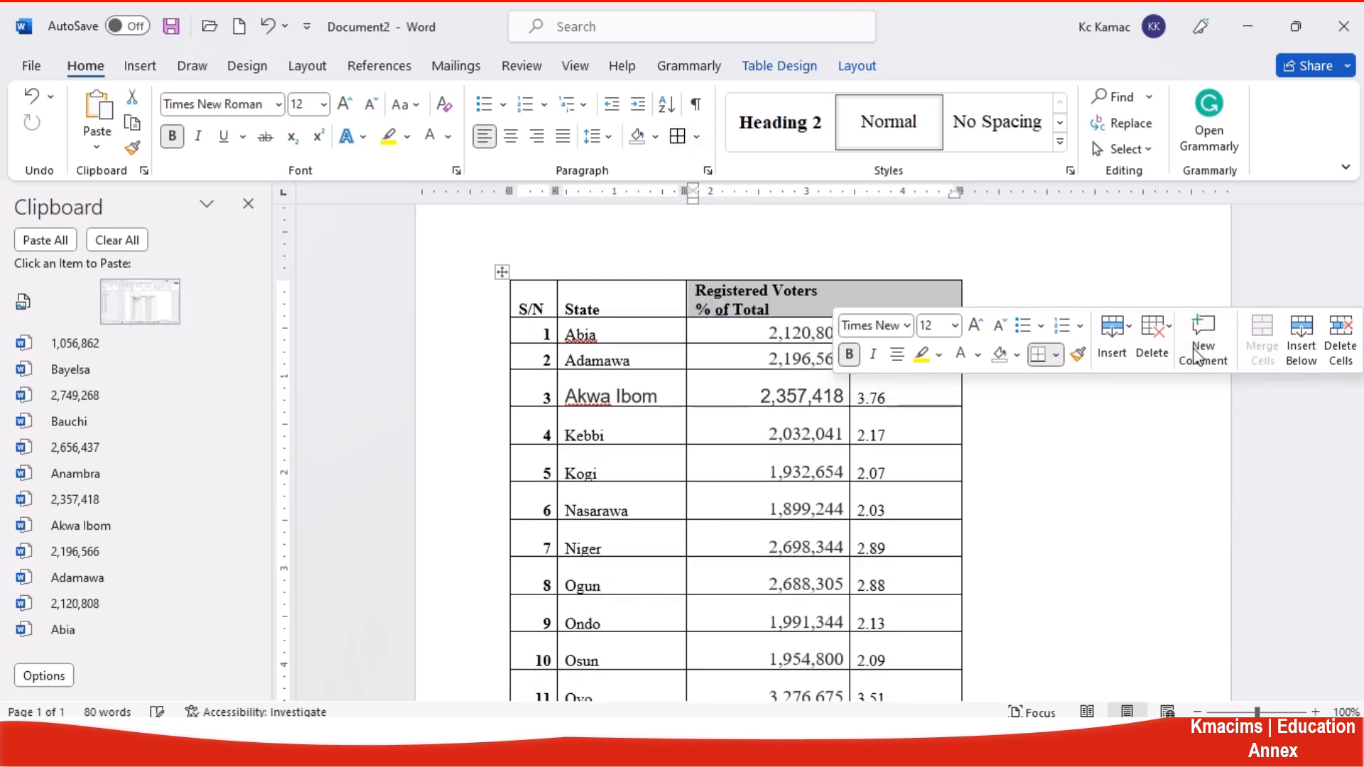
Merge the registered voters cells of Abia and Adamawa into a single cell
left_click(738, 310)
left_click_drag(737, 332, 746, 359)
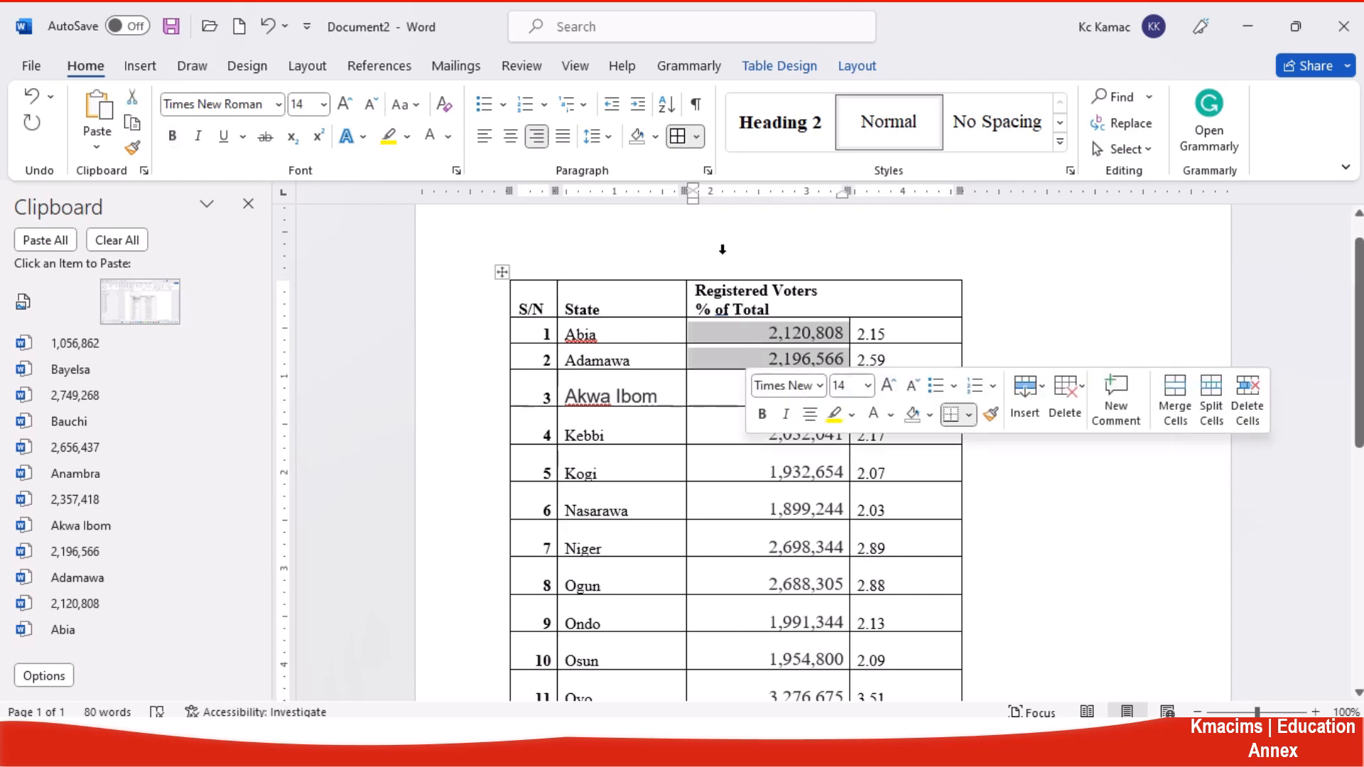
left_click(858, 65)
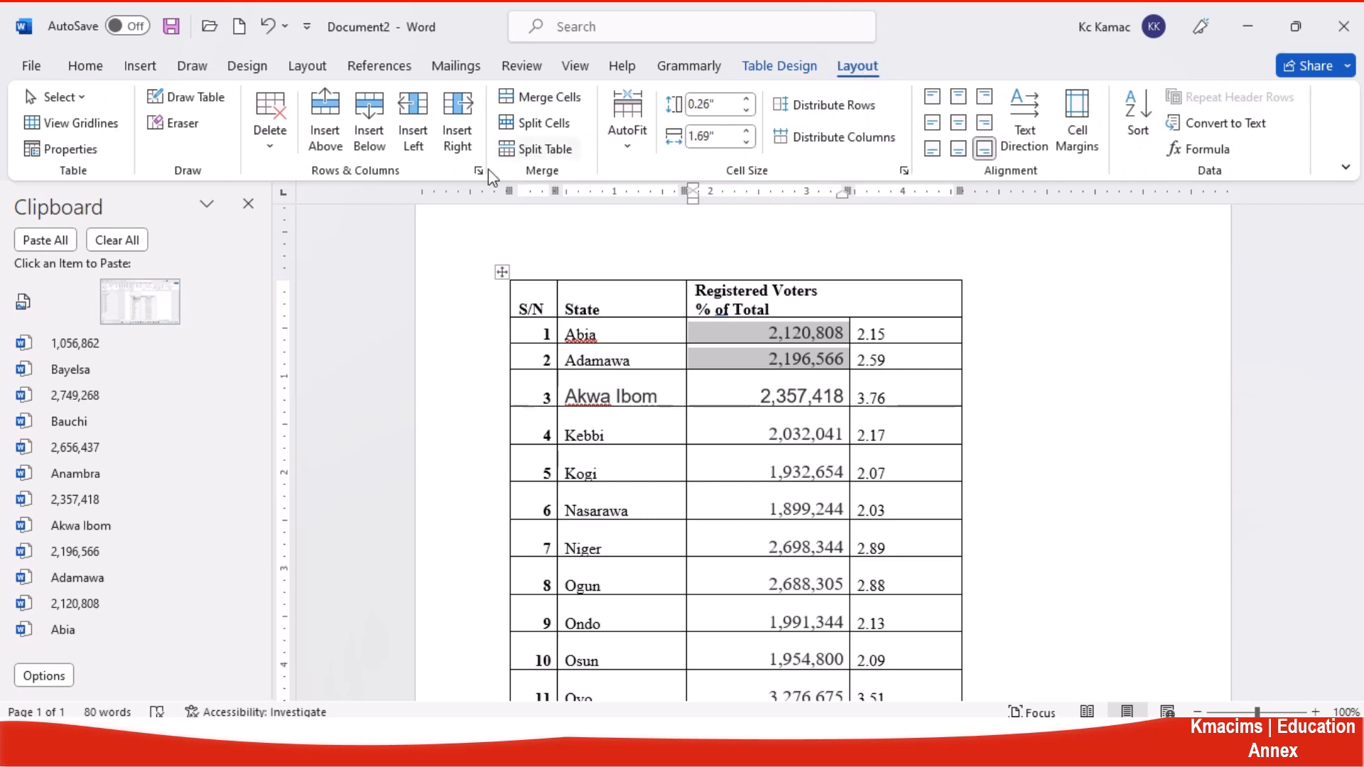
left_click(545, 100)
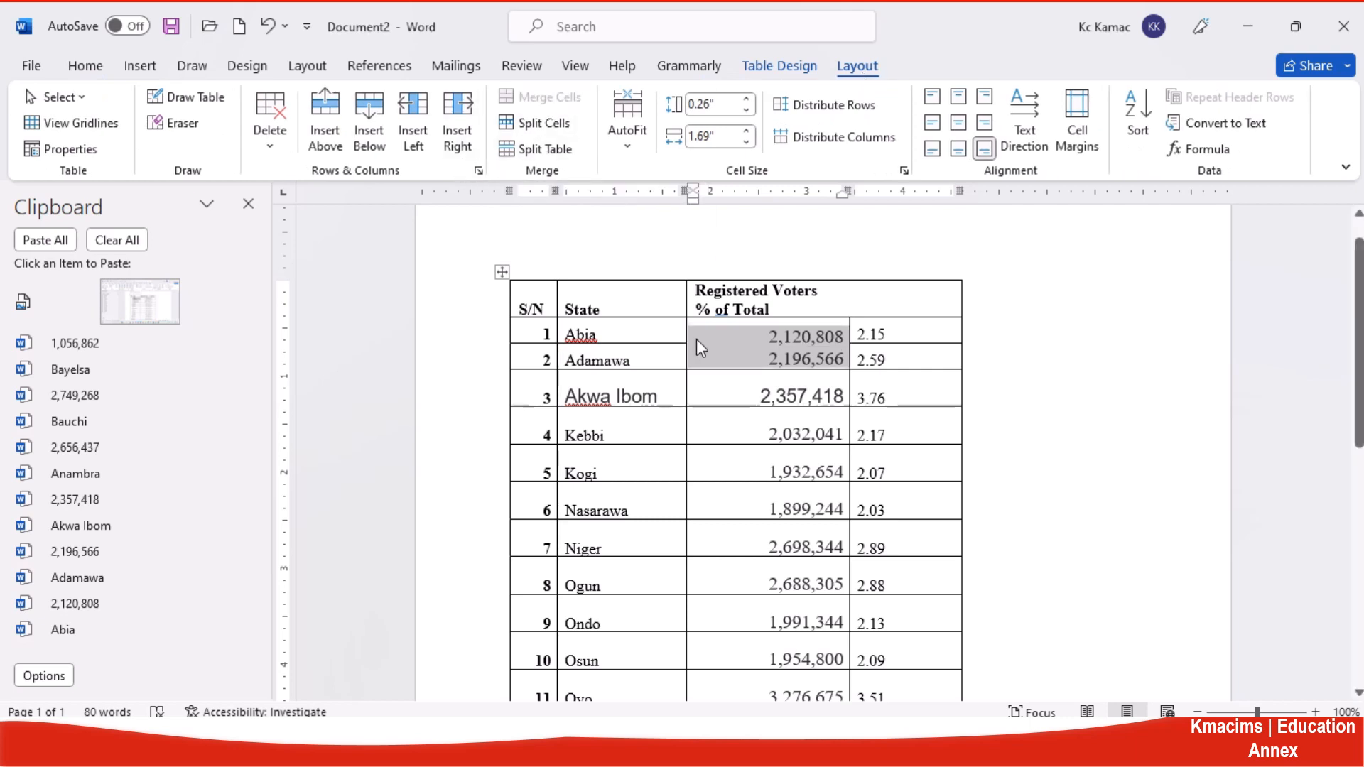
left_click(758, 365)
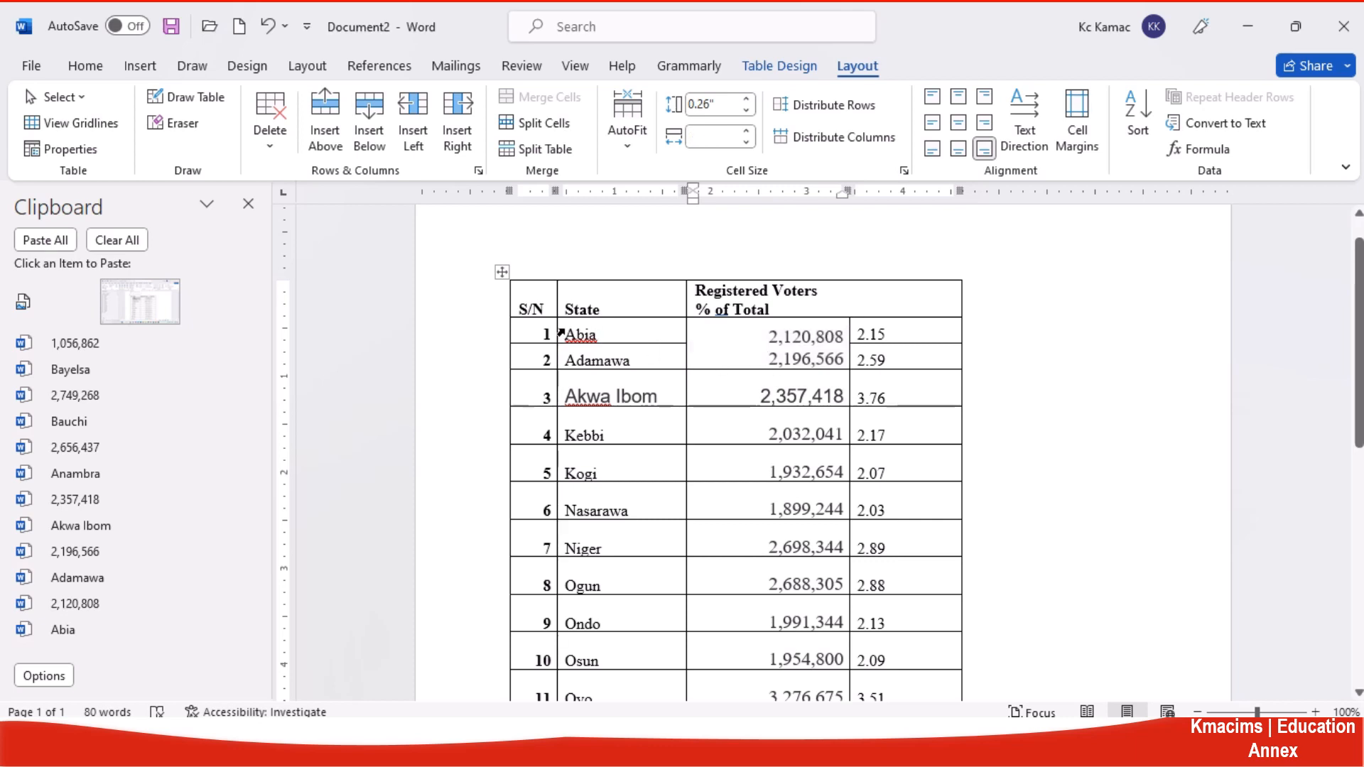
Merge the state cells of Abia, Adamawa and Akwa Ibom into a single cell
left_click_drag(561, 332, 567, 382)
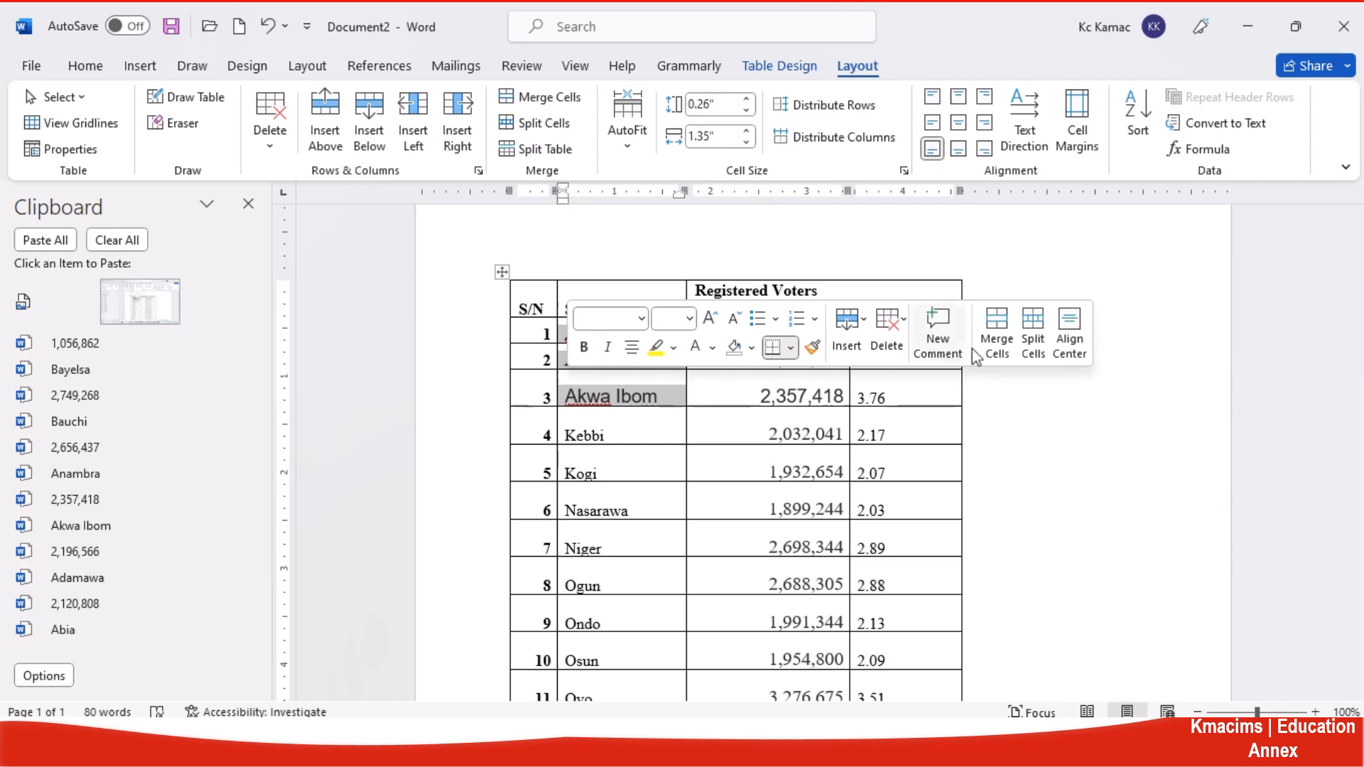
left_click(995, 346)
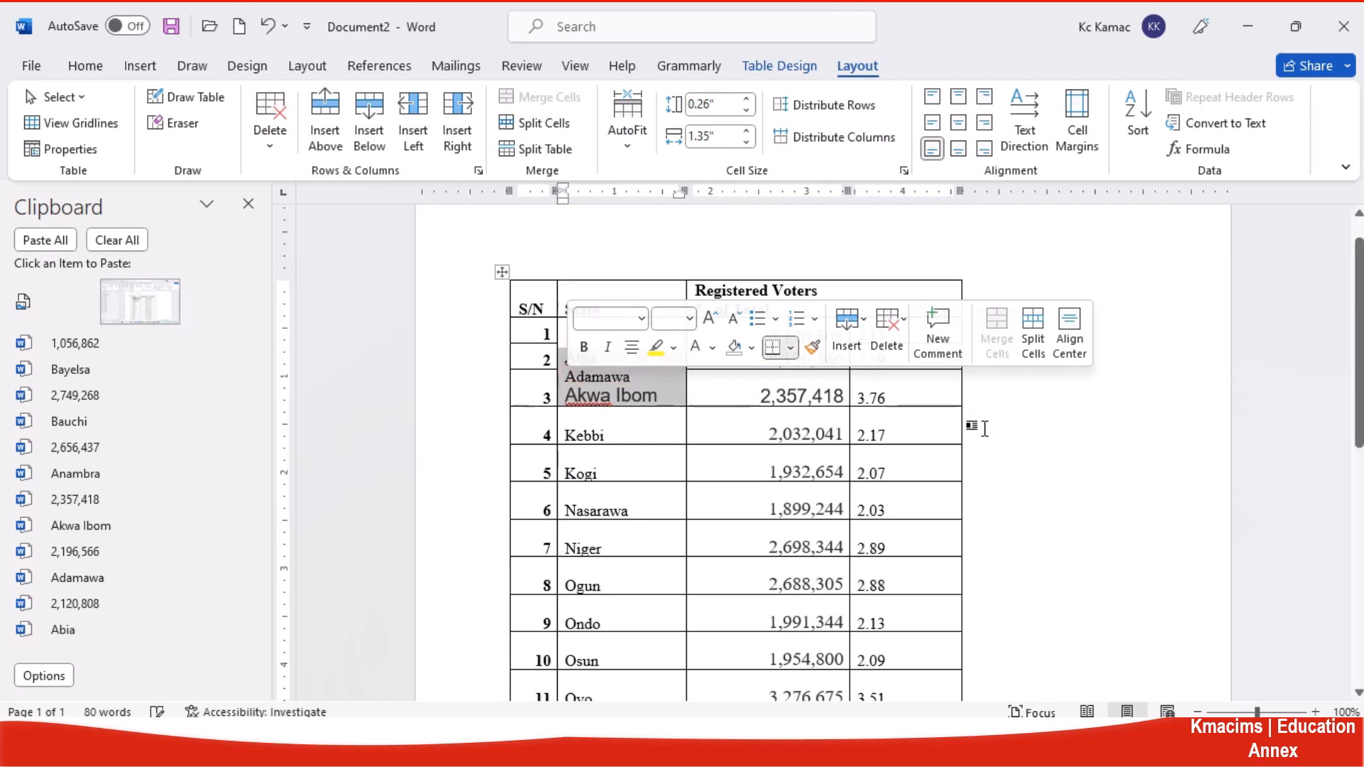
left_click(951, 431)
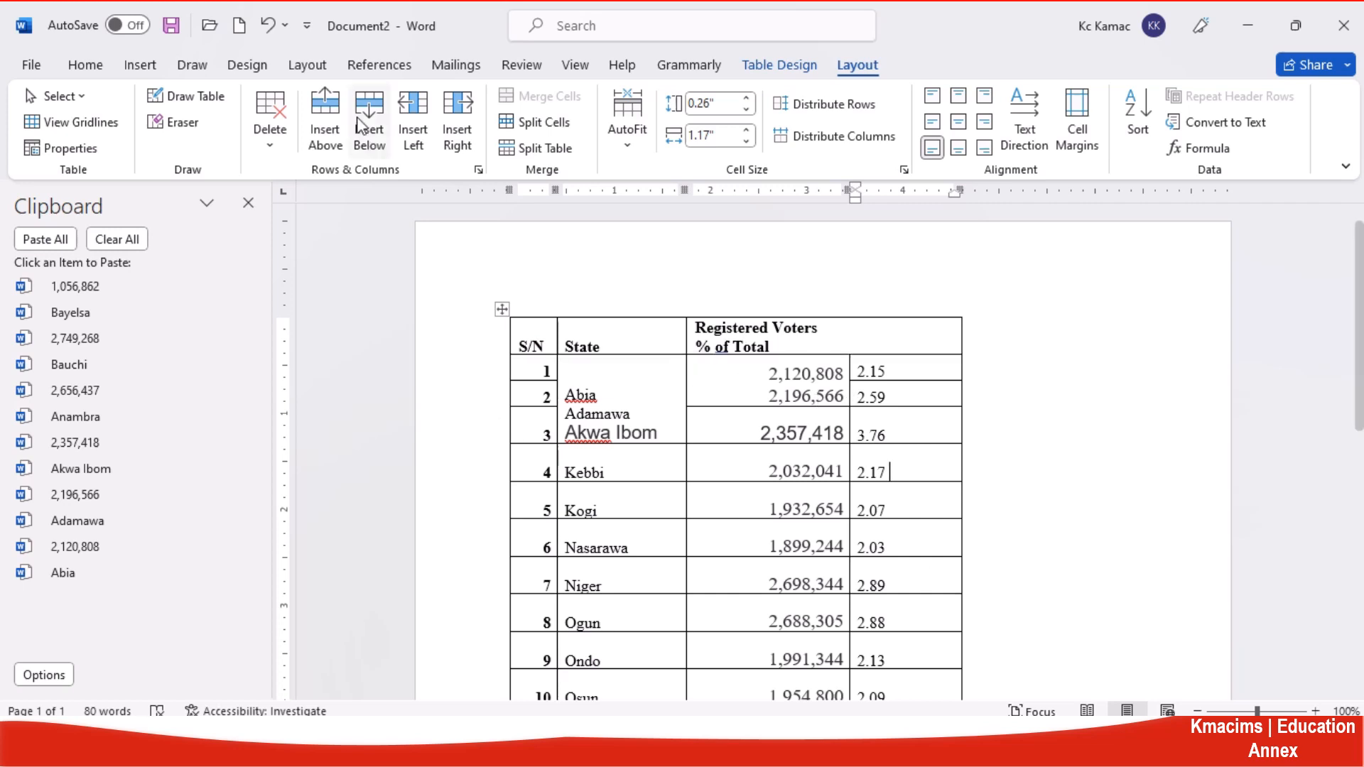
Undo the recent table changes, including all the merges of the header, registered voters and state cells
left_click(268, 28)
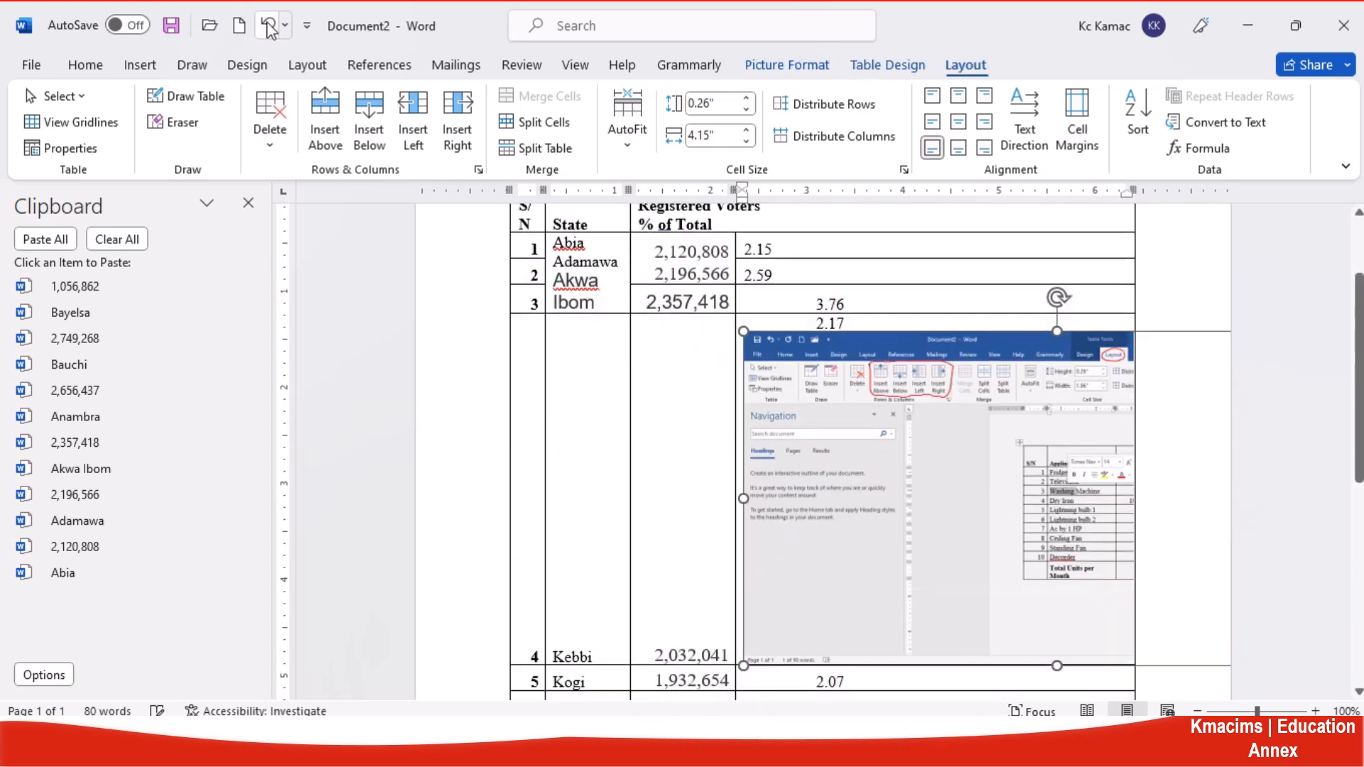
left_click(269, 28)
left_click(268, 28)
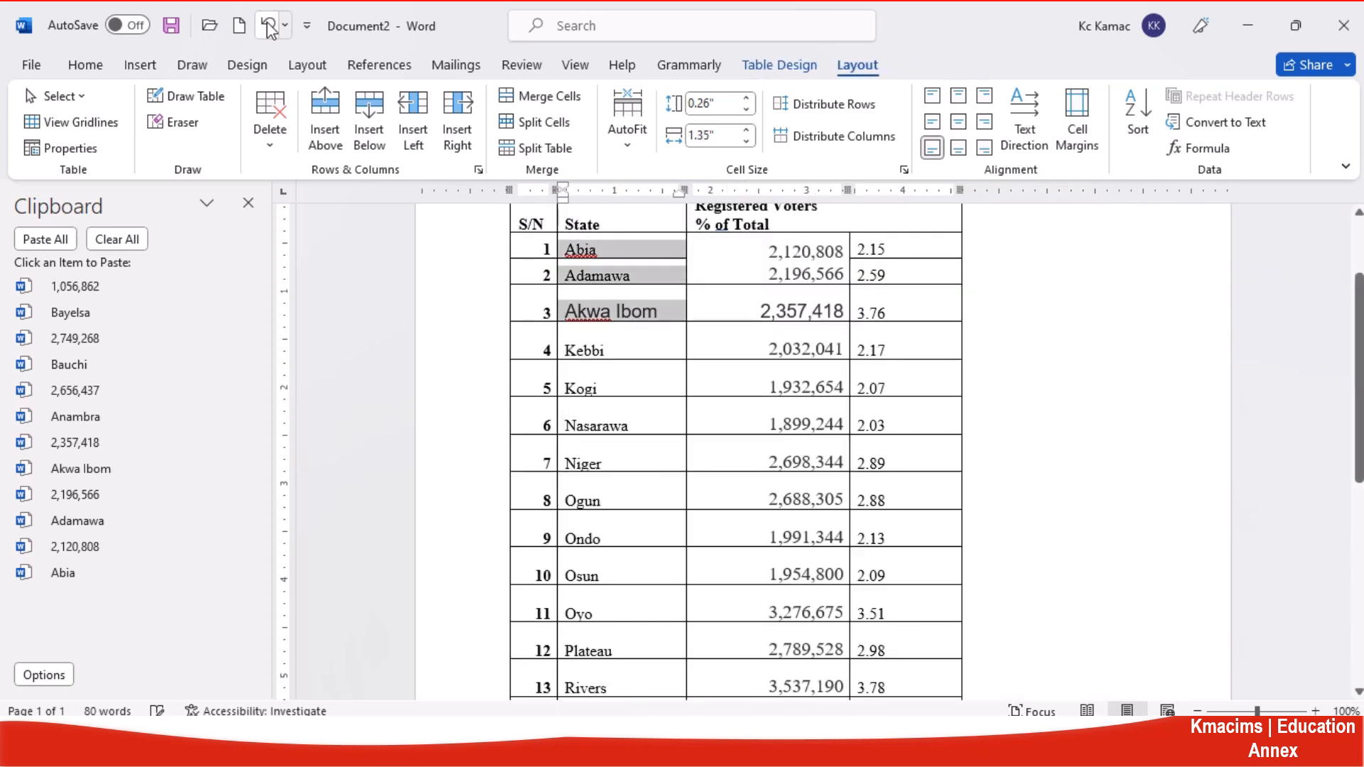
left_click(268, 29)
left_click(269, 29)
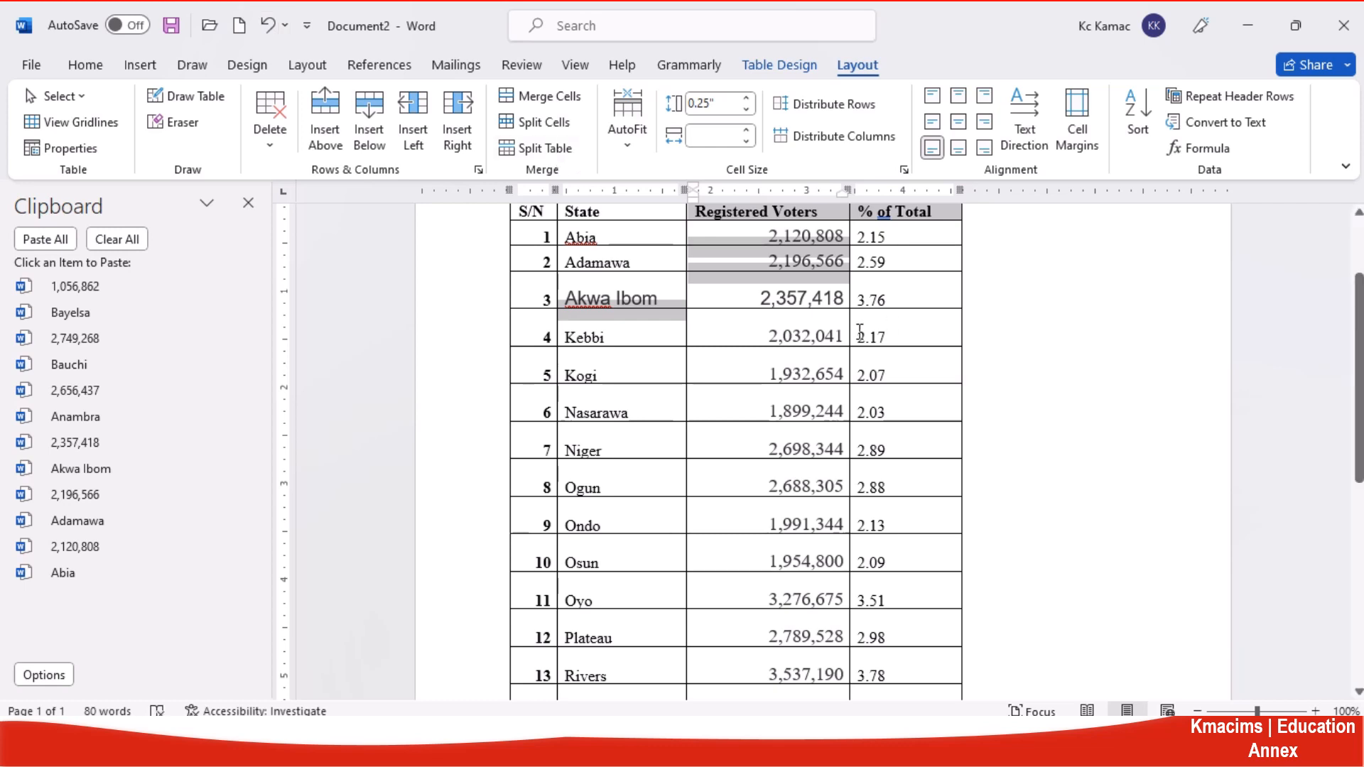
left_click(860, 332)
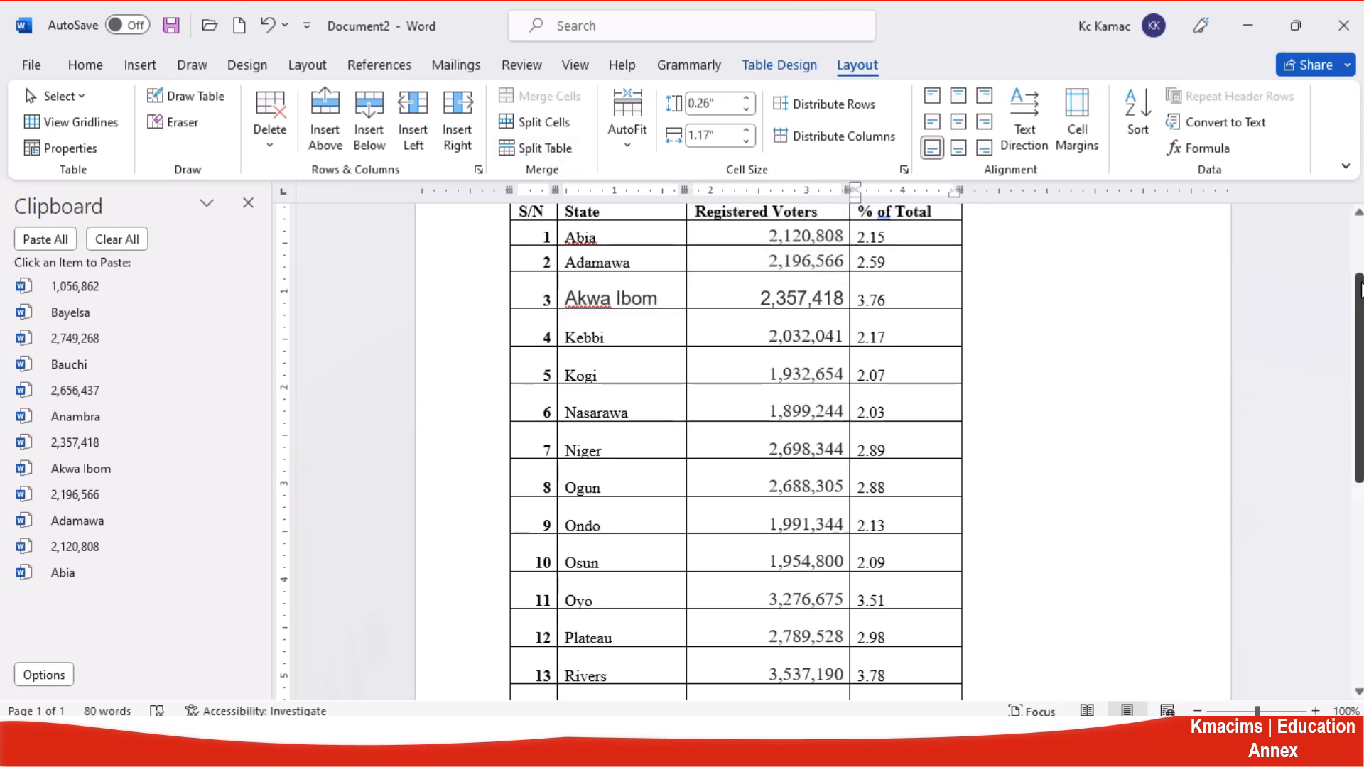
left_click_drag(1360, 288, 1358, 231)
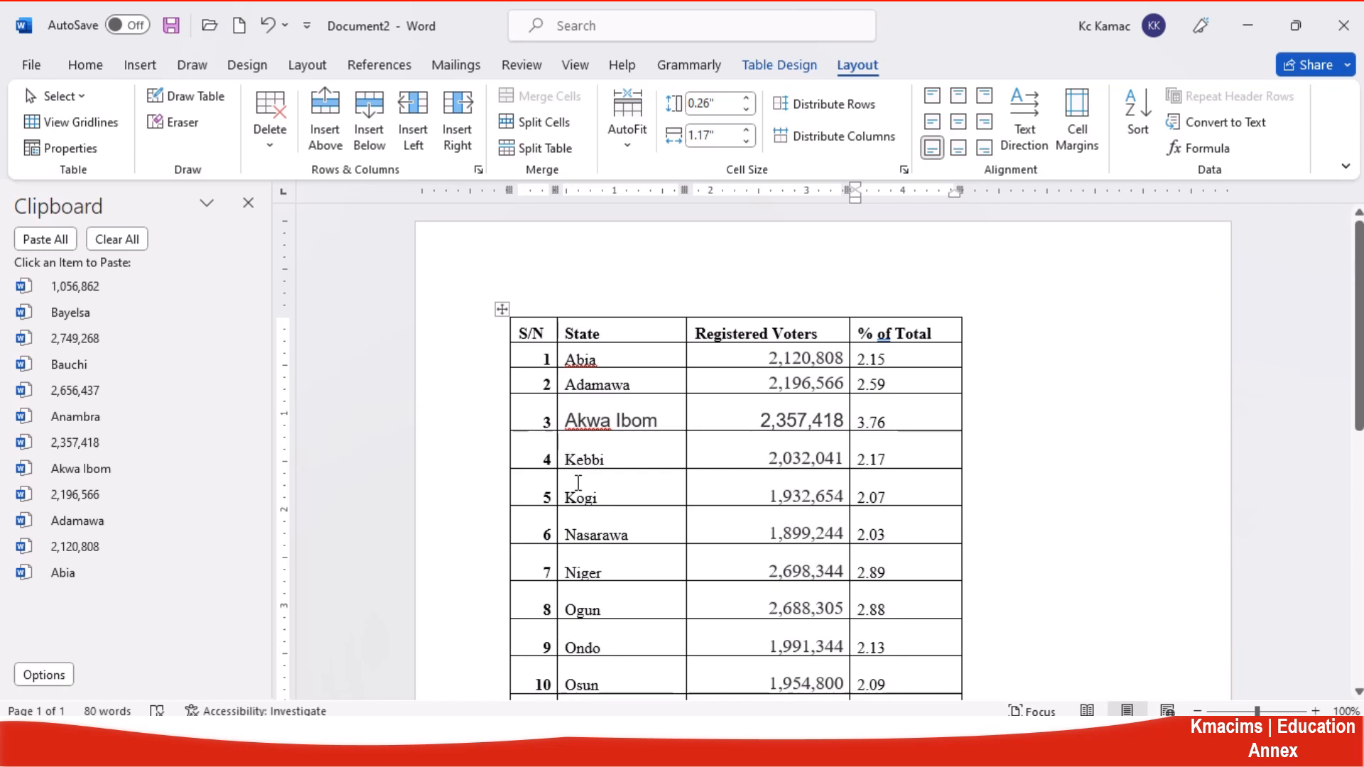
Insert a blank row above the Kwara row in the table
left_click(579, 485)
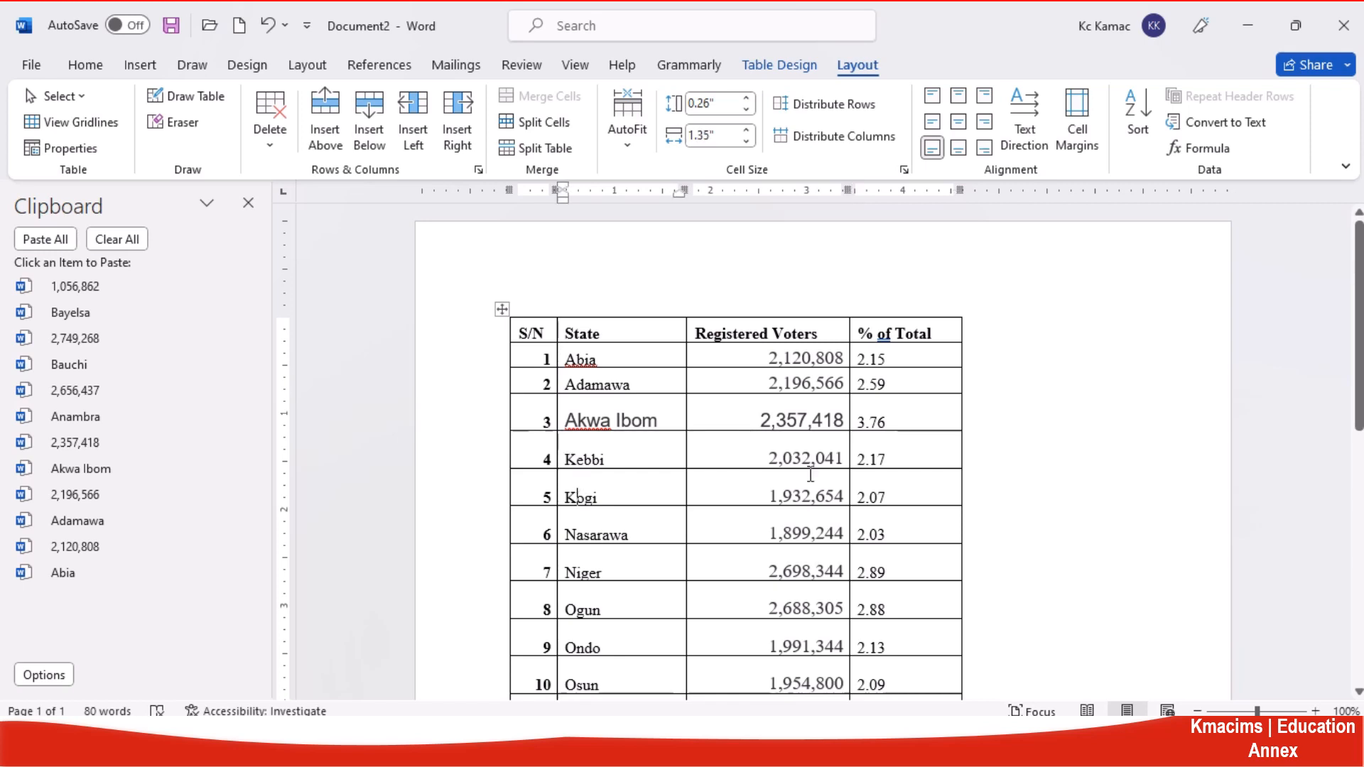
left_click(1357, 599)
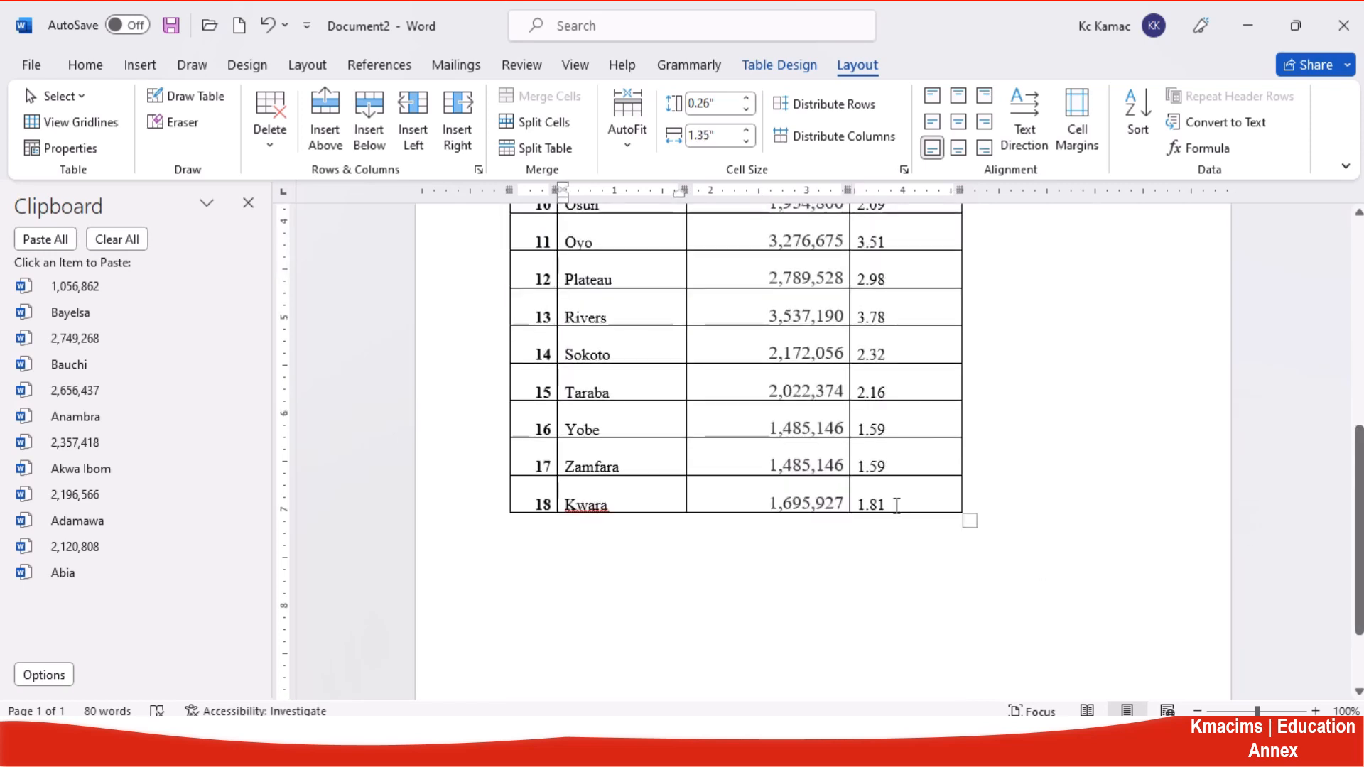
left_click(920, 499)
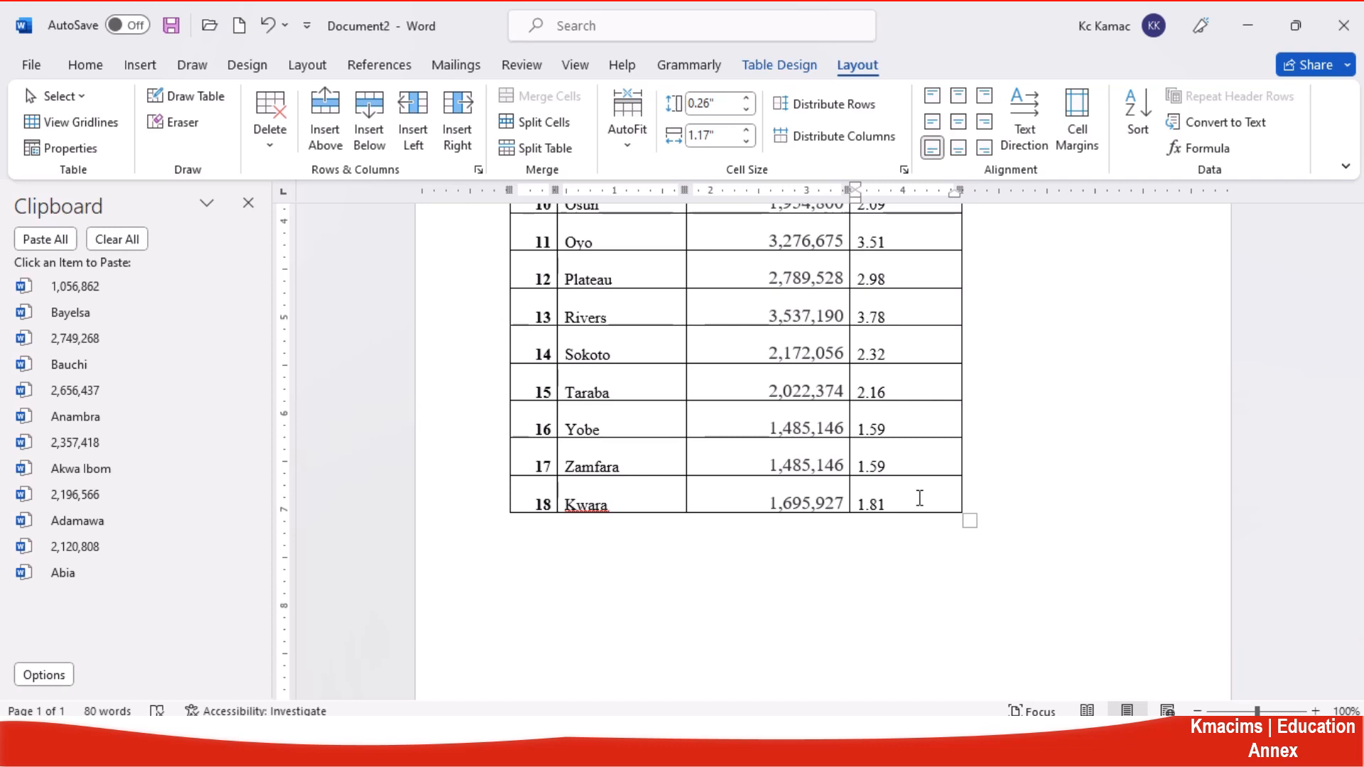
left_click(487, 502)
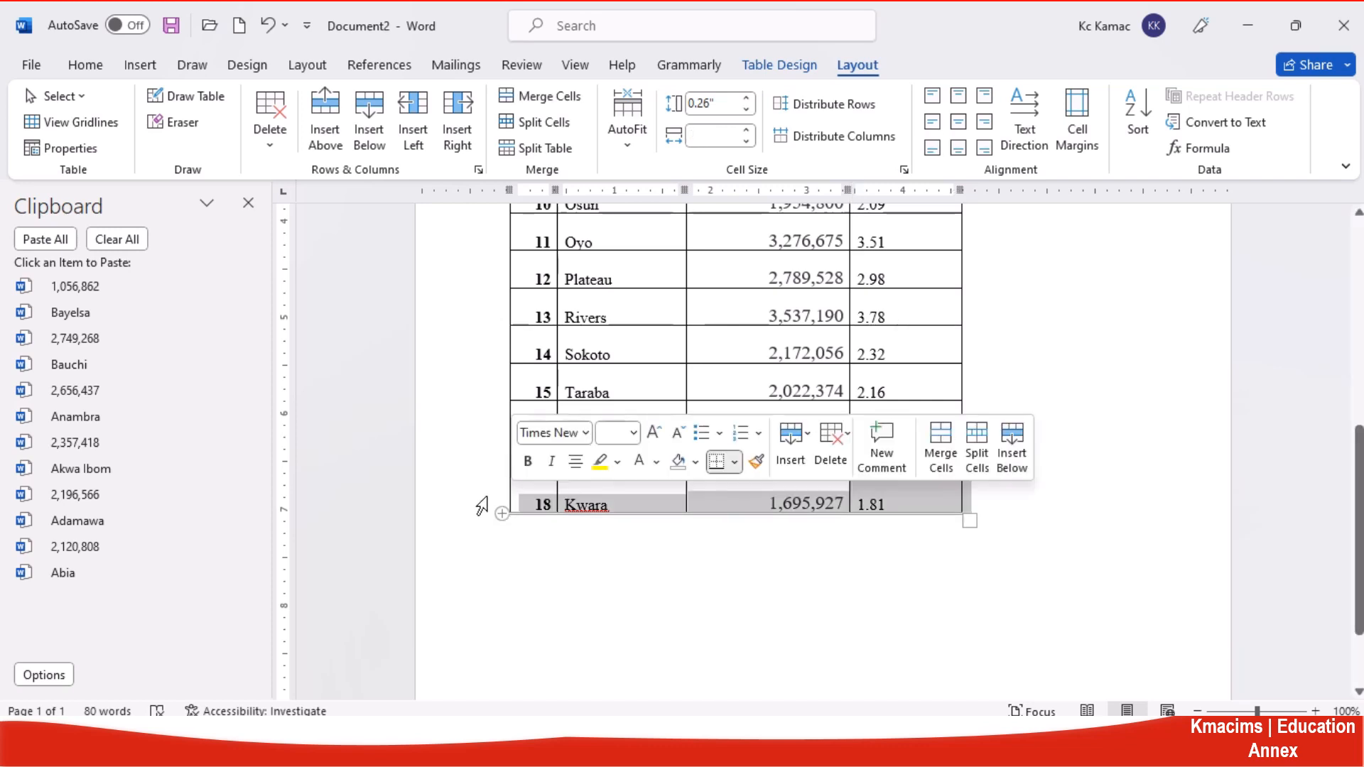
left_click(609, 502)
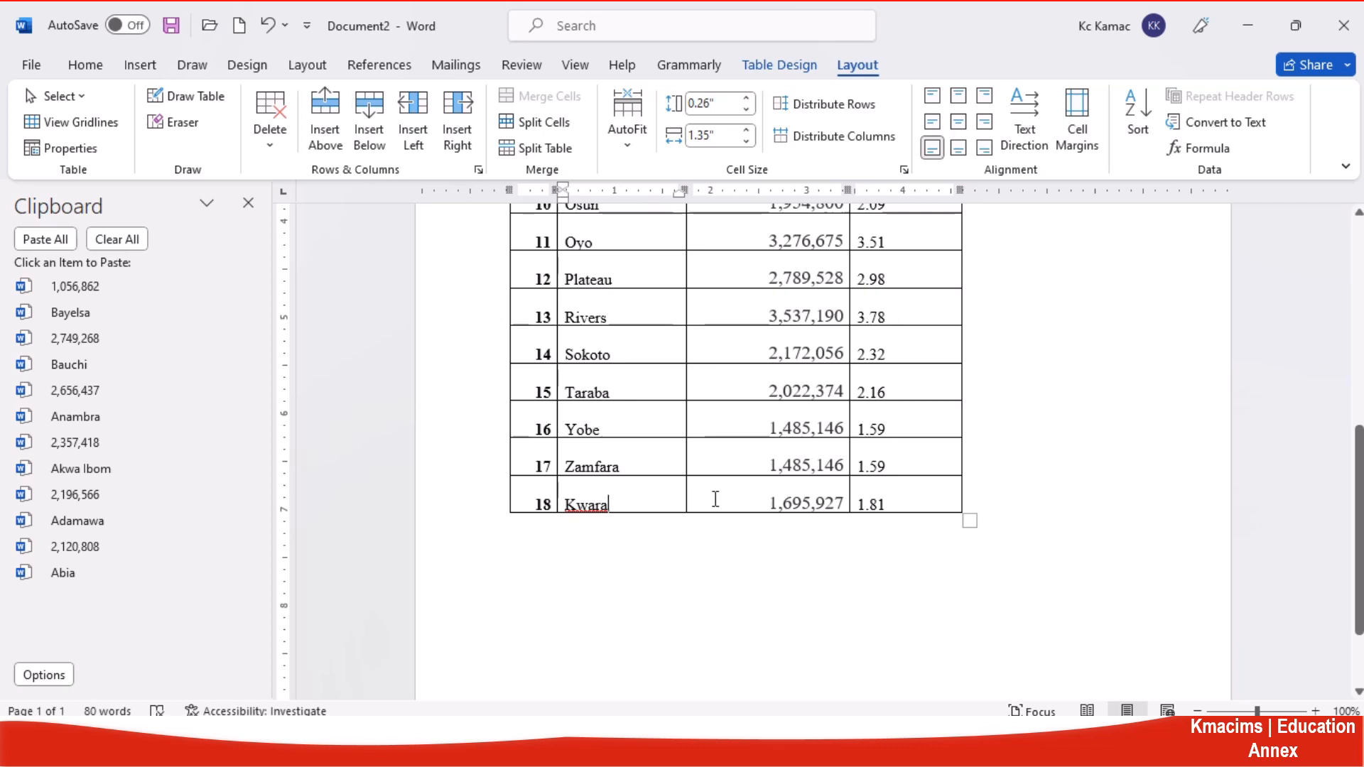
left_click(688, 506)
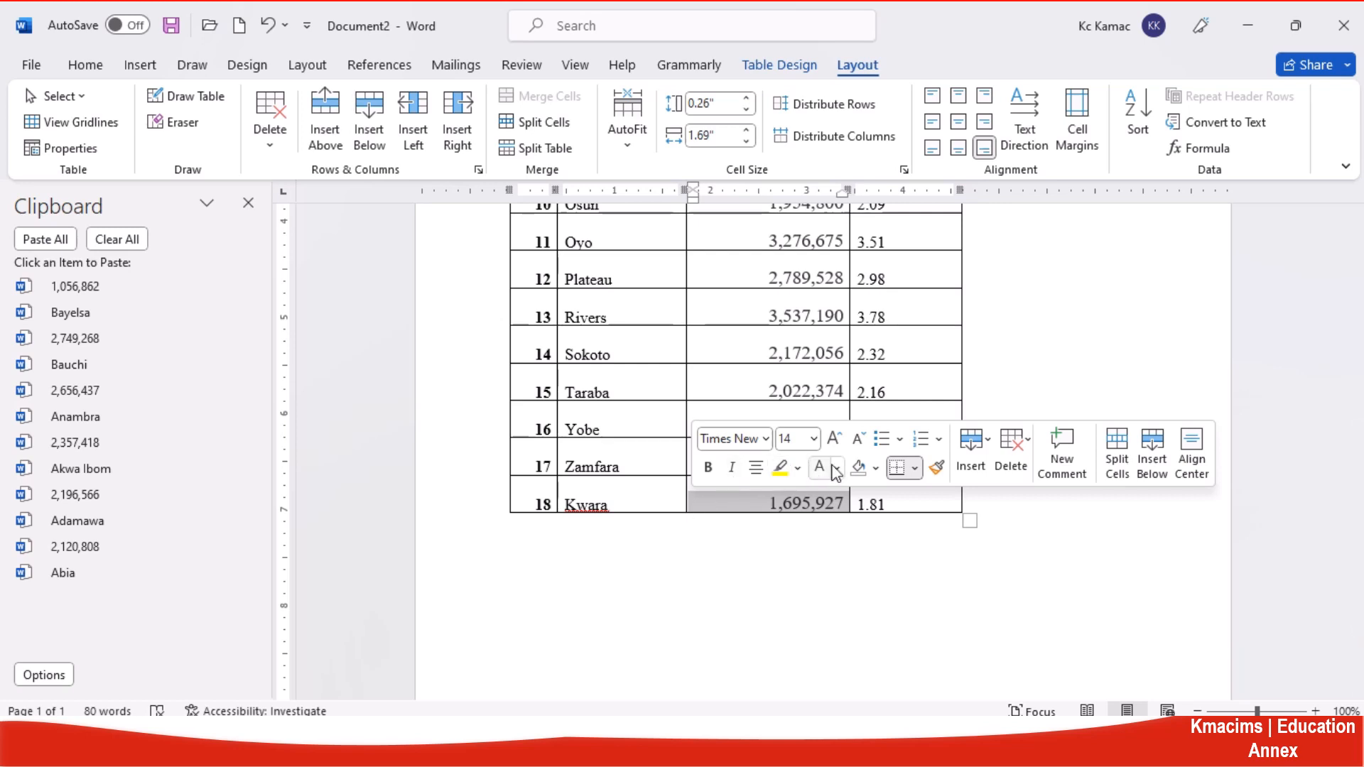
left_click(987, 469)
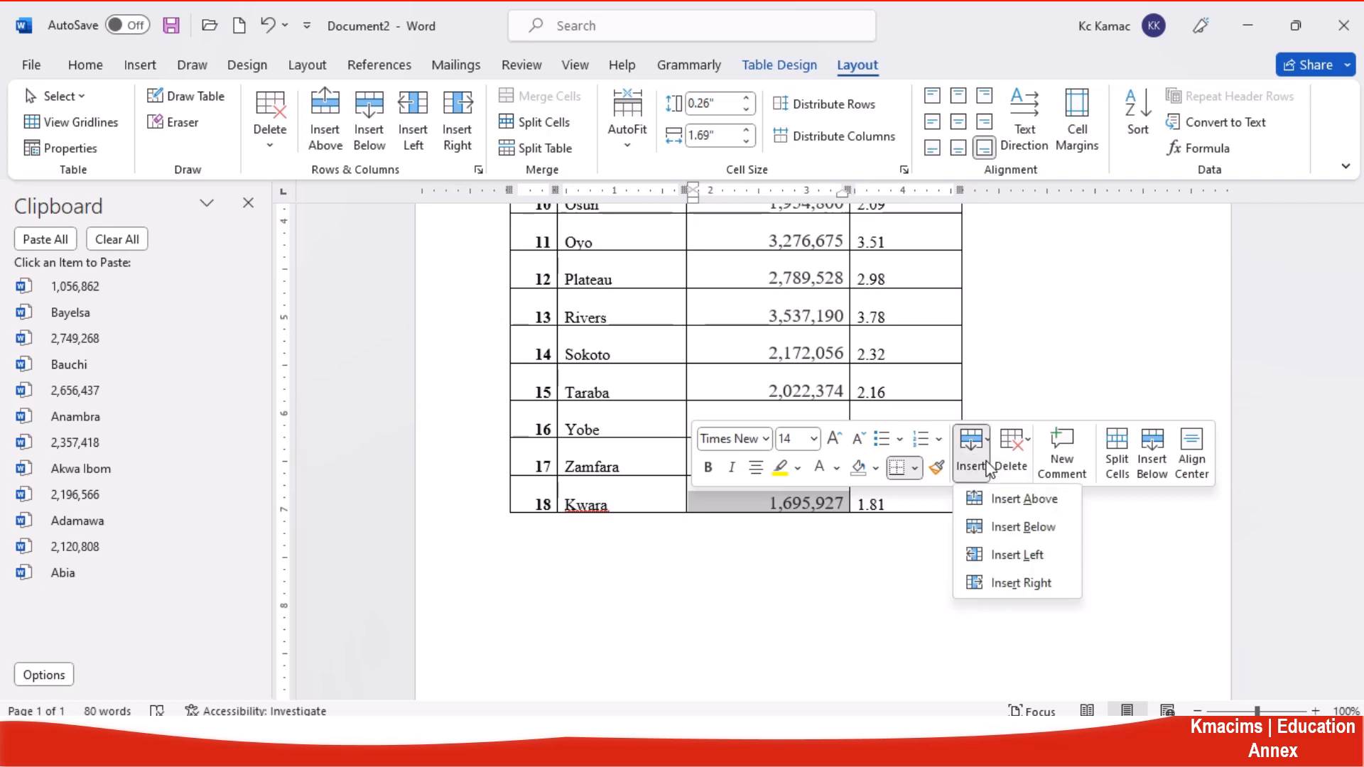
left_click(1072, 503)
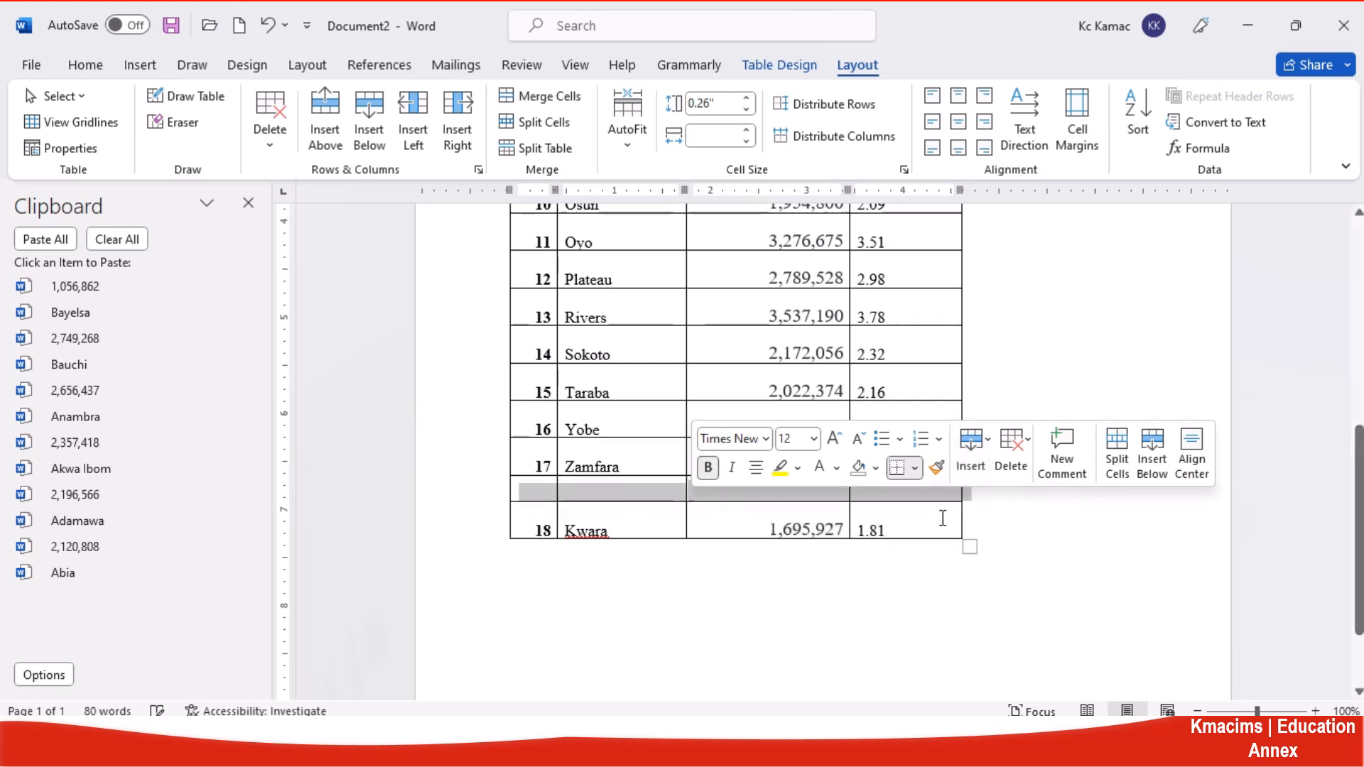
Insert a blank row below the Kwara row at the end of the table
left_click(984, 467)
left_click(836, 512)
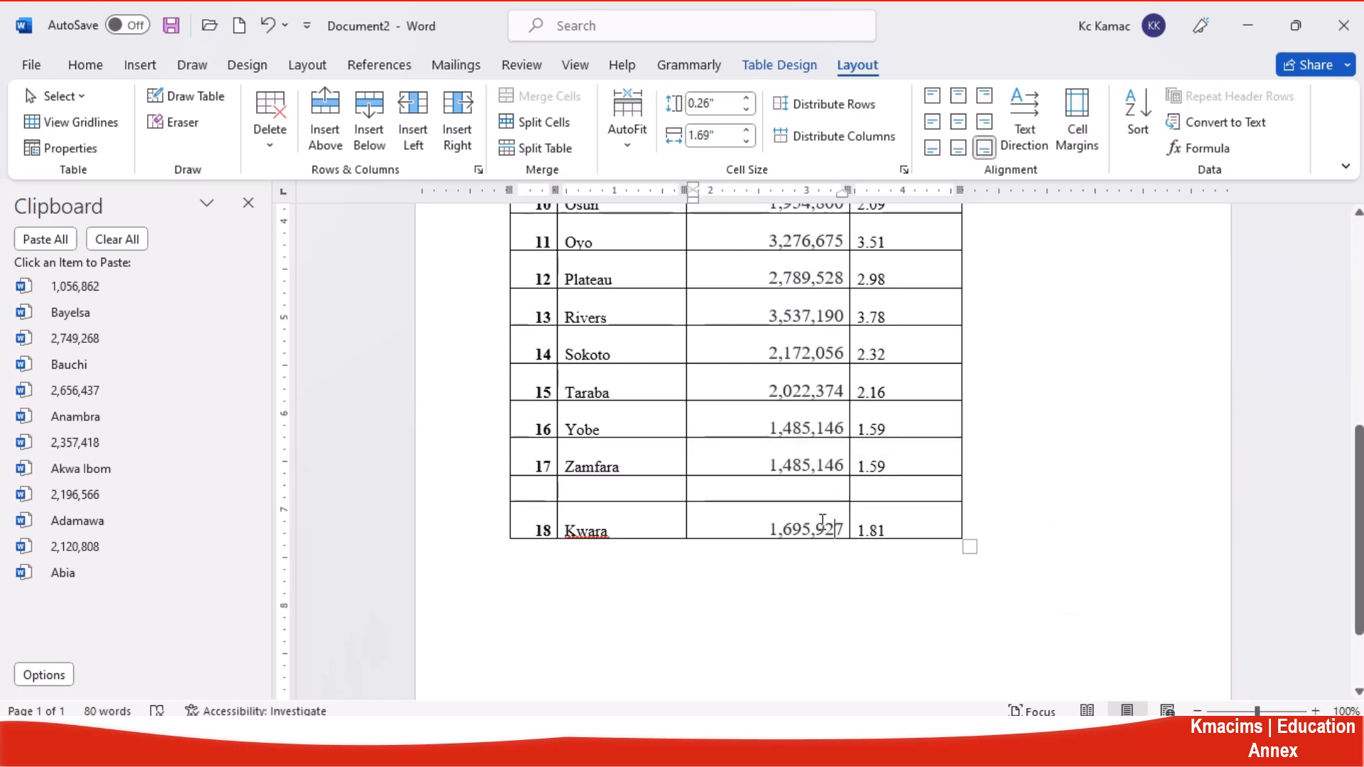
double_click(820, 522)
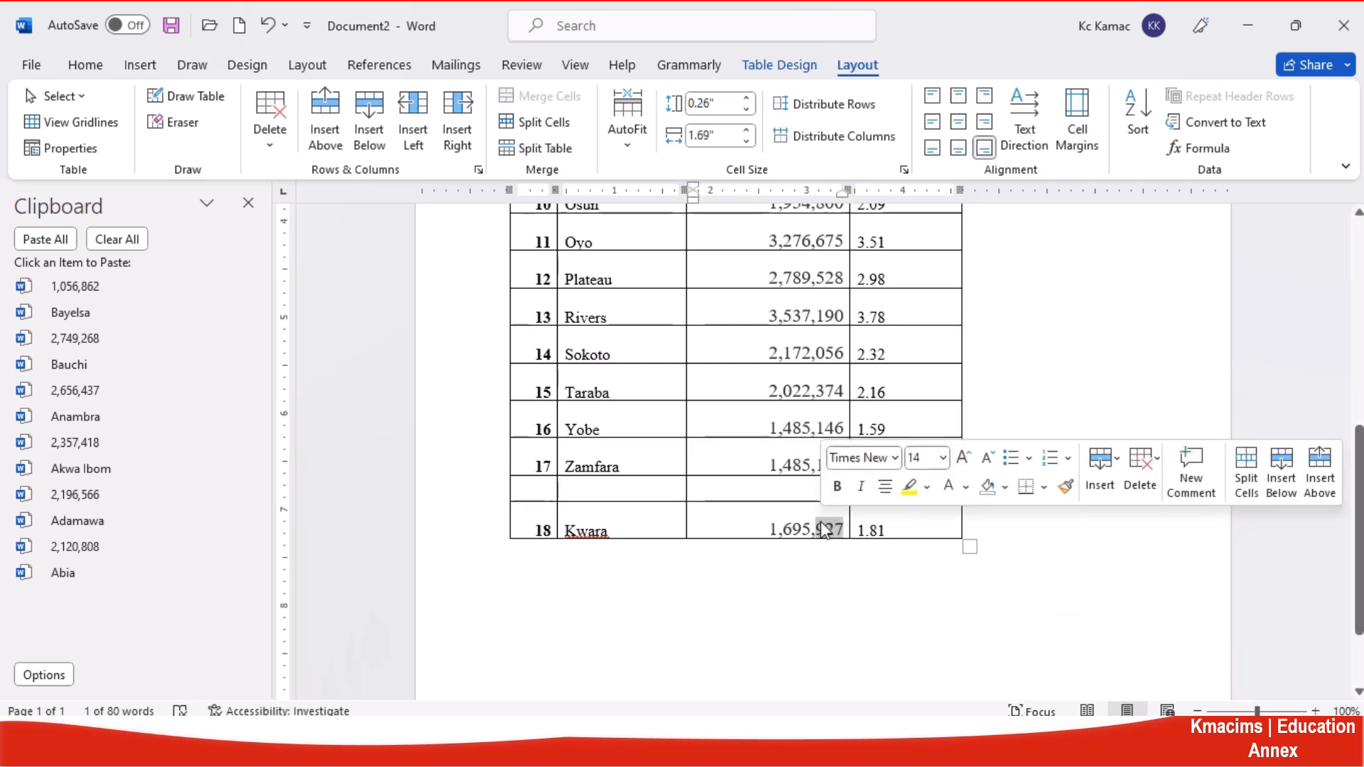
left_click(1103, 485)
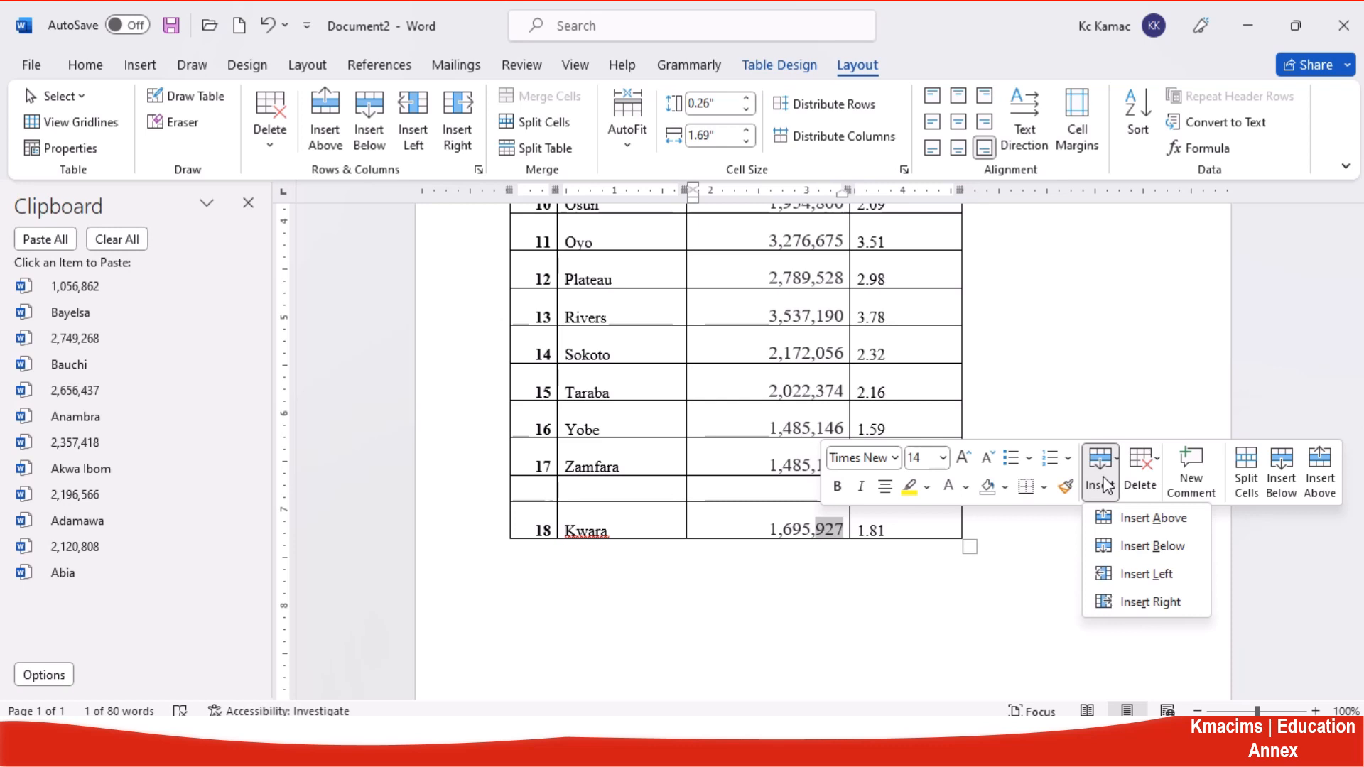
left_click(1136, 545)
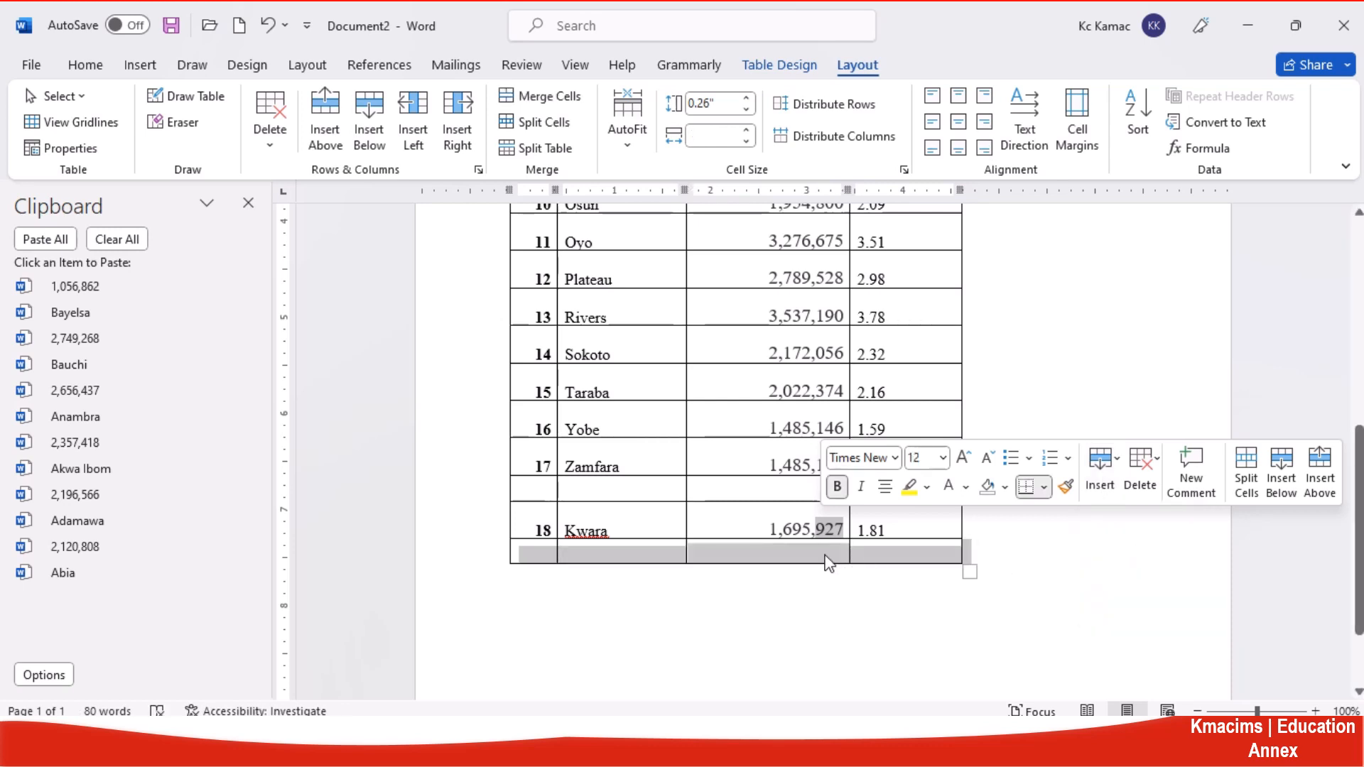
Insert one blank column before the % of Total column and another after it
left_click(878, 391)
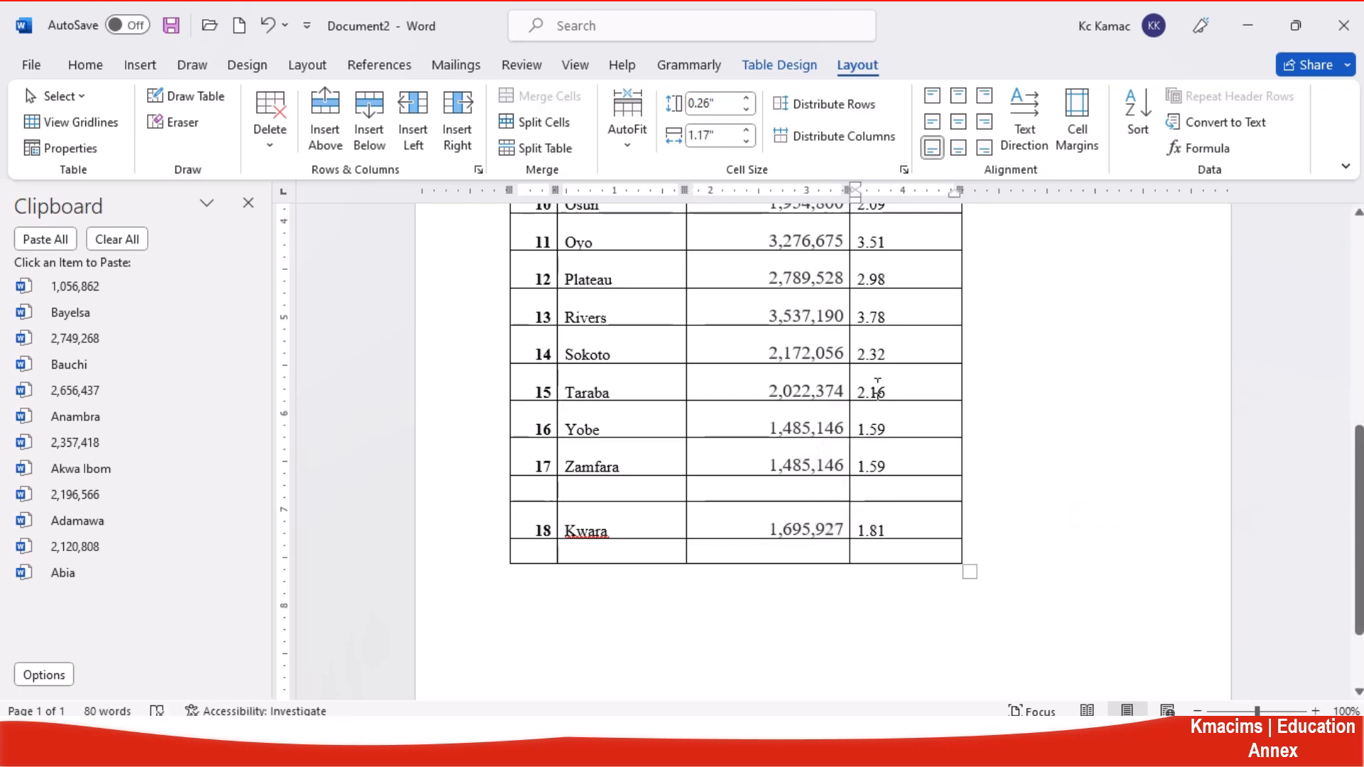
double_click(889, 389)
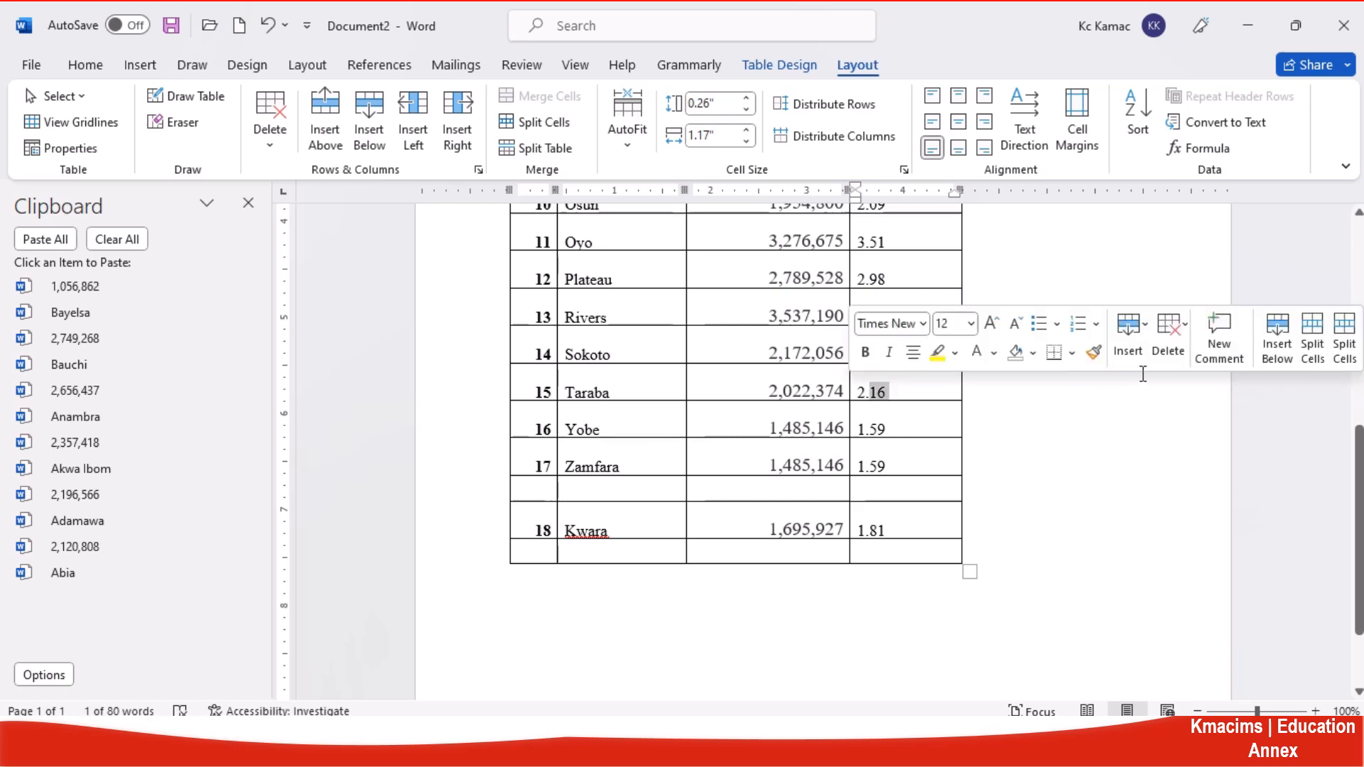
left_click(1134, 353)
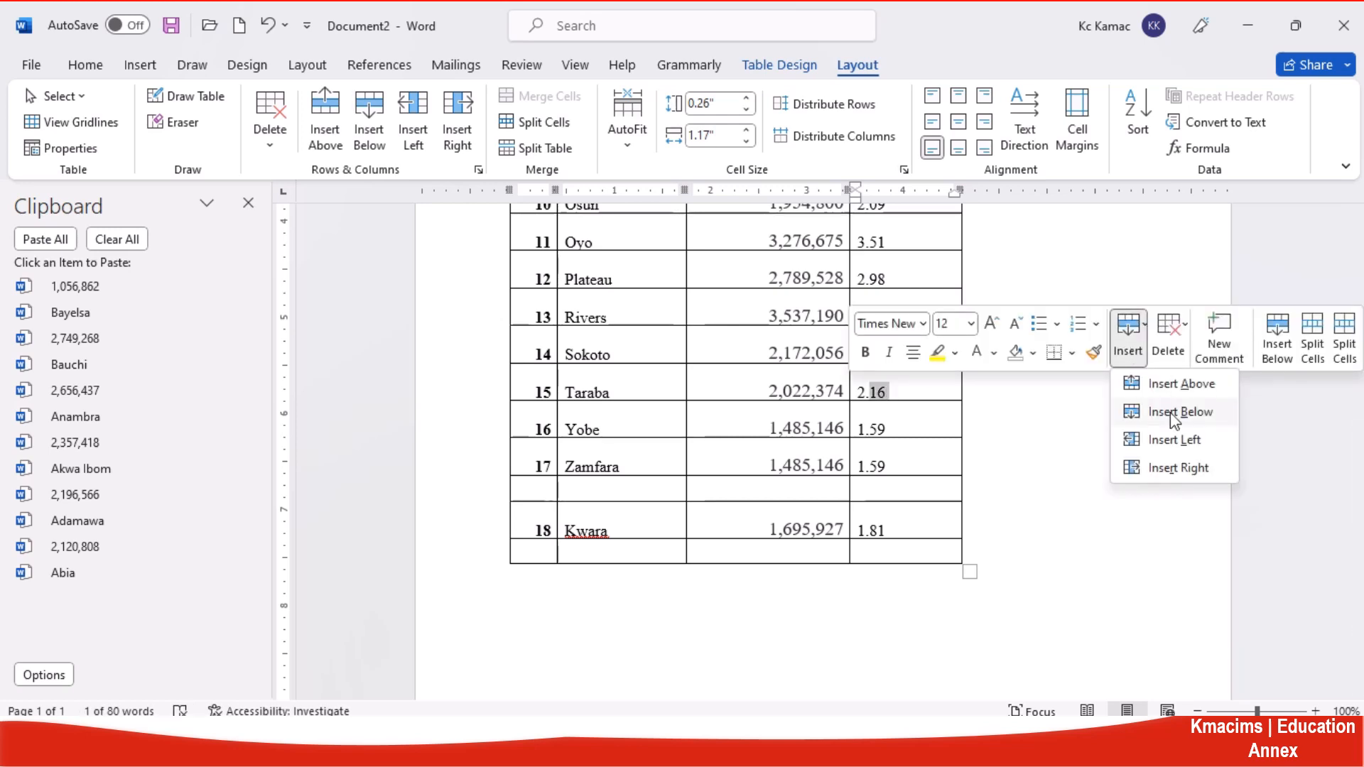
left_click(1175, 440)
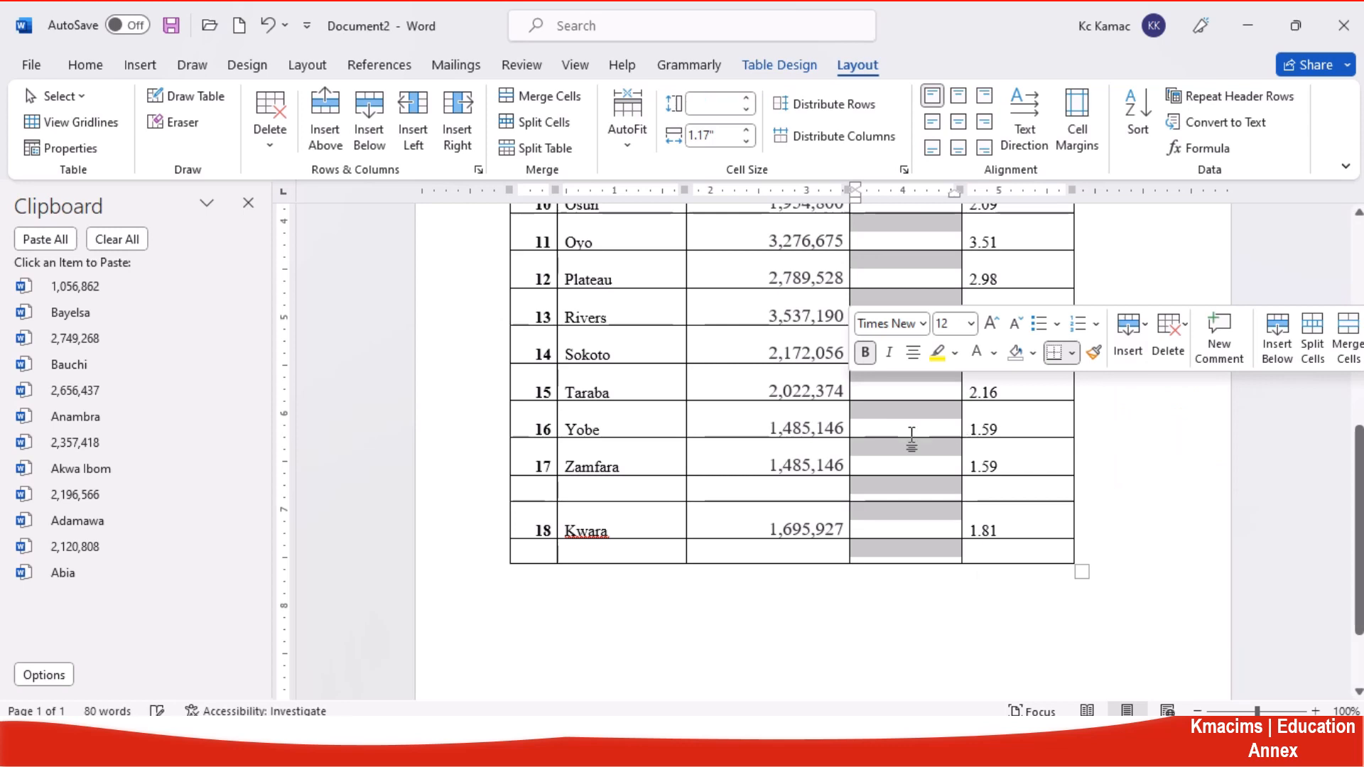
double_click(999, 394)
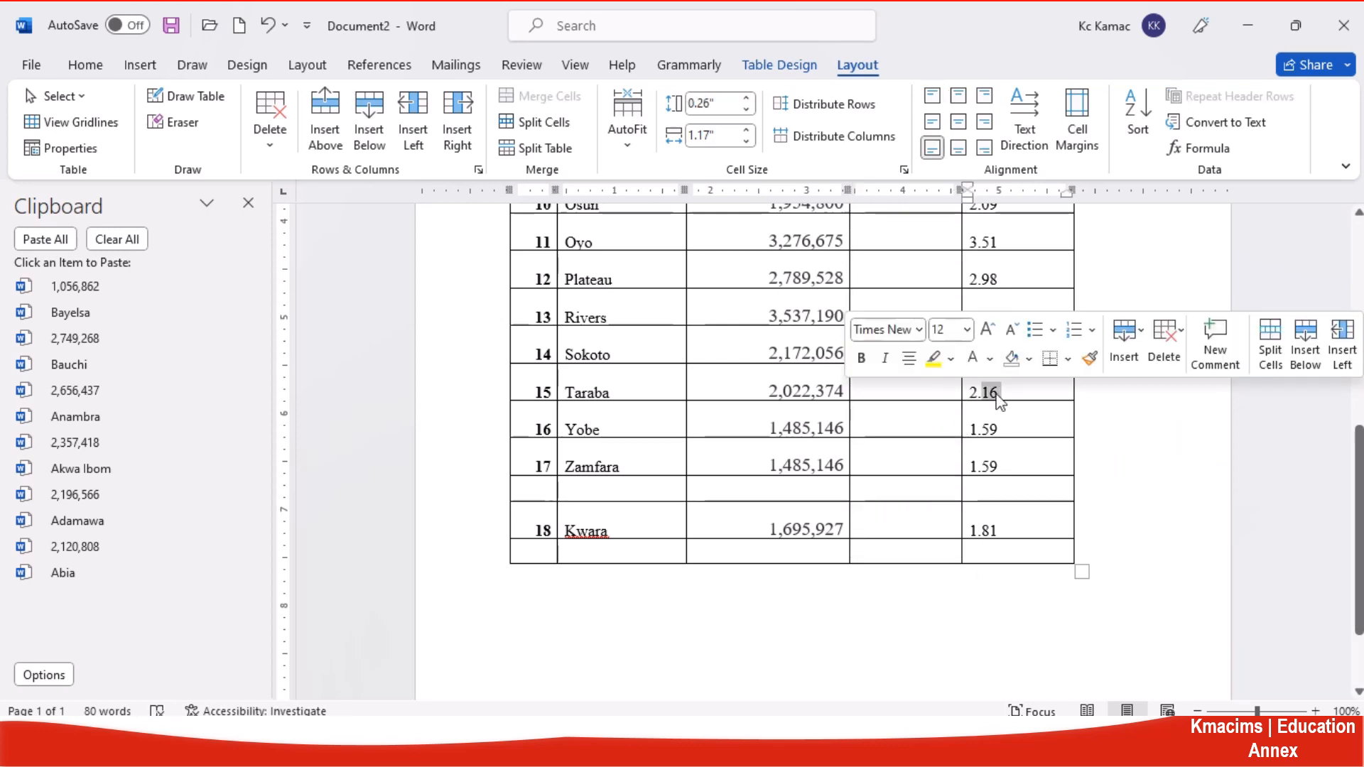
left_click(1134, 361)
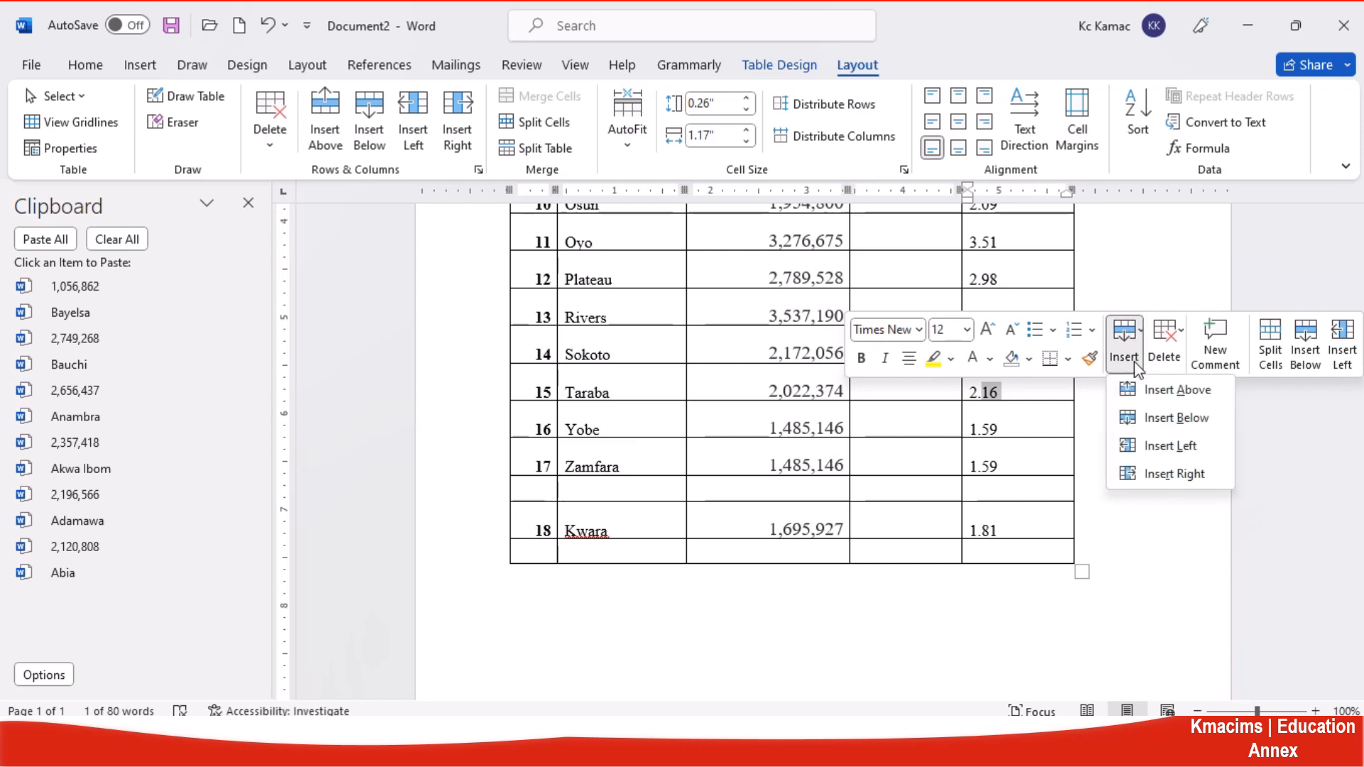
left_click(1179, 479)
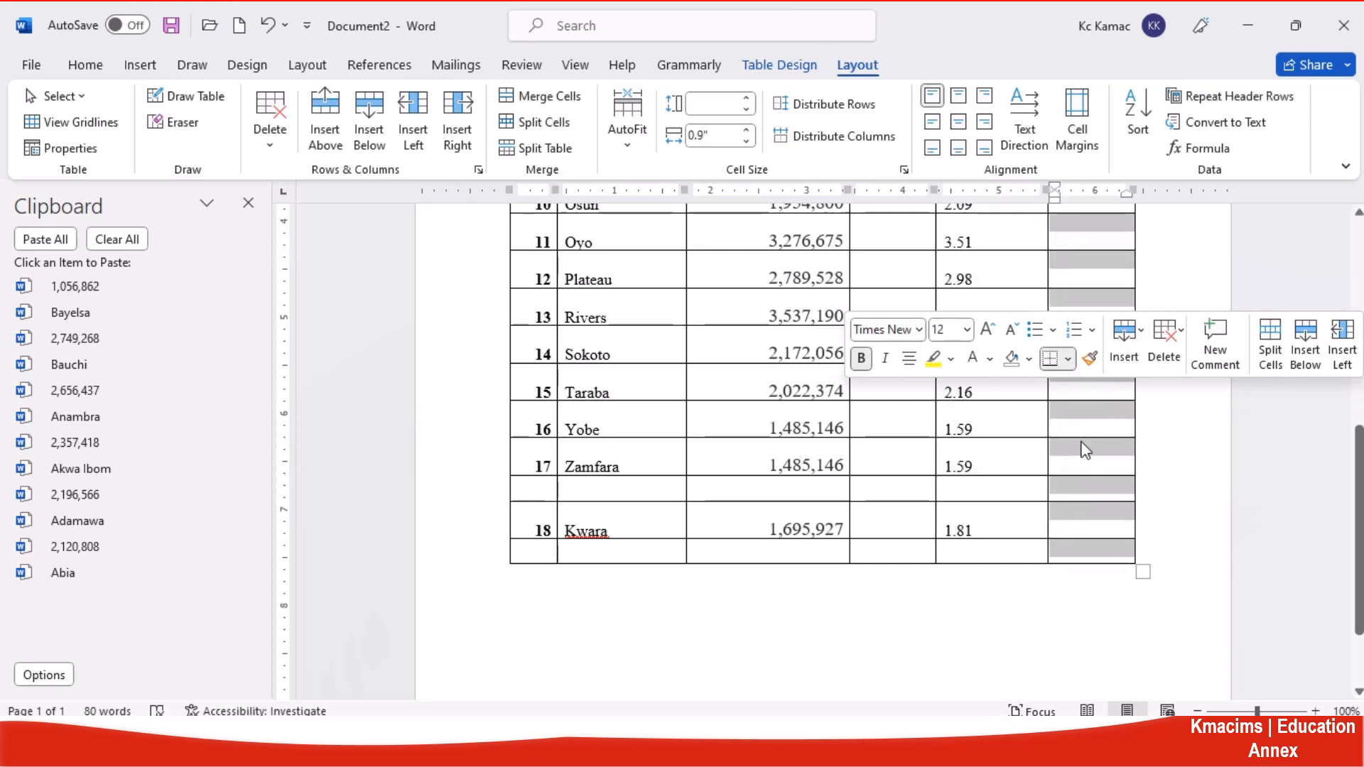
Undo the insertions of the two blank columns and the two blank rows
left_click(268, 28)
left_click(269, 28)
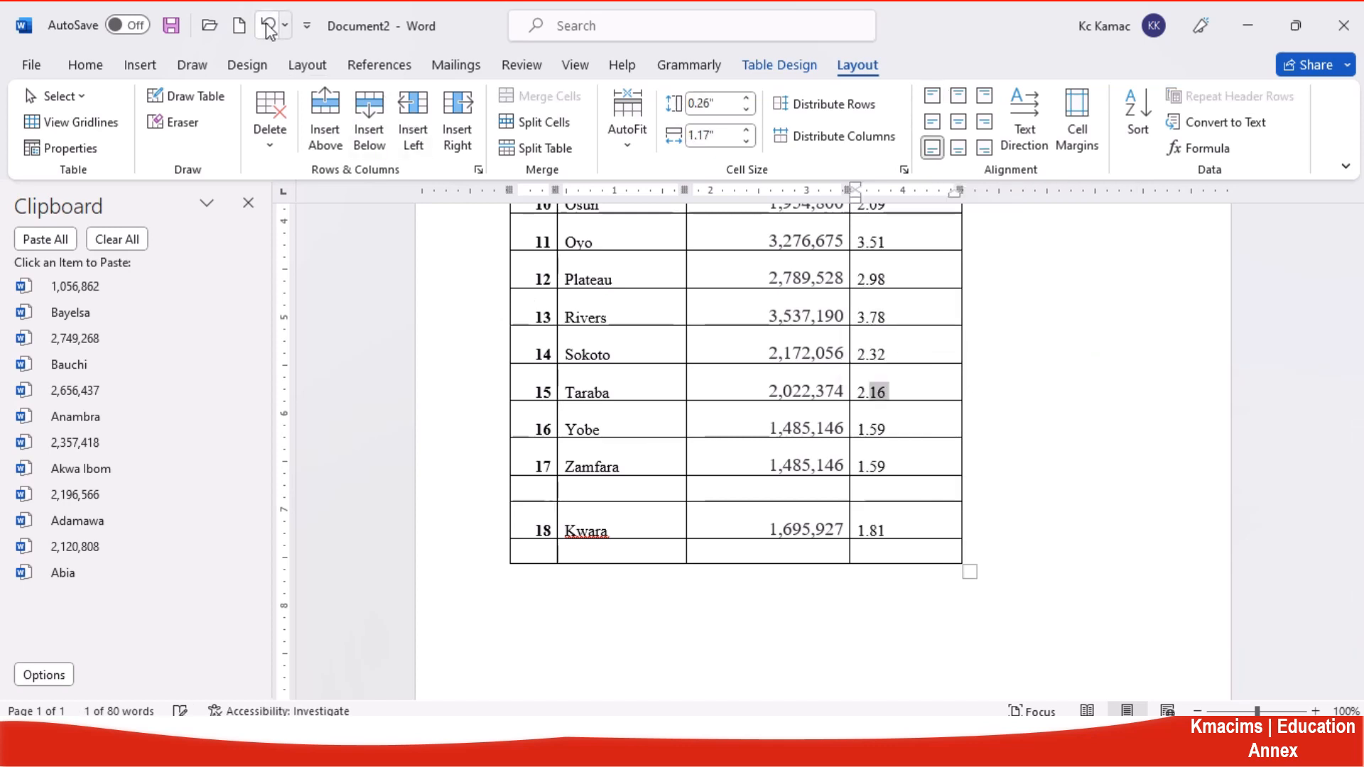
left_click(268, 29)
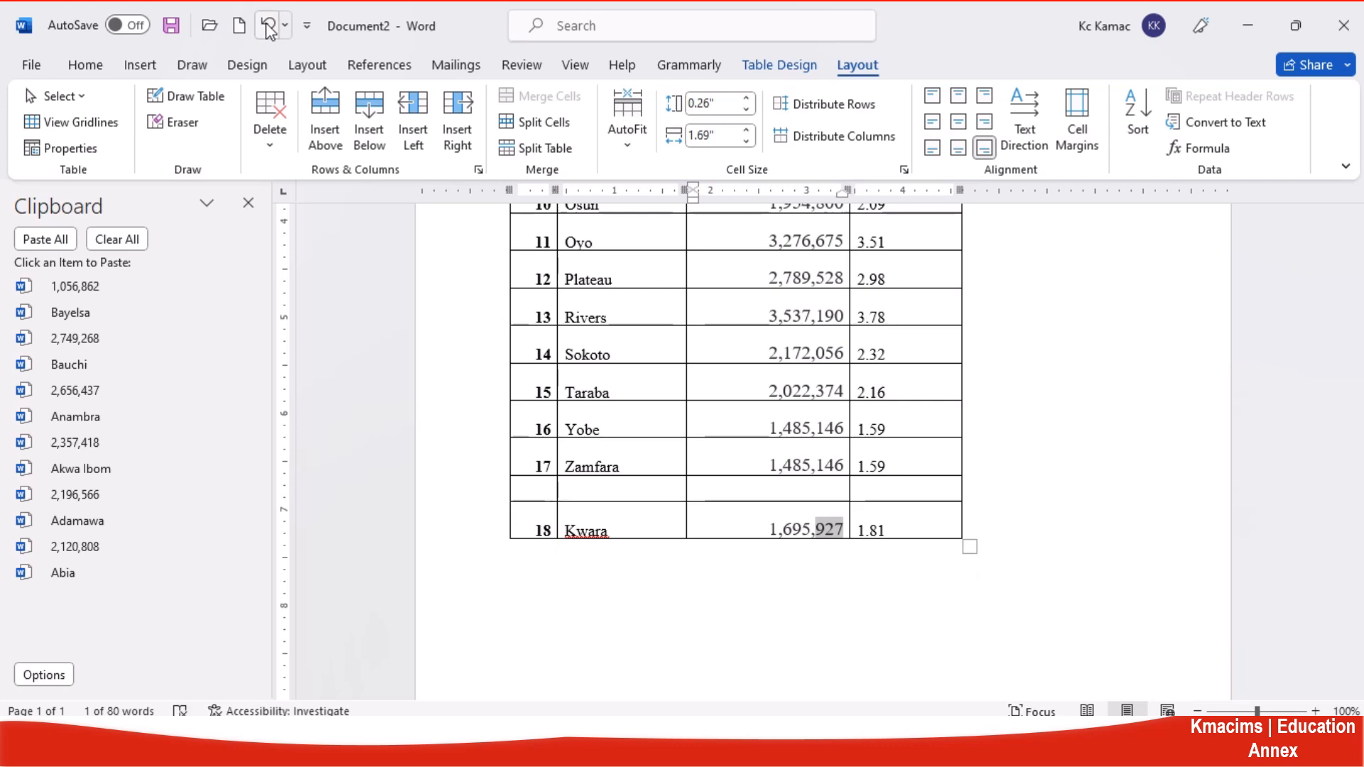
left_click(268, 29)
Insert a blank column after the Registered Voters column, starting from the Yobe voters cell, and undo the insertion
double_click(826, 429)
left_click(827, 428)
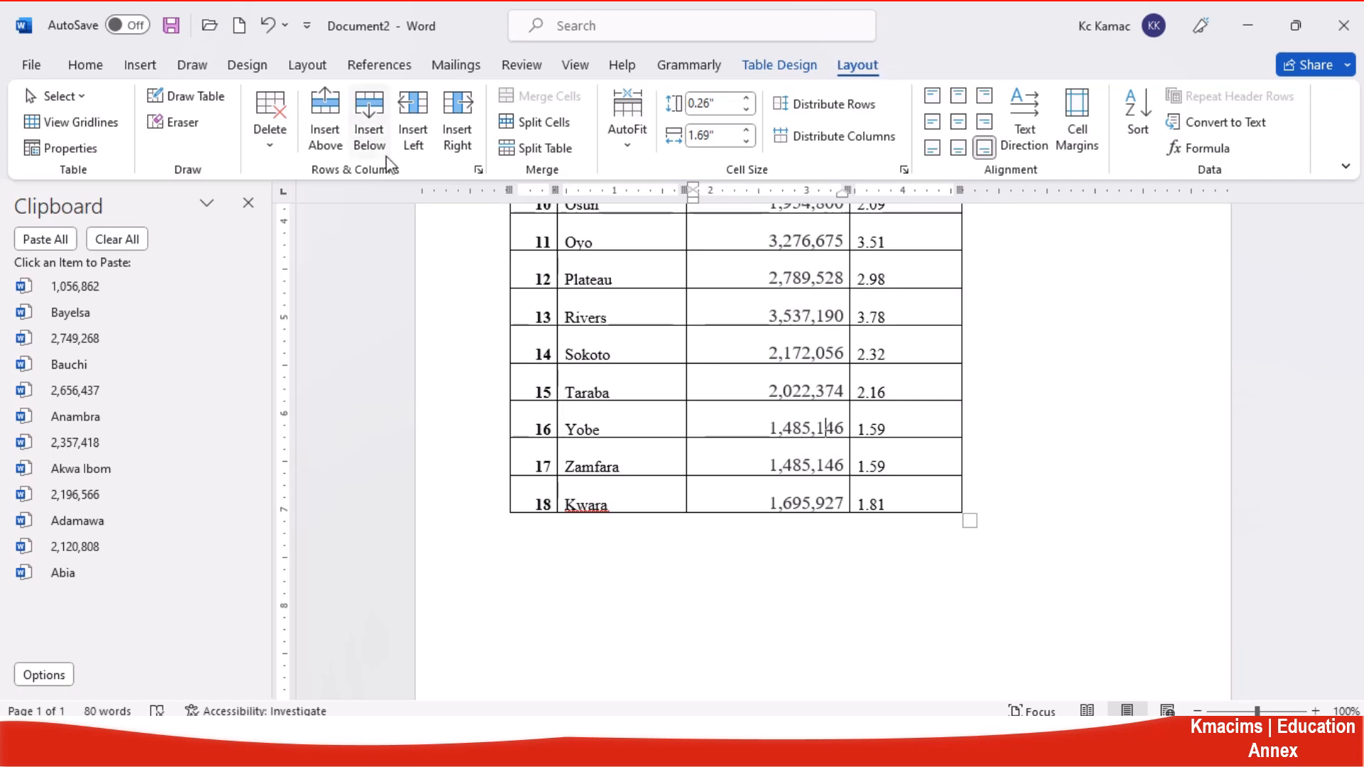
left_click(458, 149)
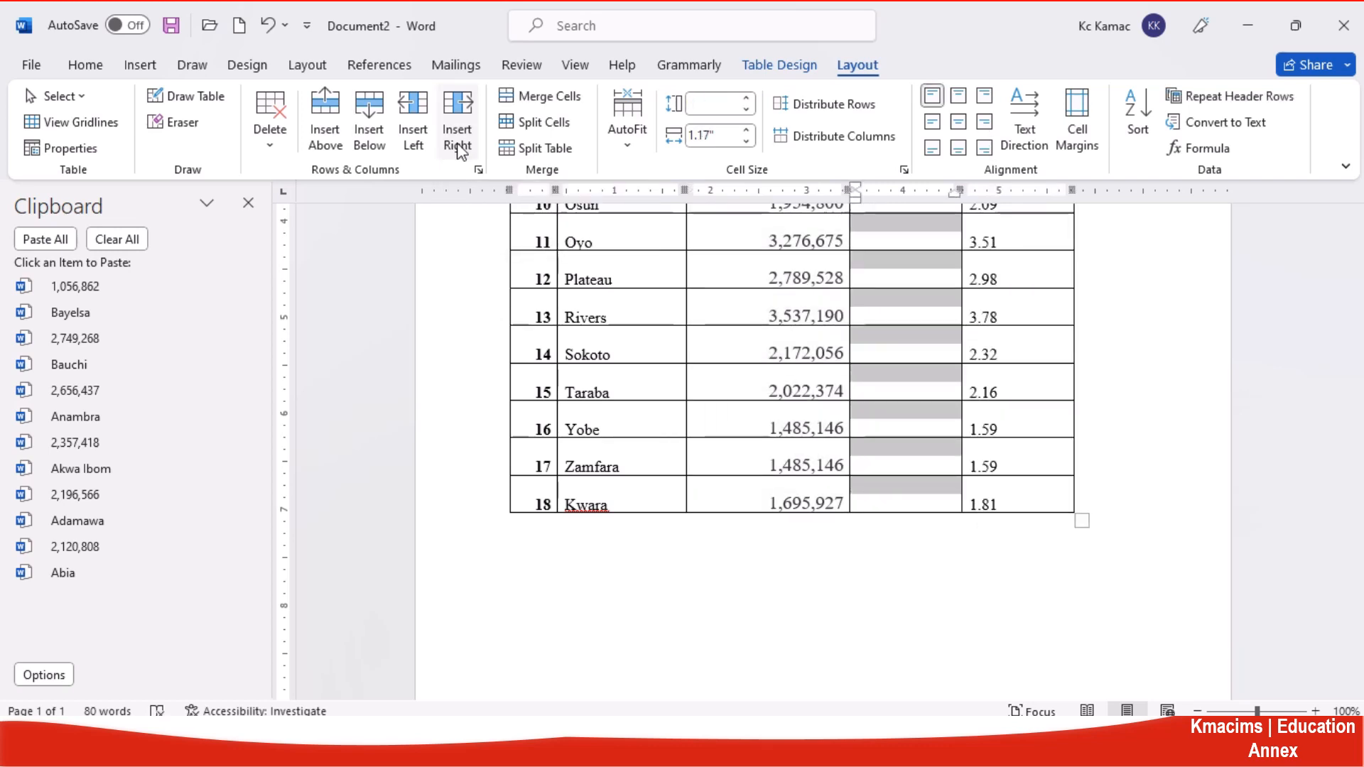
key("ctrl+z")
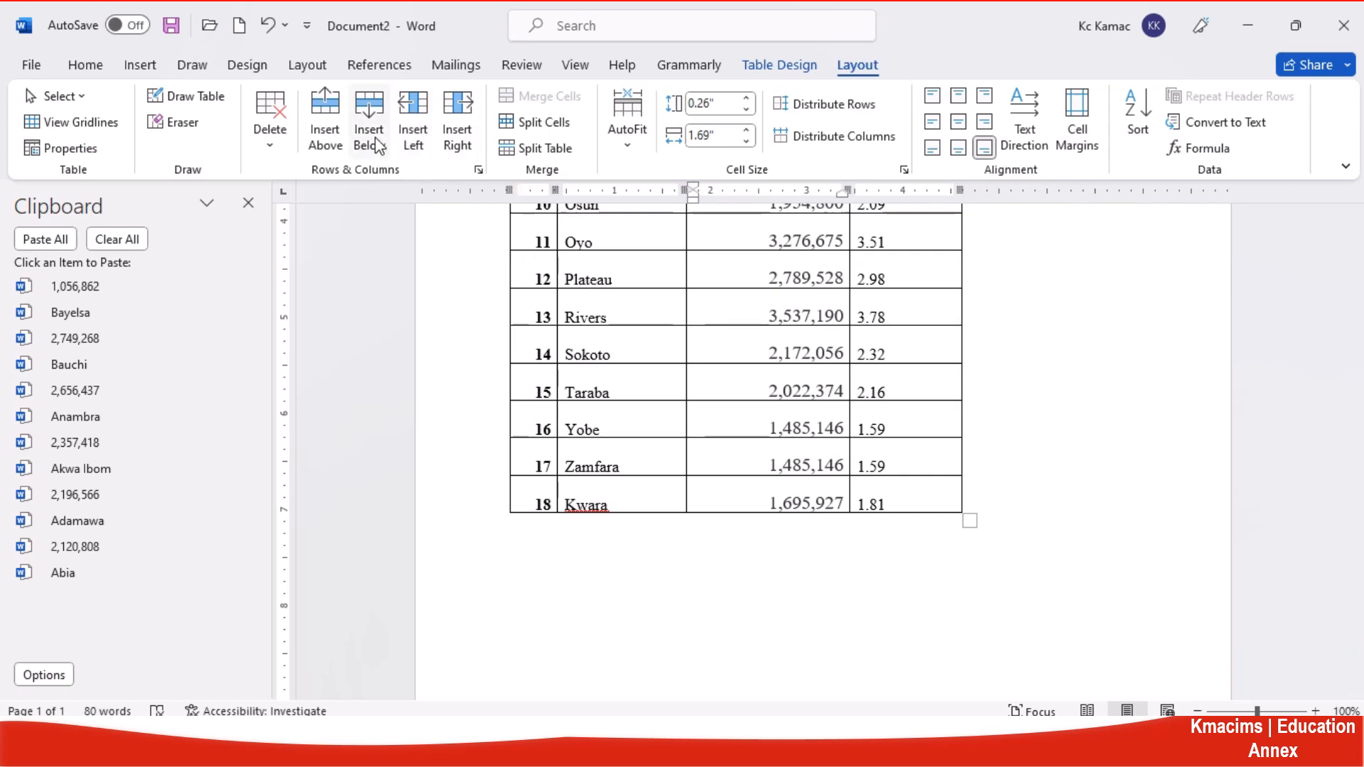
Insert a blank column before Registered Voters and a blank row above Yobe, undoing each insertion
left_click(412, 135)
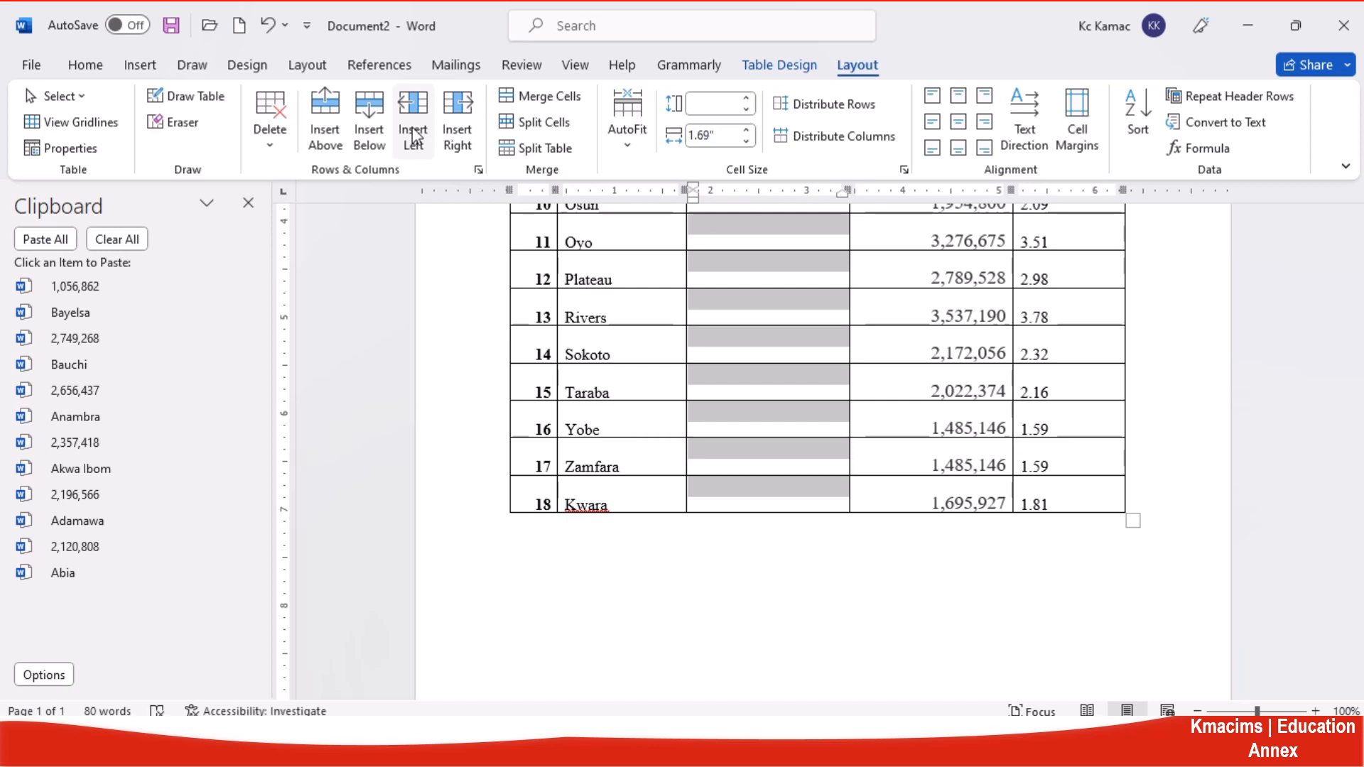
key("ctrl+z")
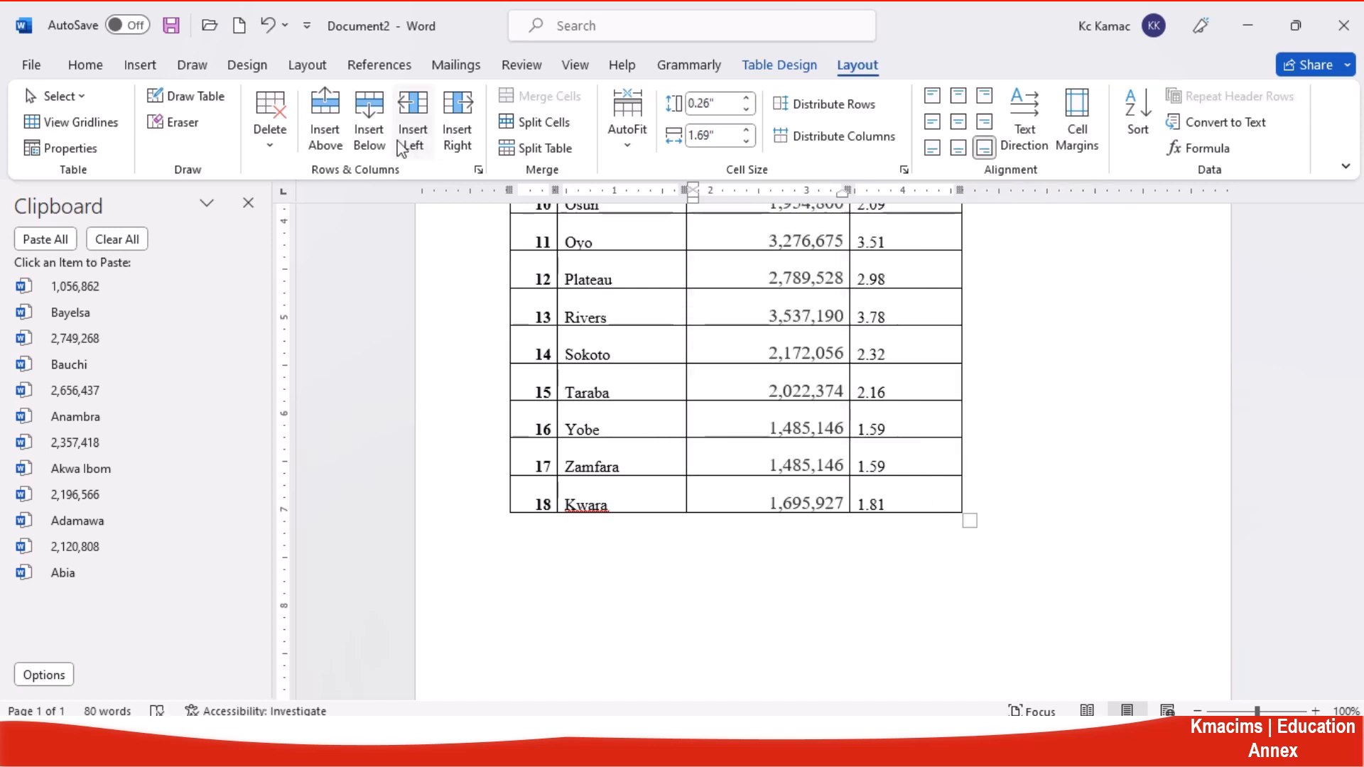
left_click(335, 134)
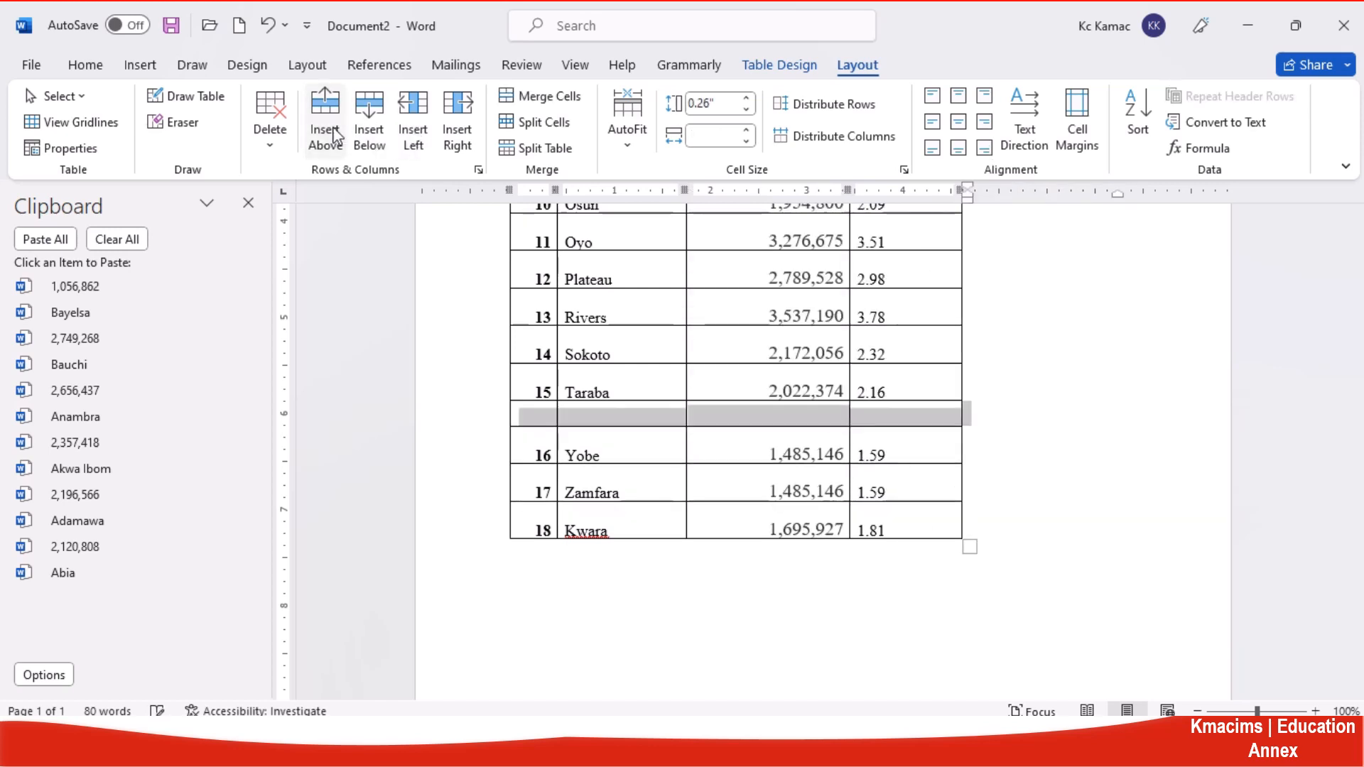
key("ctrl+z")
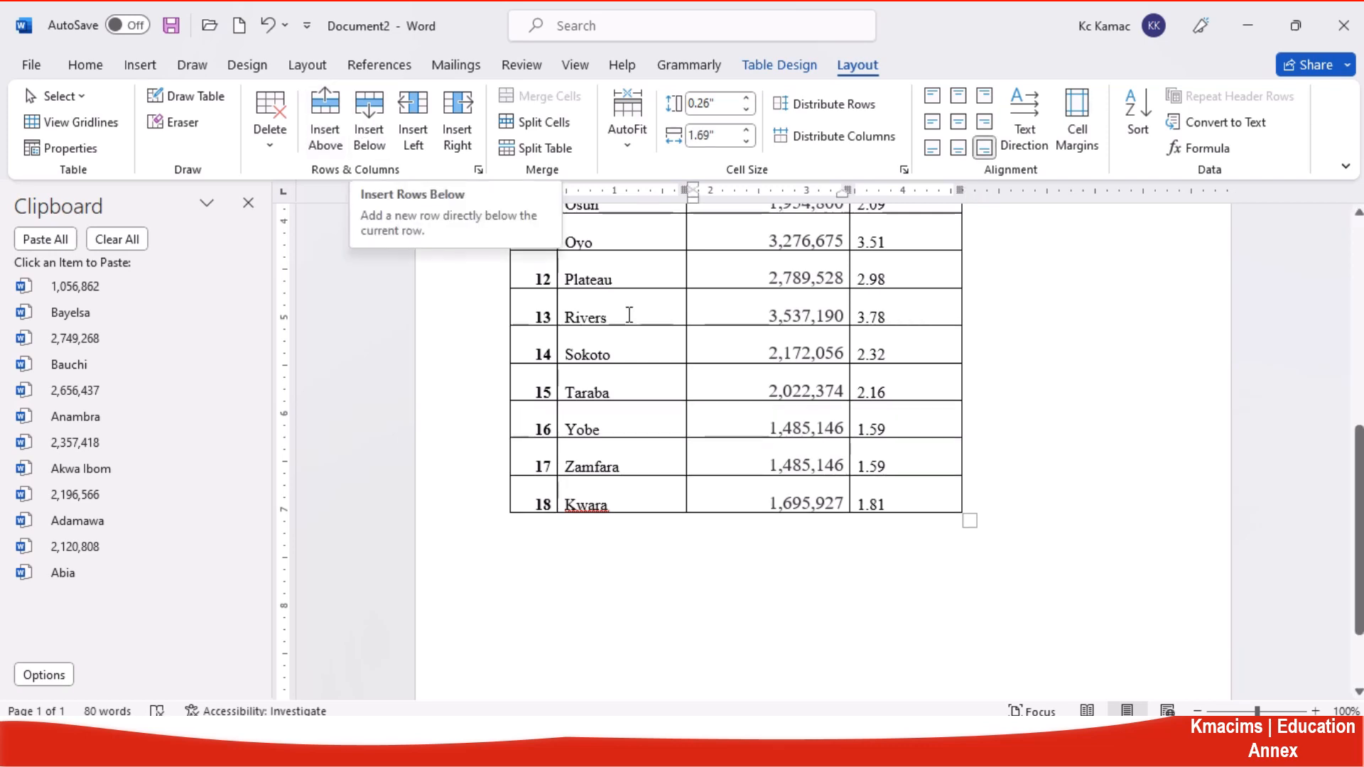
Insert a blank row directly below the Yobe row
left_click_drag(767, 429, 778, 429)
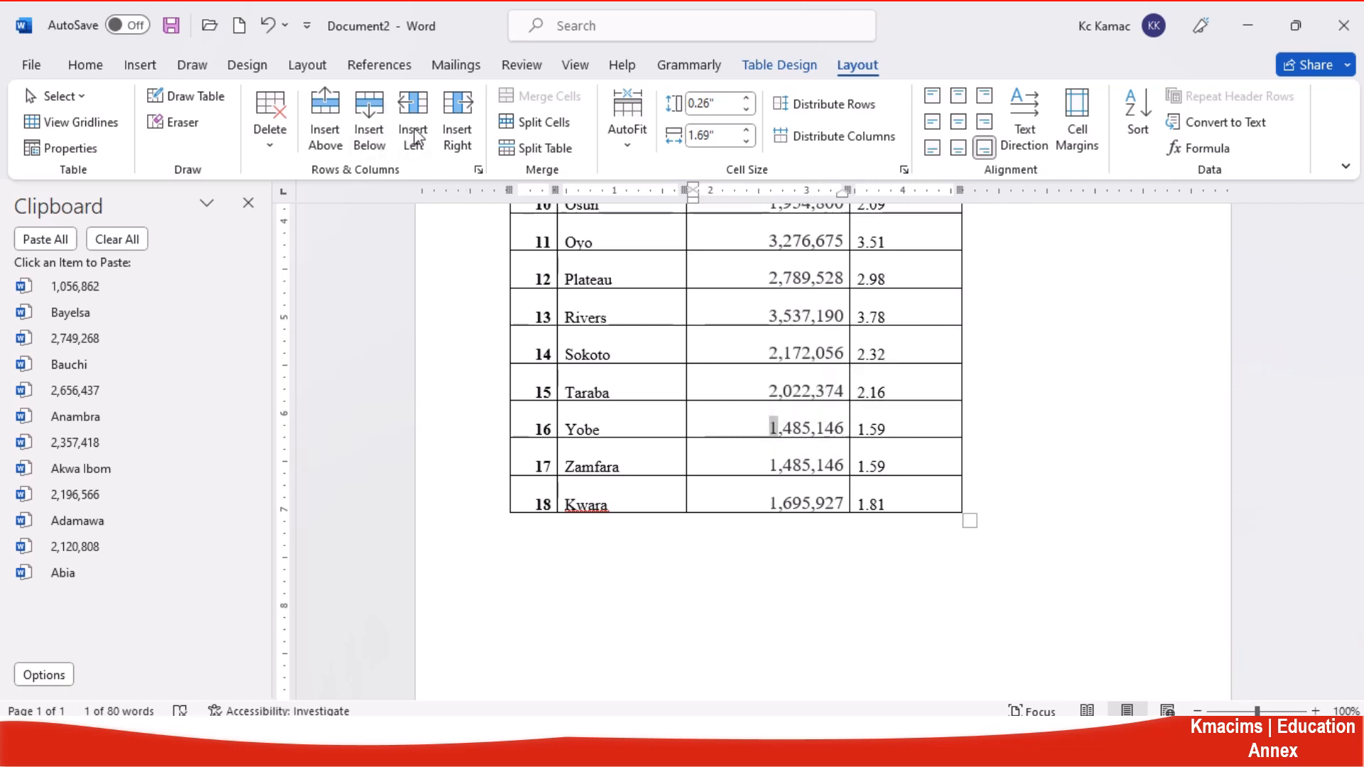
left_click(377, 142)
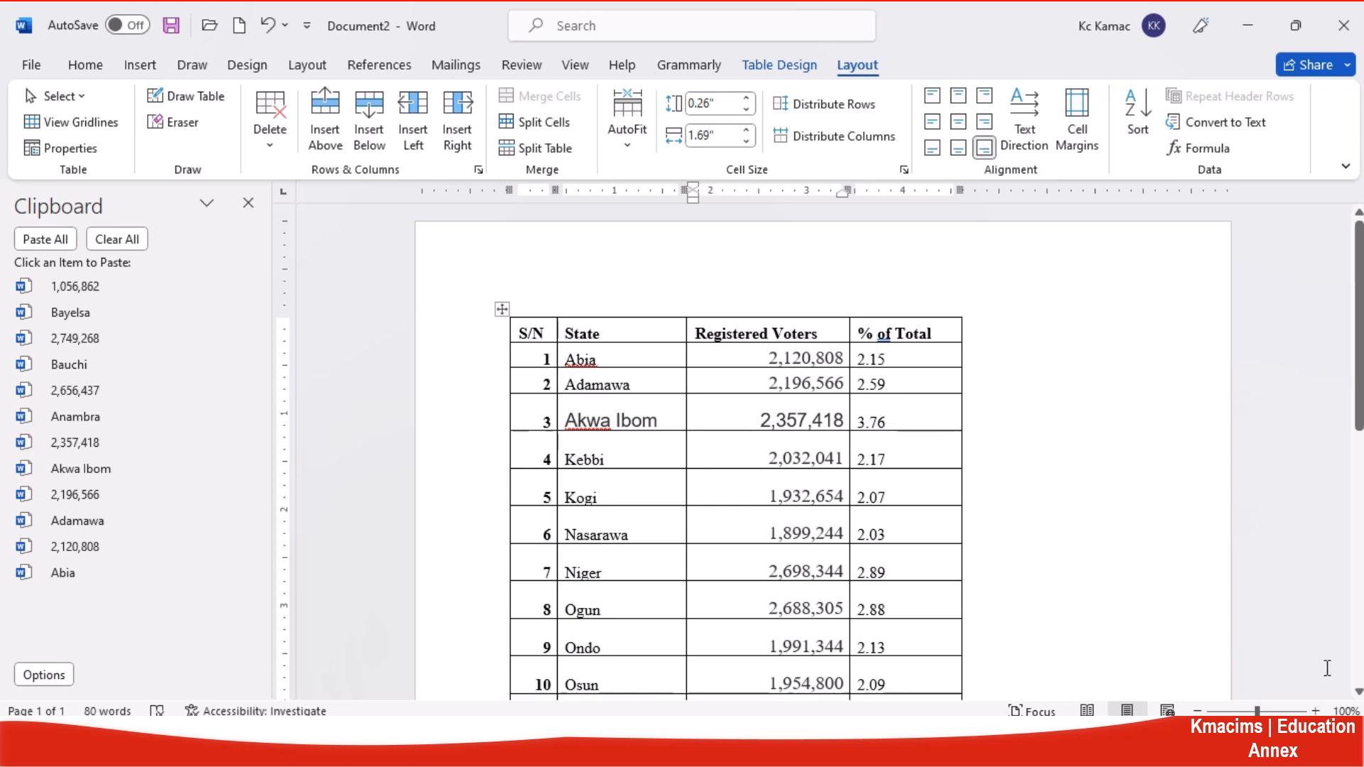
Split the Registered Voters header and the Abia and Adamawa voter cells into 4 columns and 3 rows, merging the cells before the split
left_click(1358, 692)
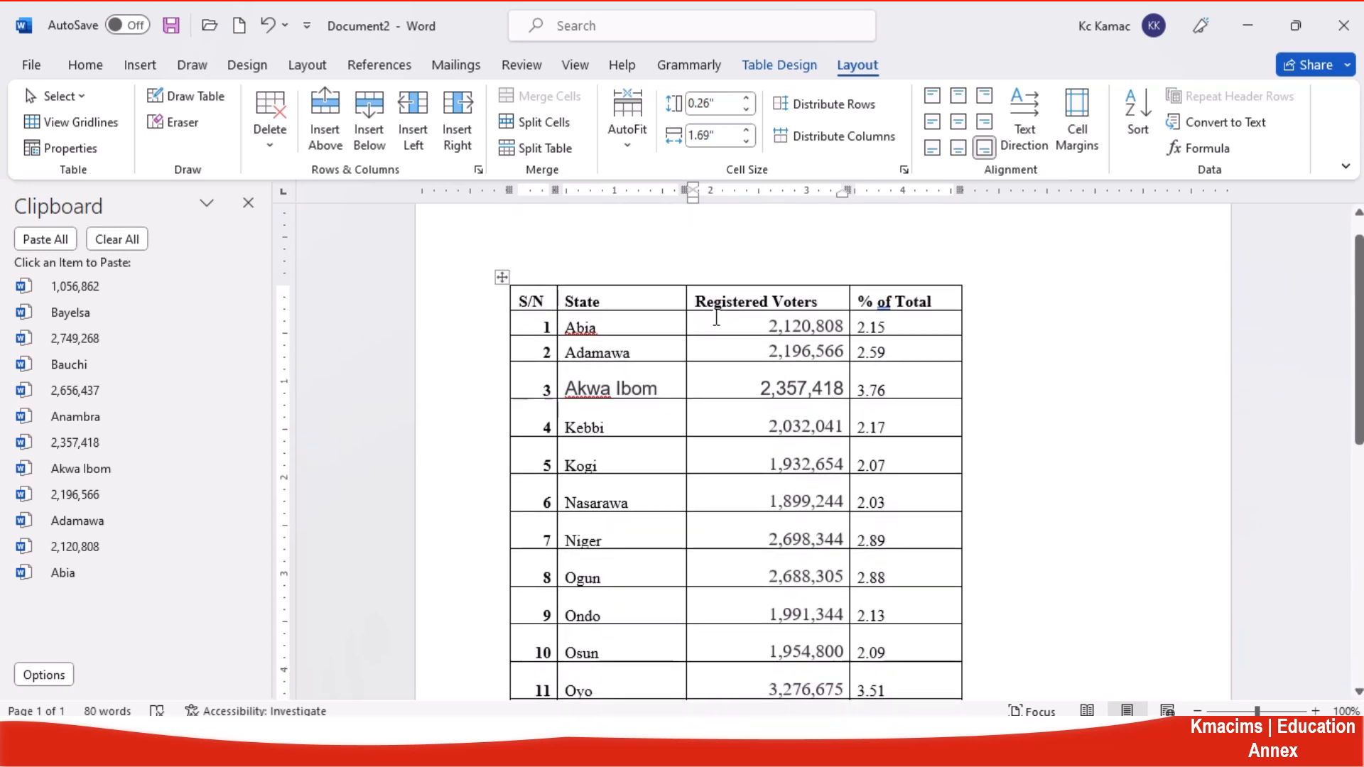
left_click(690, 307)
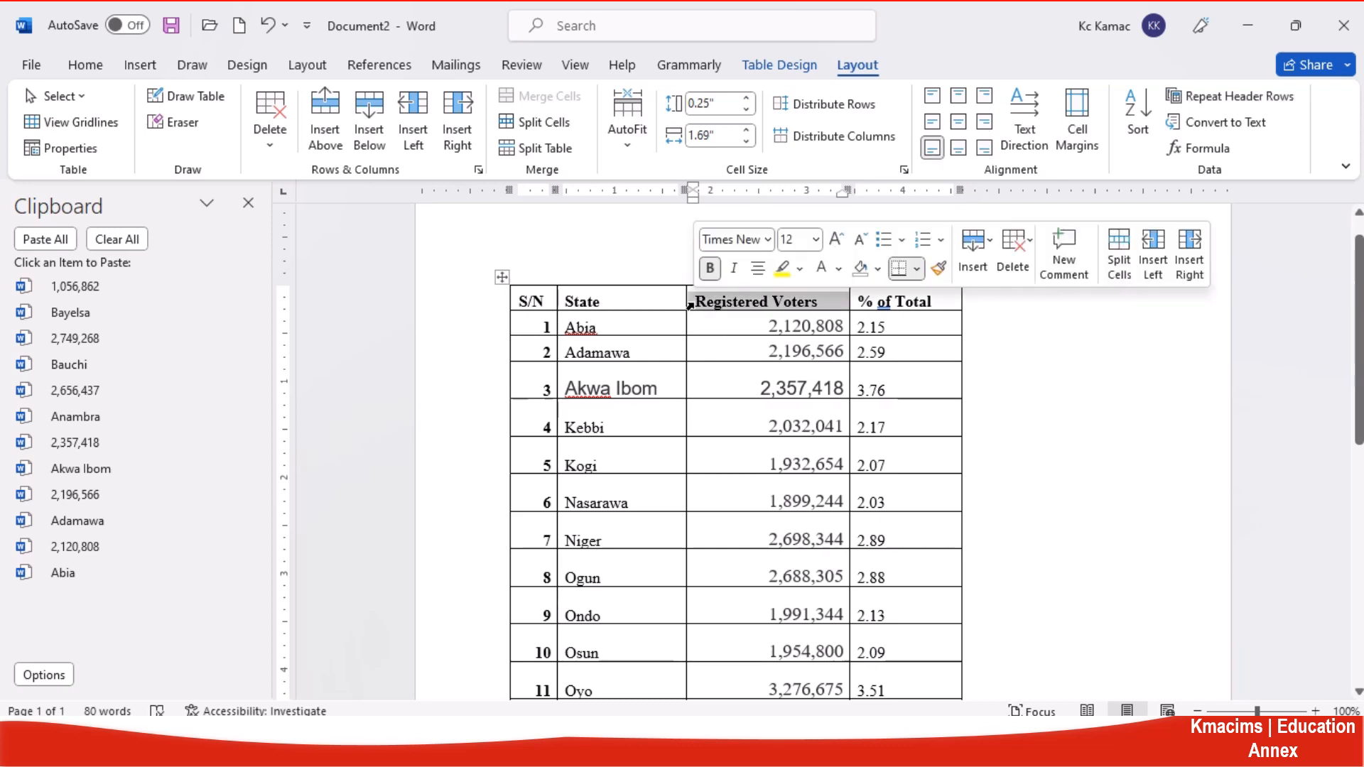
left_click_drag(690, 307, 697, 344)
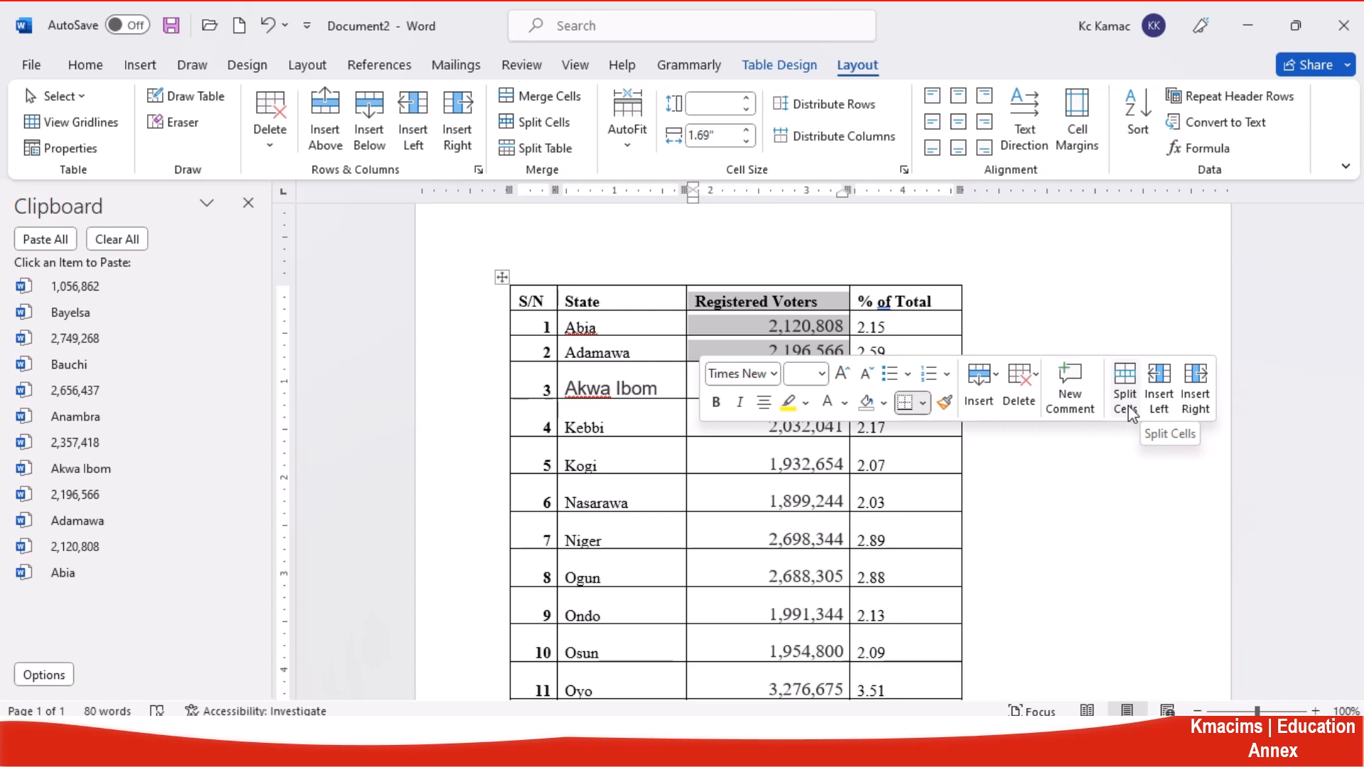
left_click(566, 126)
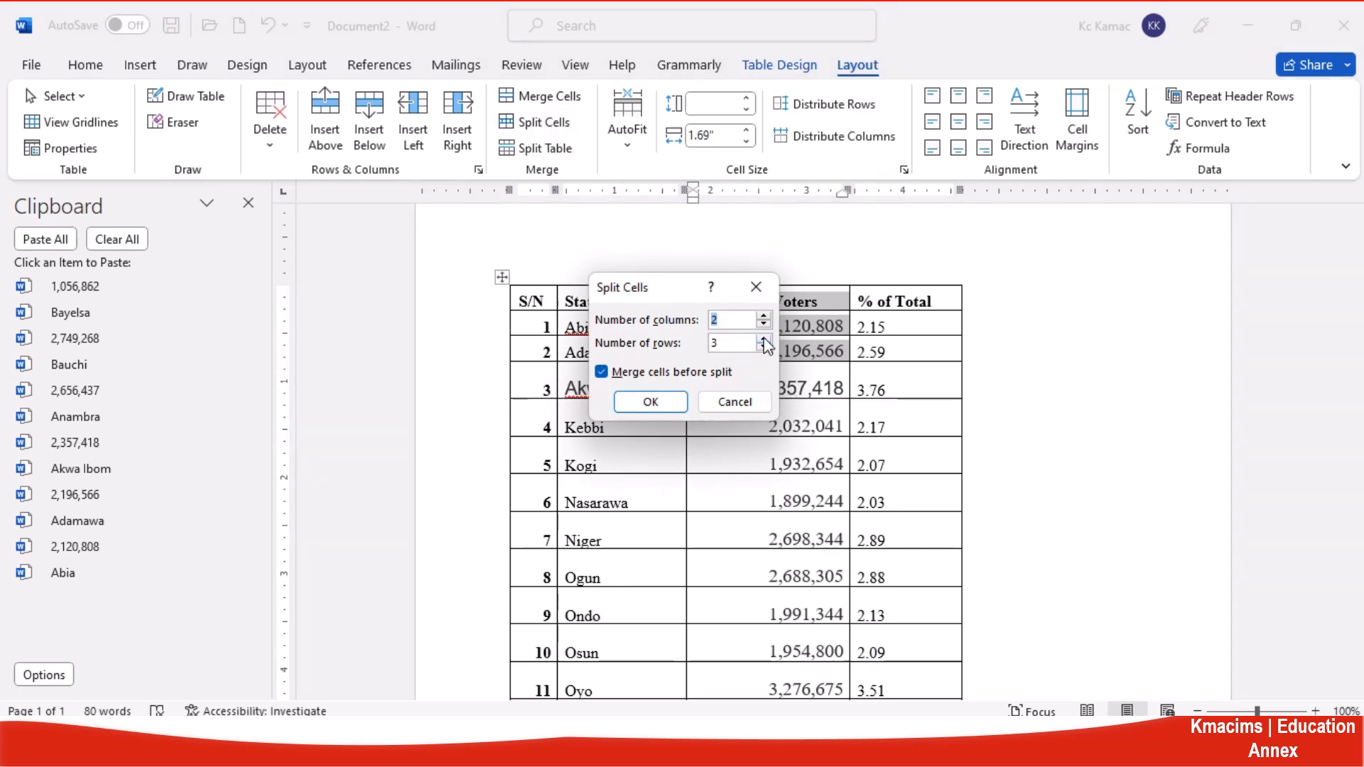
left_click(725, 346)
left_click(764, 318)
left_click(662, 402)
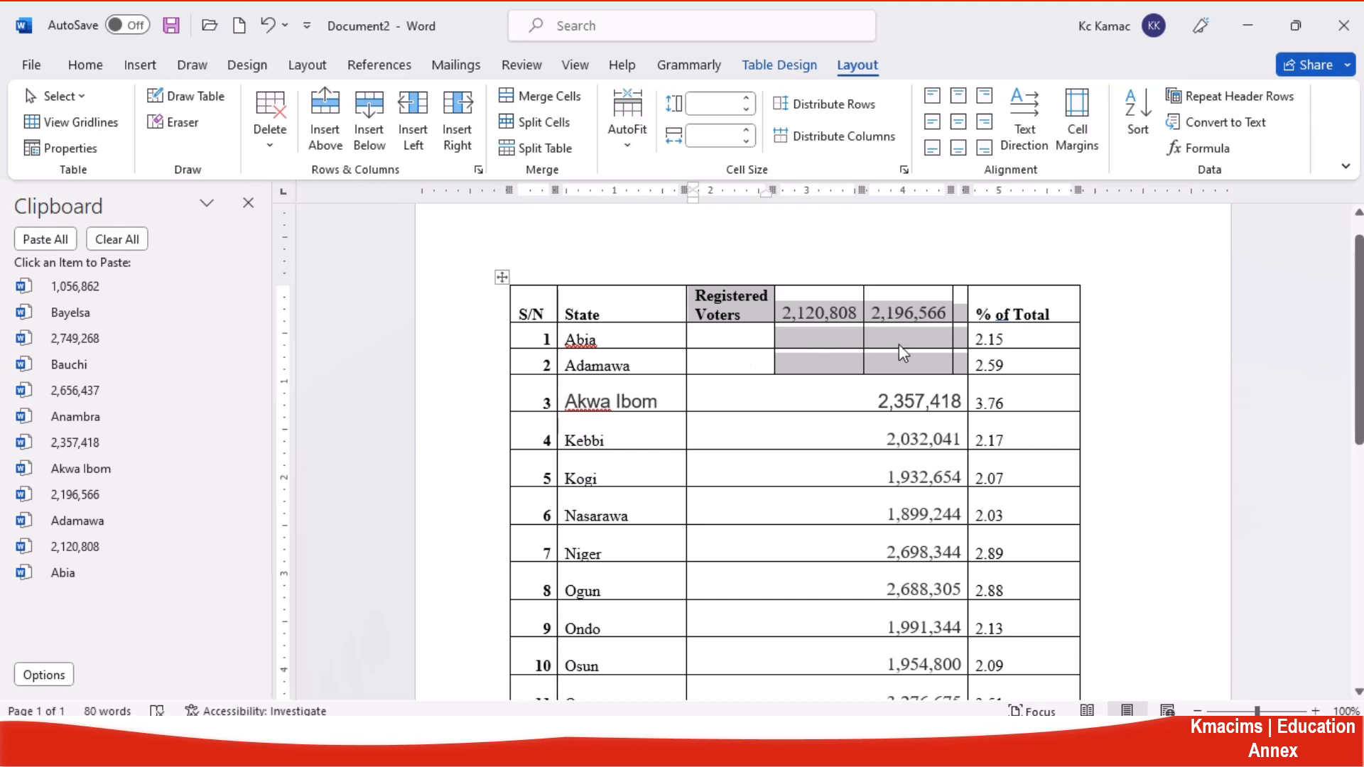
Split the registered voters cell in the Kebbi row into 3 columns and 5 rows
left_click(765, 430)
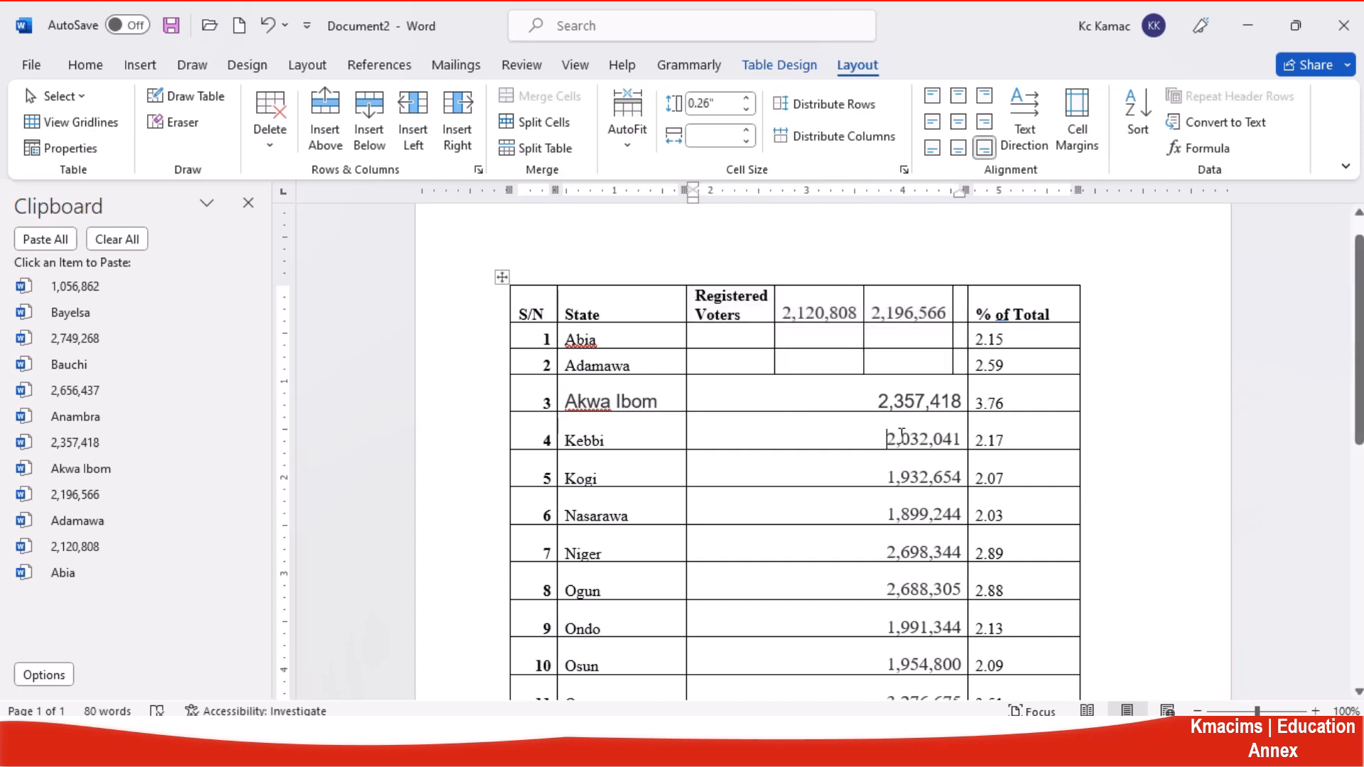
left_click_drag(901, 438, 928, 438)
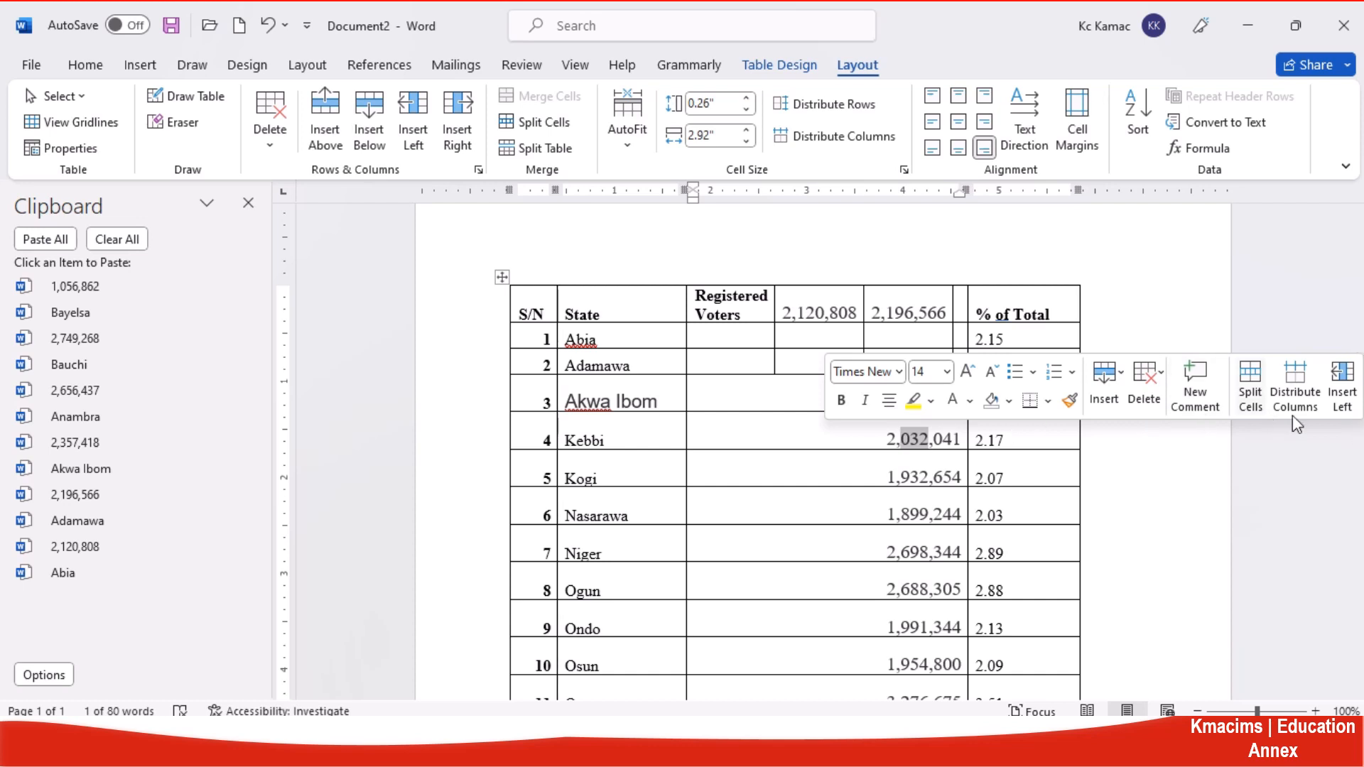
left_click(1252, 412)
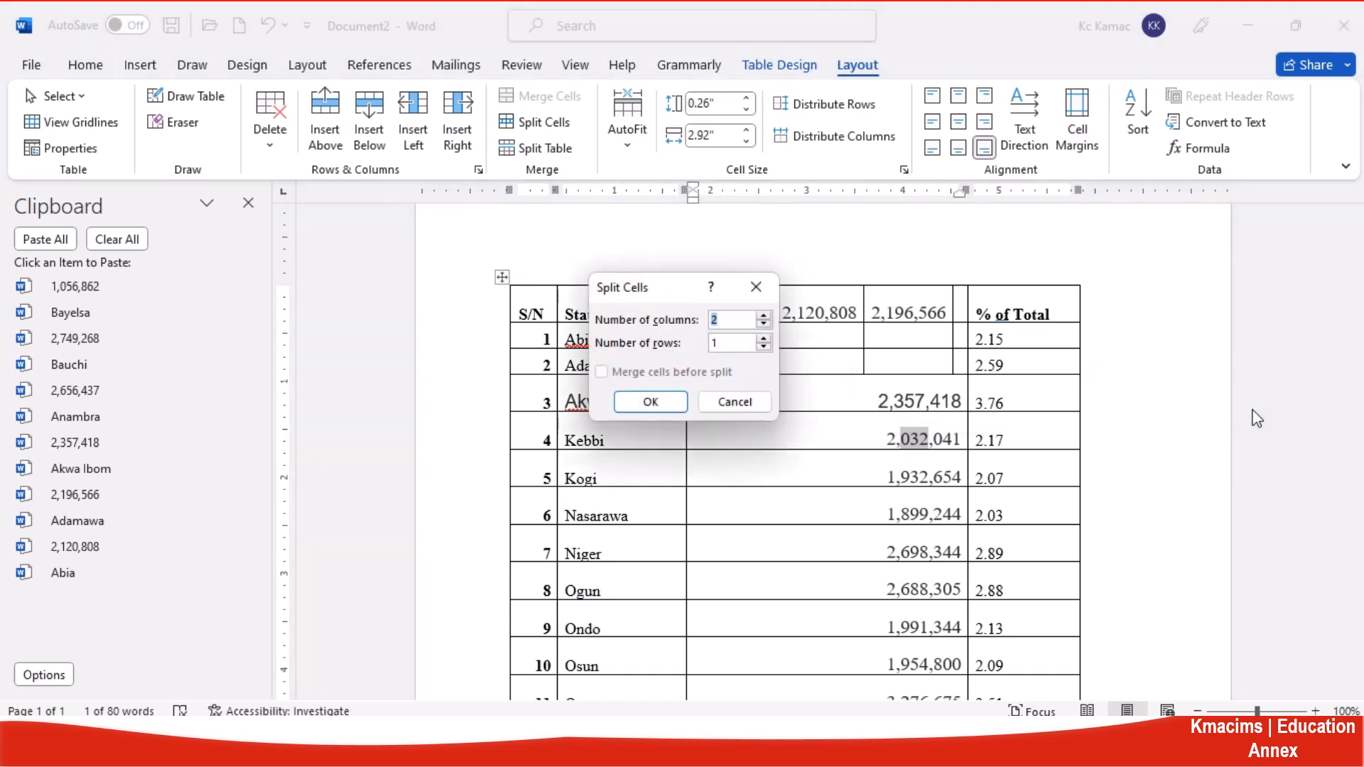
left_click(765, 339)
left_click(764, 339)
left_click(765, 339)
left_click(764, 340)
left_click(765, 317)
left_click(650, 401)
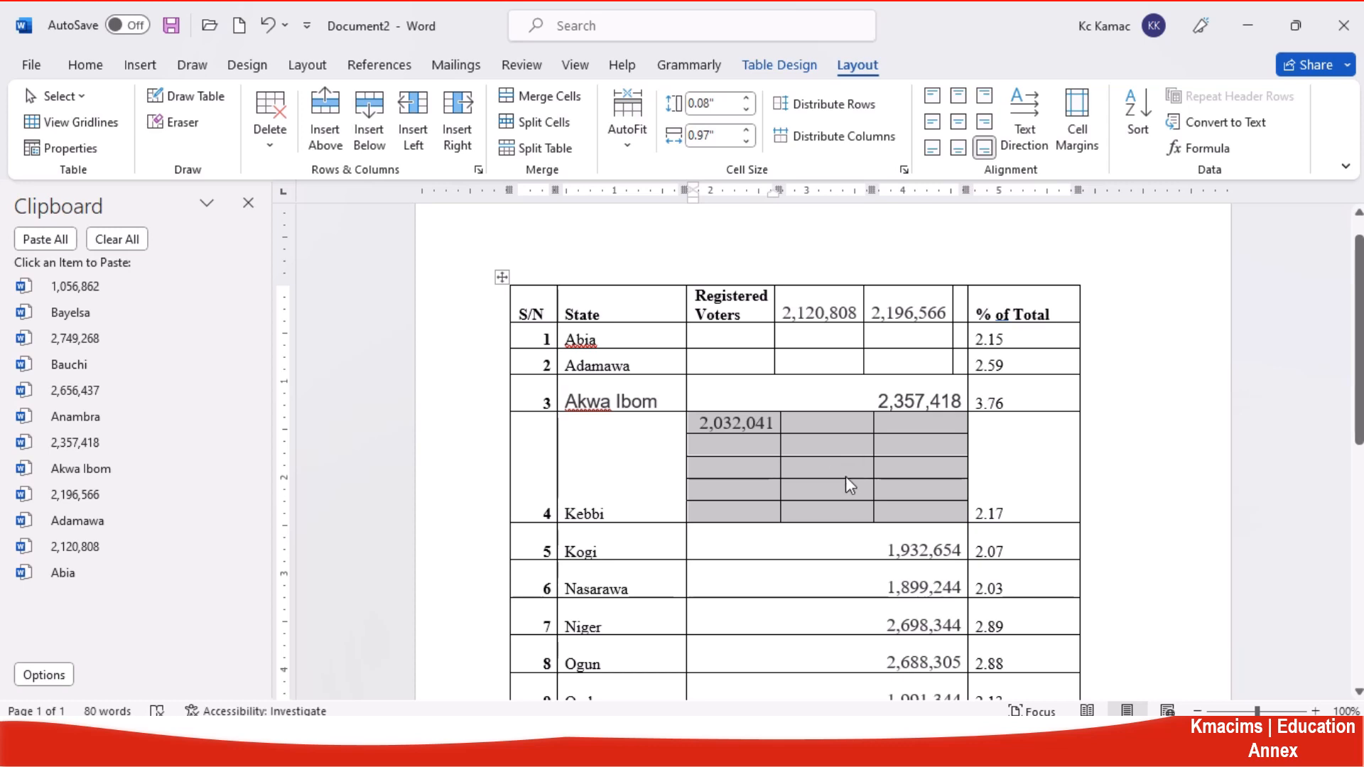
left_click(649, 450)
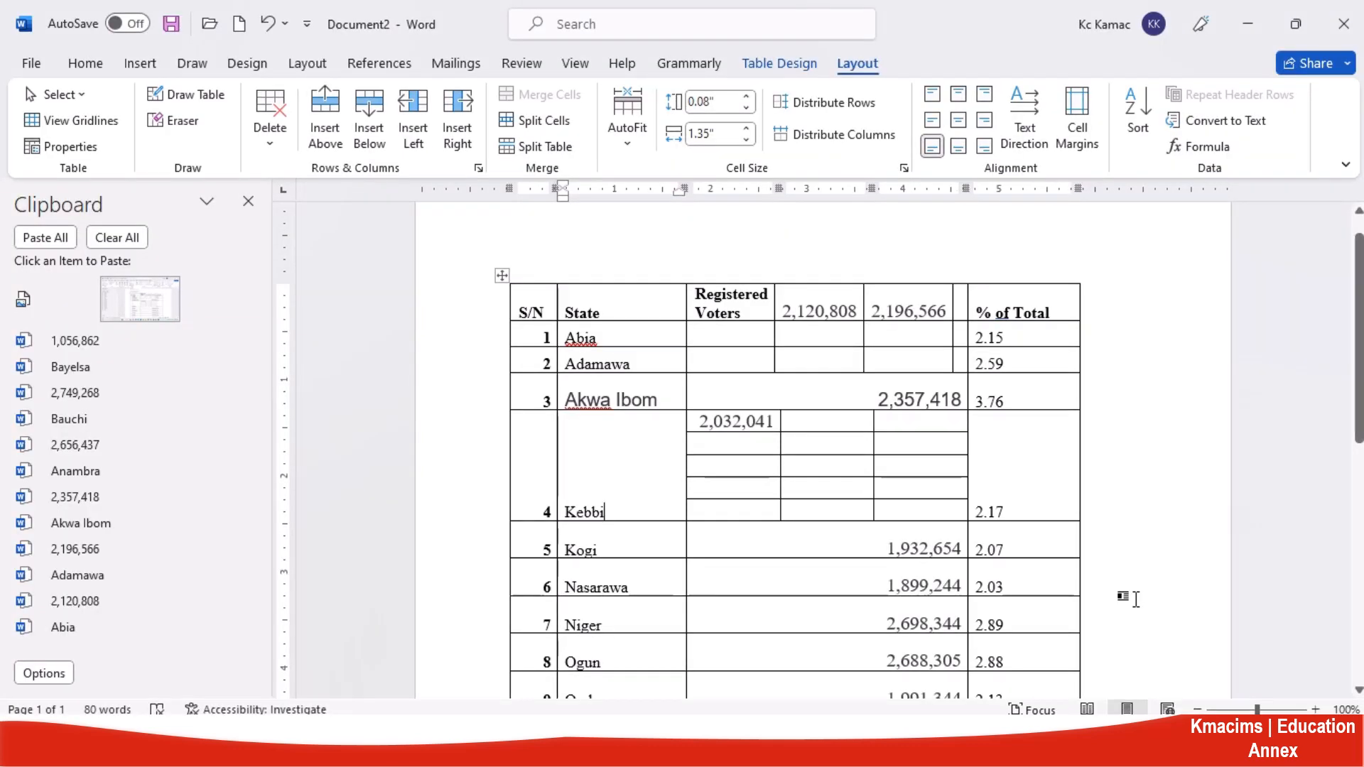
Place the cursor in the Kogi row's registered voters cell as the point for splitting the table
left_click(720, 546)
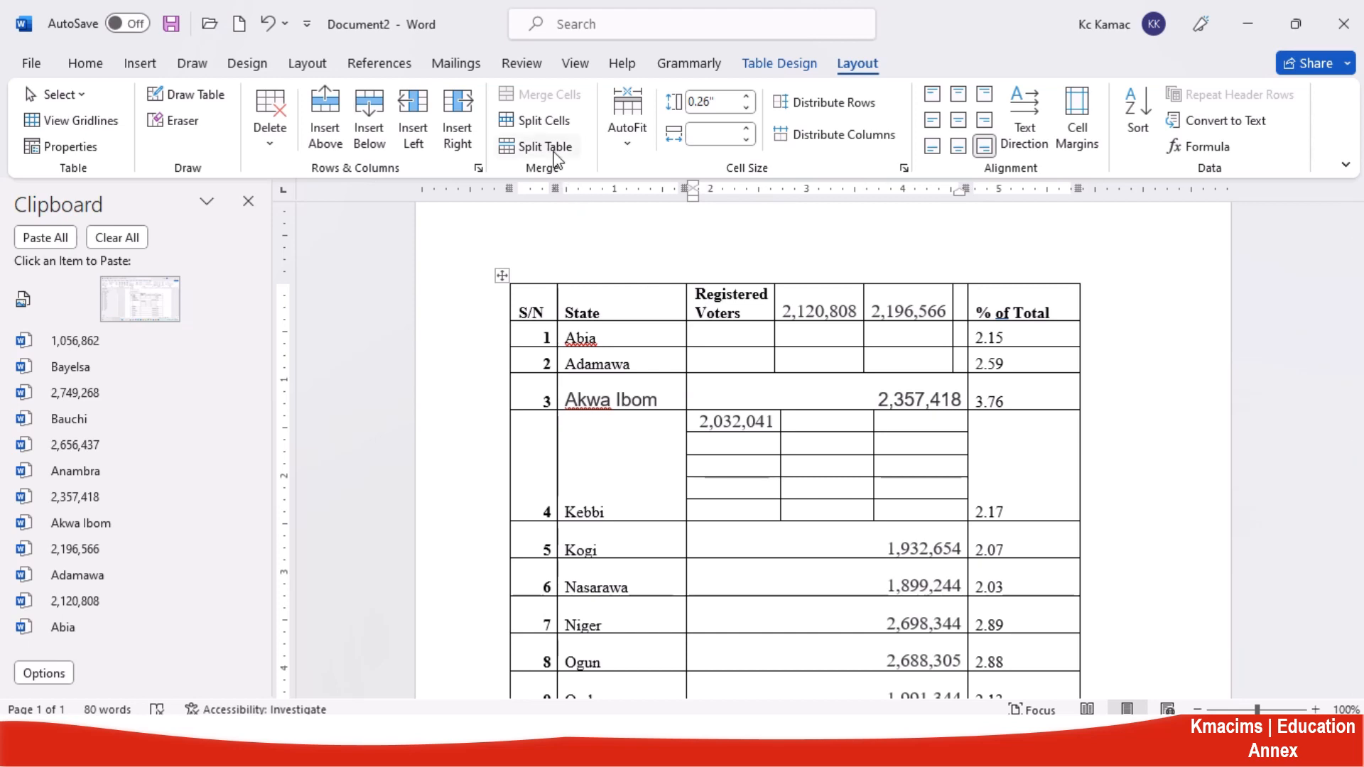